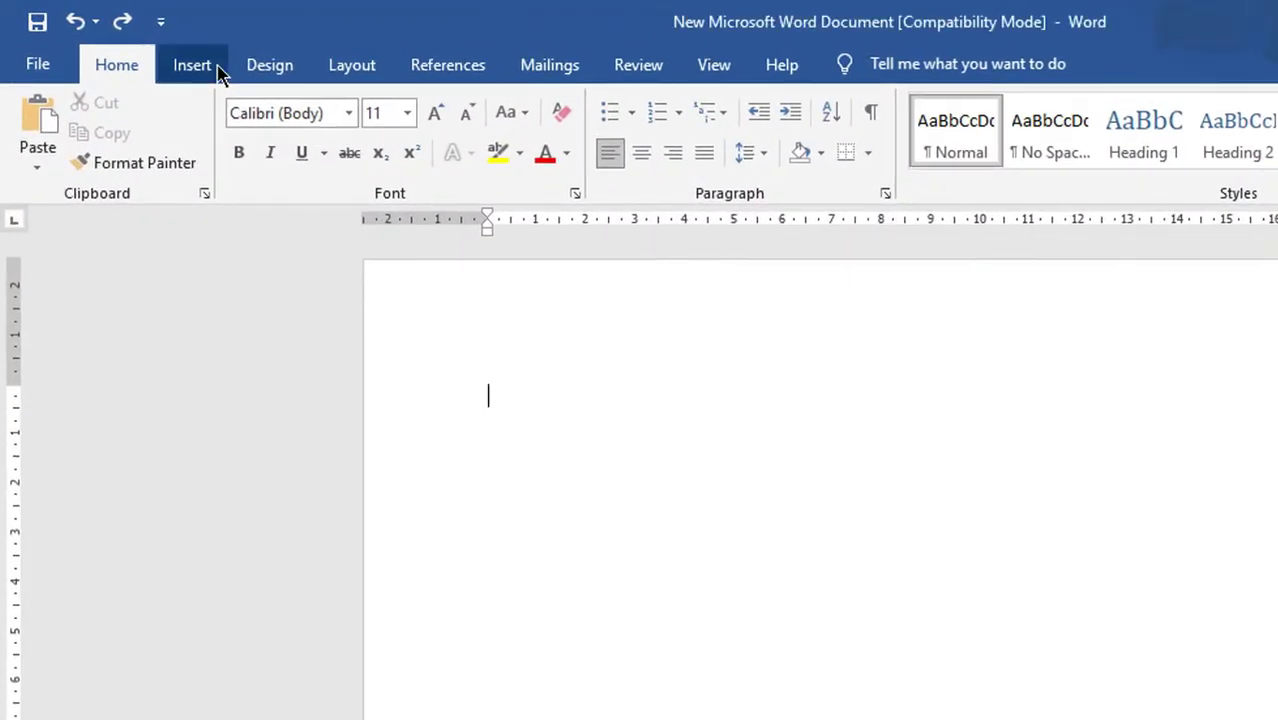
Draw a rectangle on the left side of the Word page.
left_click(219, 72)
left_click(340, 104)
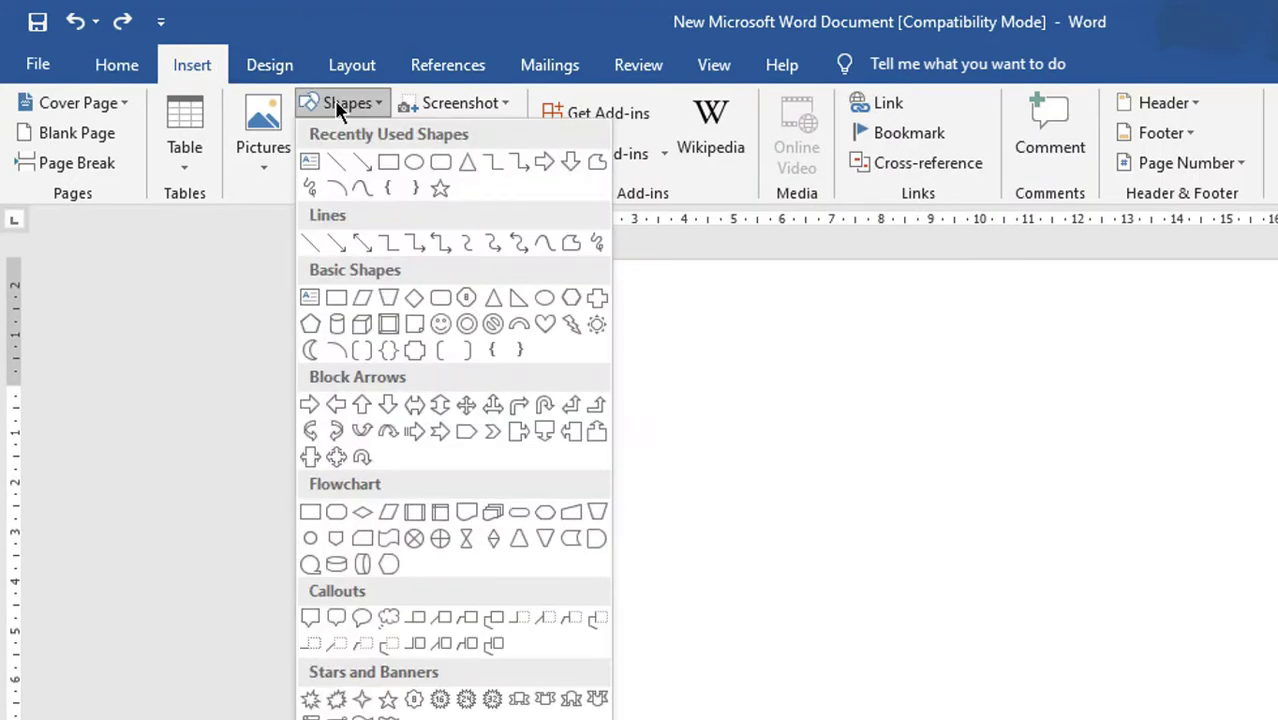
left_click(385, 160)
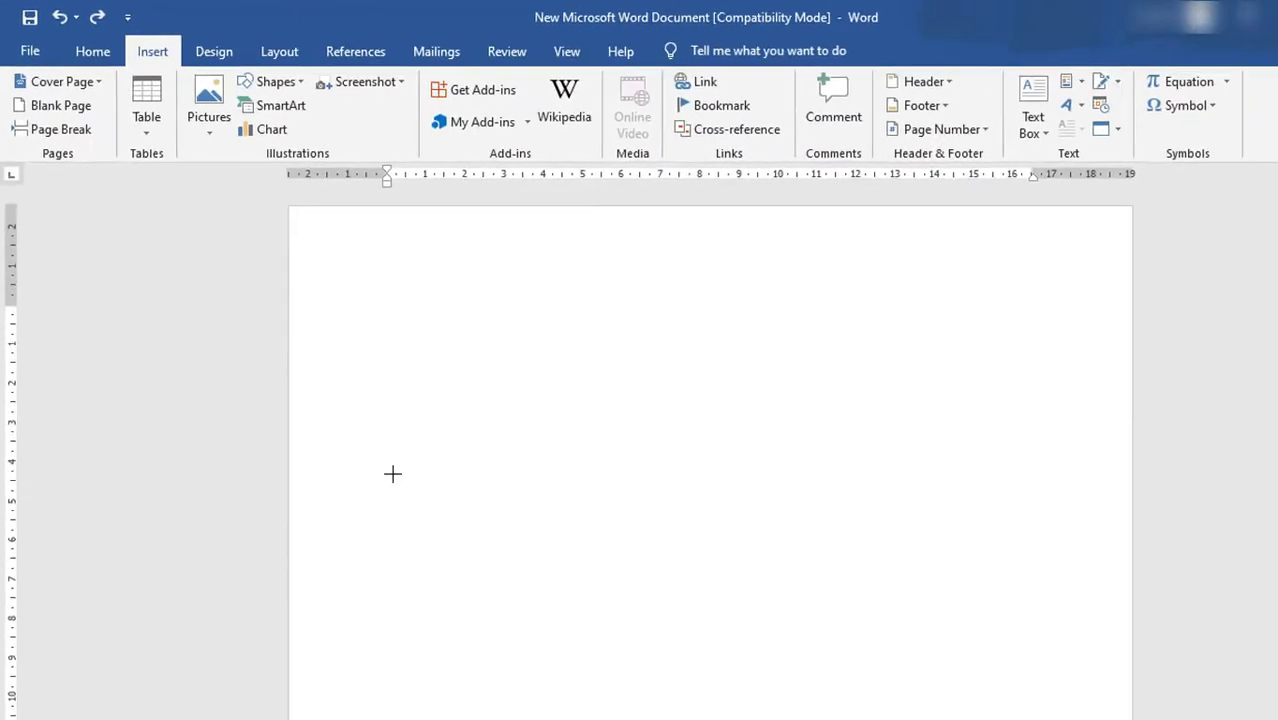
left_click_drag(333, 403, 467, 462)
Duplicate the rectangle into upper-middle and lower-middle positions.
left_click(474, 457)
left_click(448, 462)
key("ctrl+d")
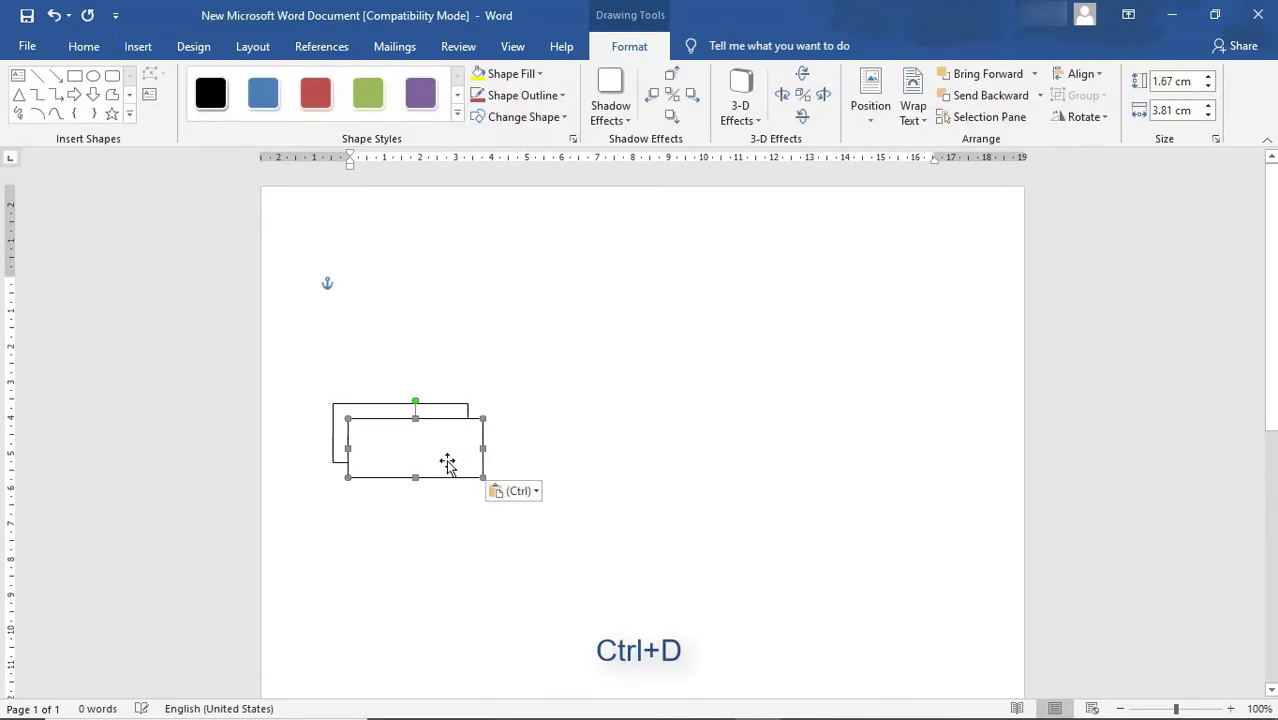
left_click_drag(607, 372, 644, 351)
key("ctrl+d")
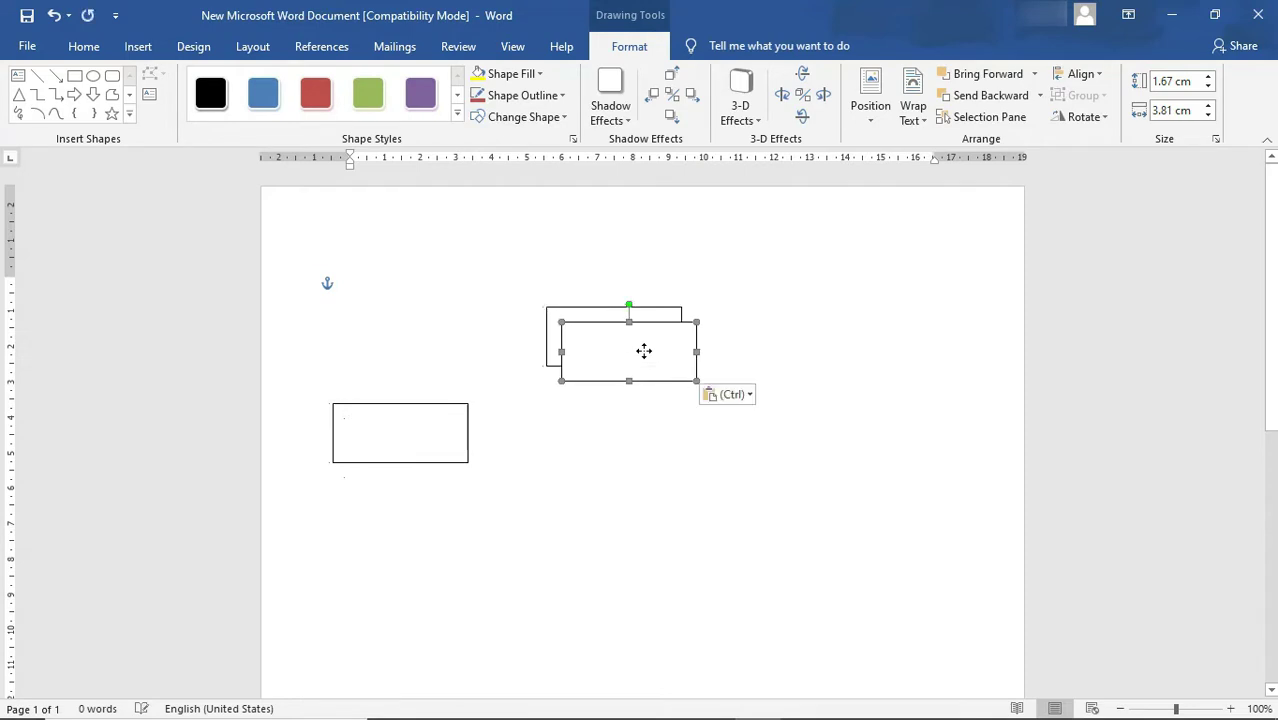
left_click_drag(606, 475, 610, 541)
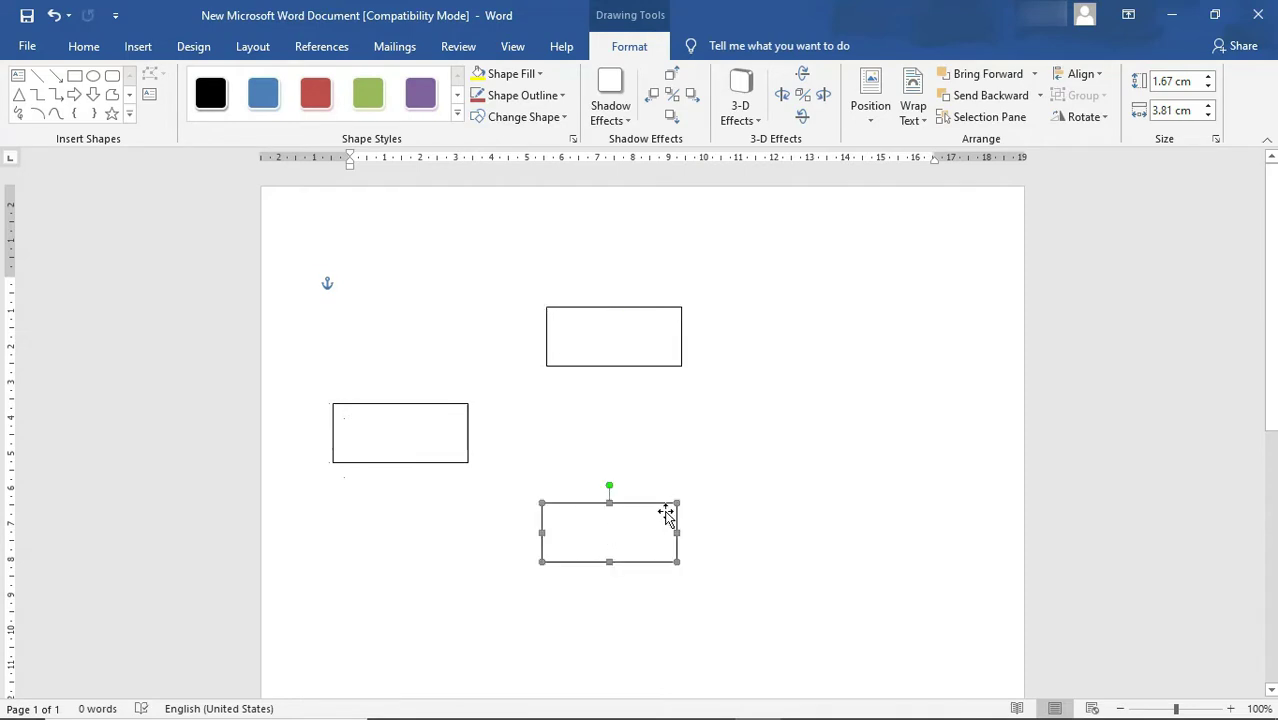
Duplicate the upper-middle rectangle to build a right-hand column of boxes.
left_click(645, 440)
left_click(623, 346)
key("ctrl+d")
left_click_drag(625, 359, 805, 531)
key("ctrl+d")
key("ctrl+d")
left_click(958, 597)
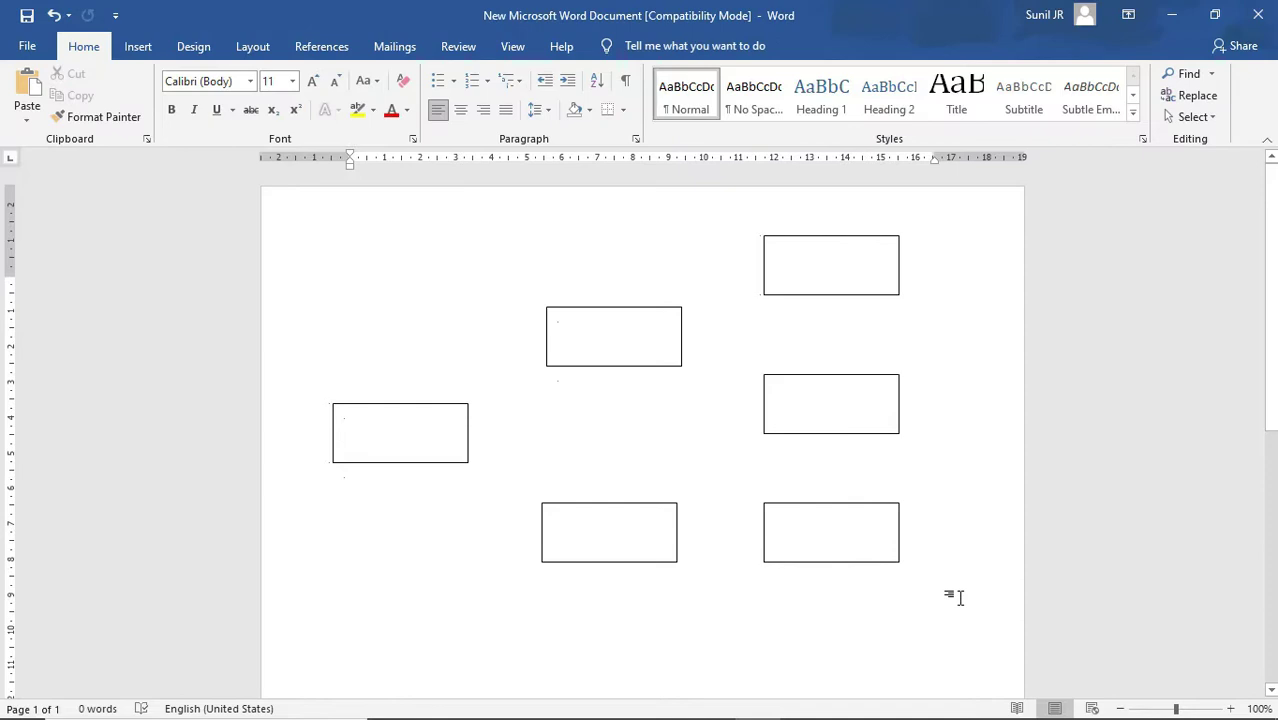
Draw arrows from the left box to the upper and lower middle boxes.
left_click(138, 46)
left_click(270, 76)
left_click(257, 109)
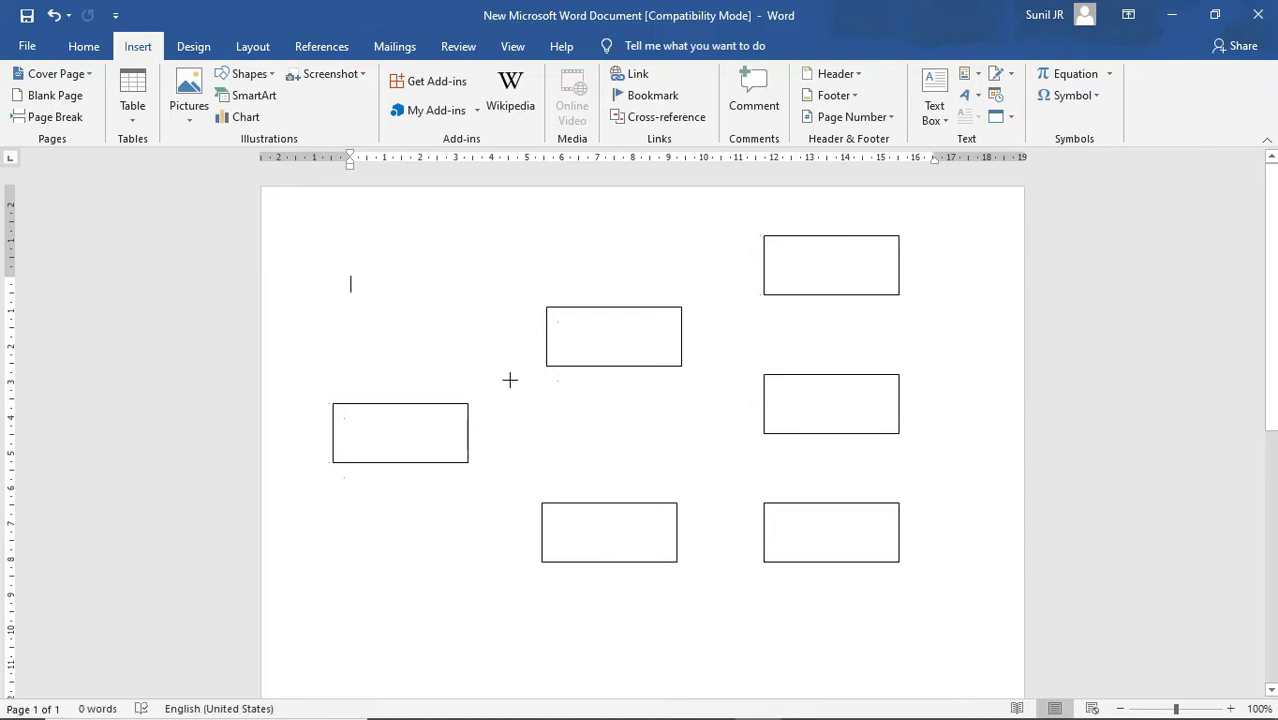
left_click_drag(545, 338, 544, 339)
left_click(55, 75)
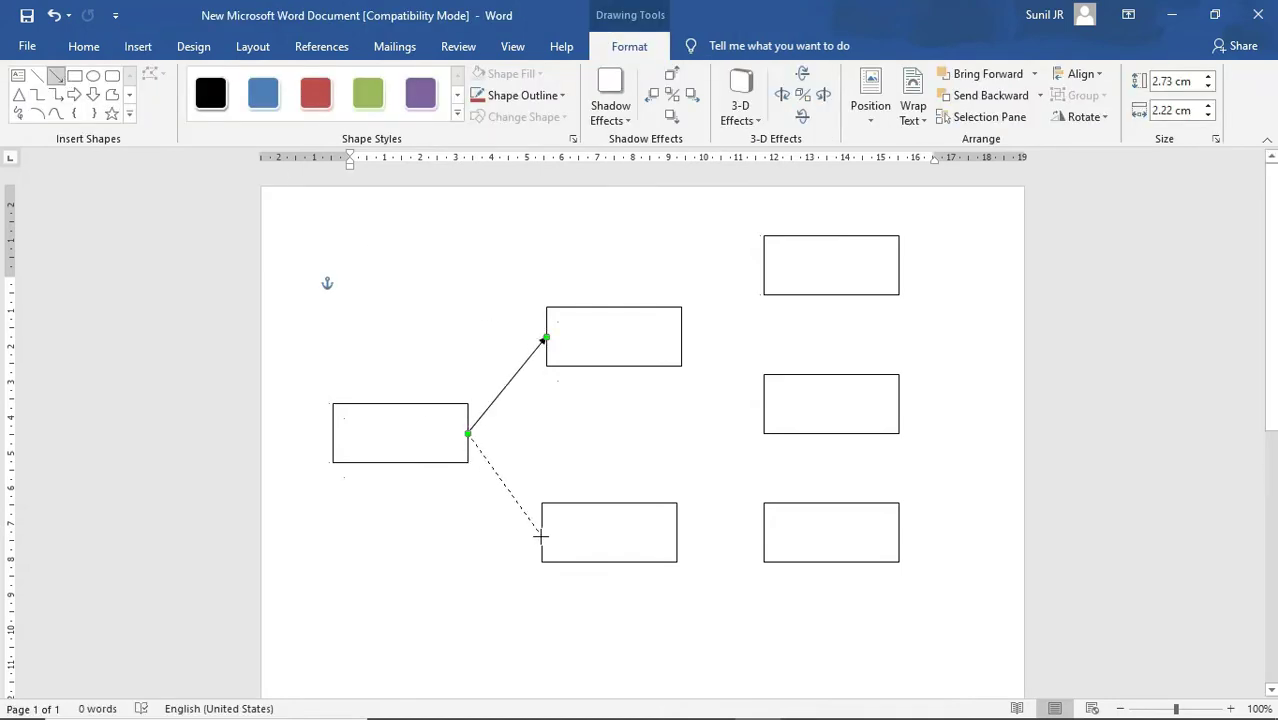
left_click_drag(540, 532, 540, 532)
Draw arrows from the middle boxes to the three right-column boxes.
left_click(55, 75)
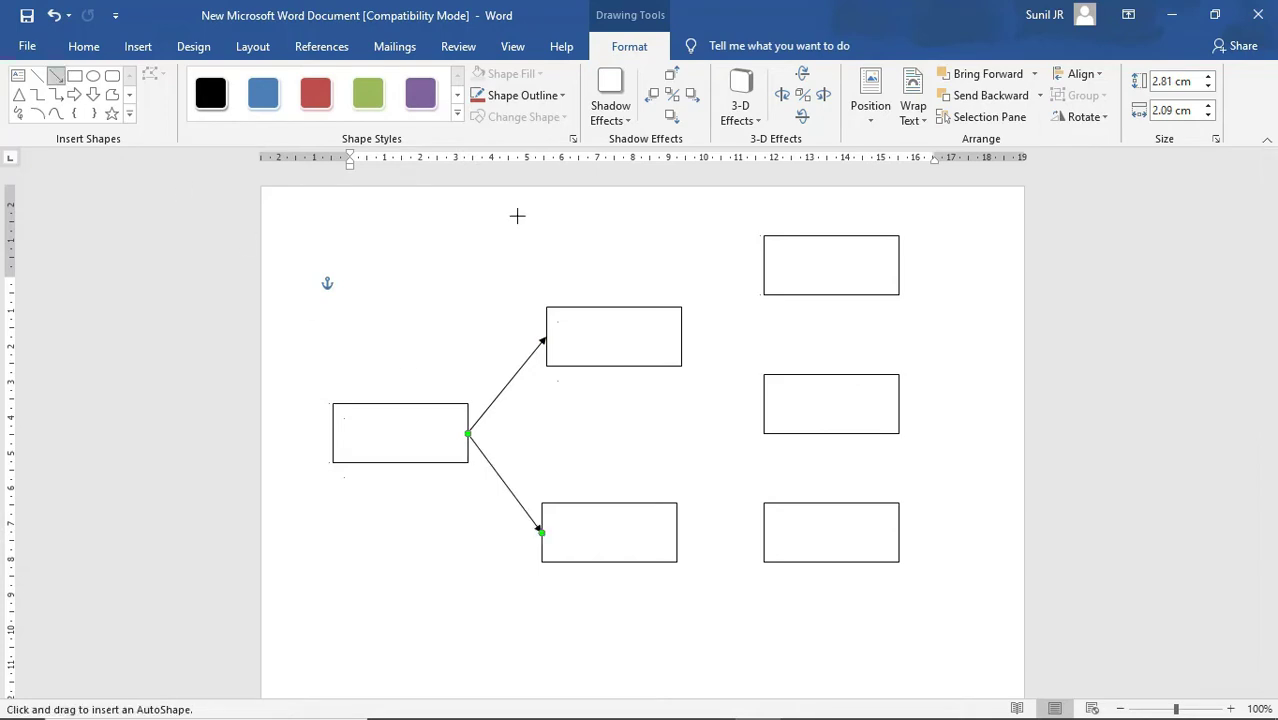
left_click_drag(763, 266, 763, 266)
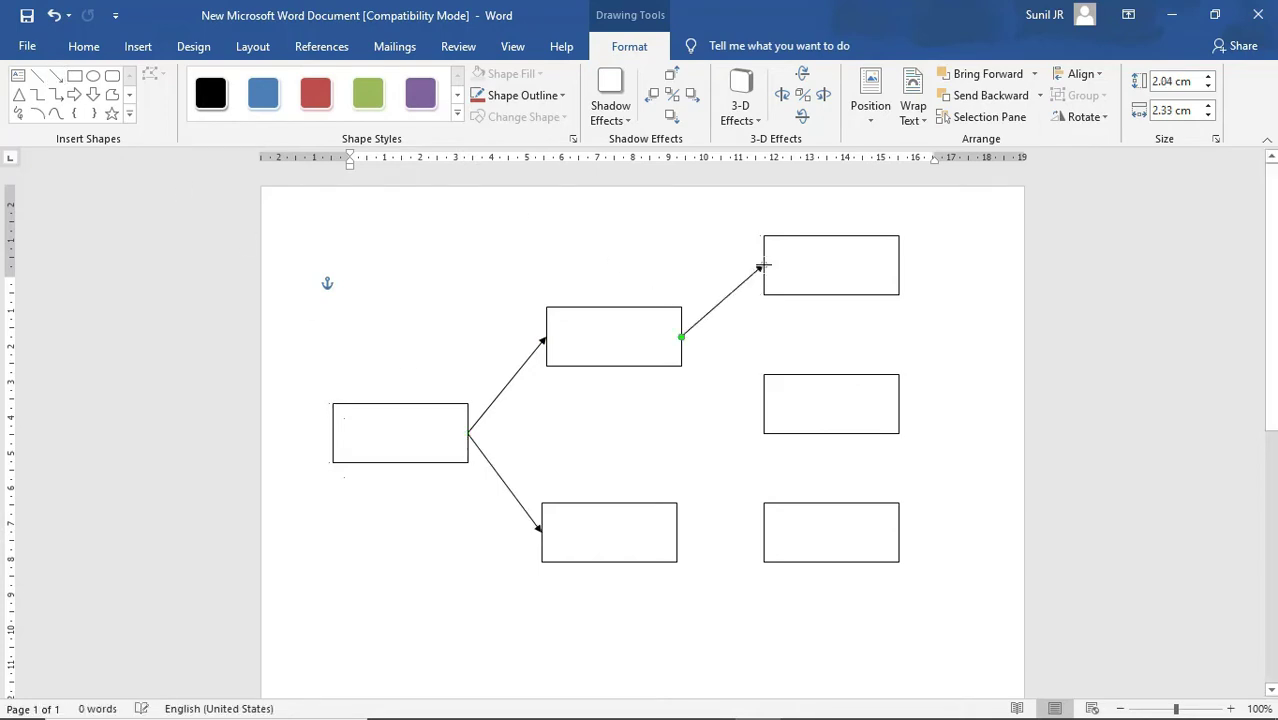
left_click(55, 75)
left_click_drag(760, 404, 763, 403)
left_click(55, 75)
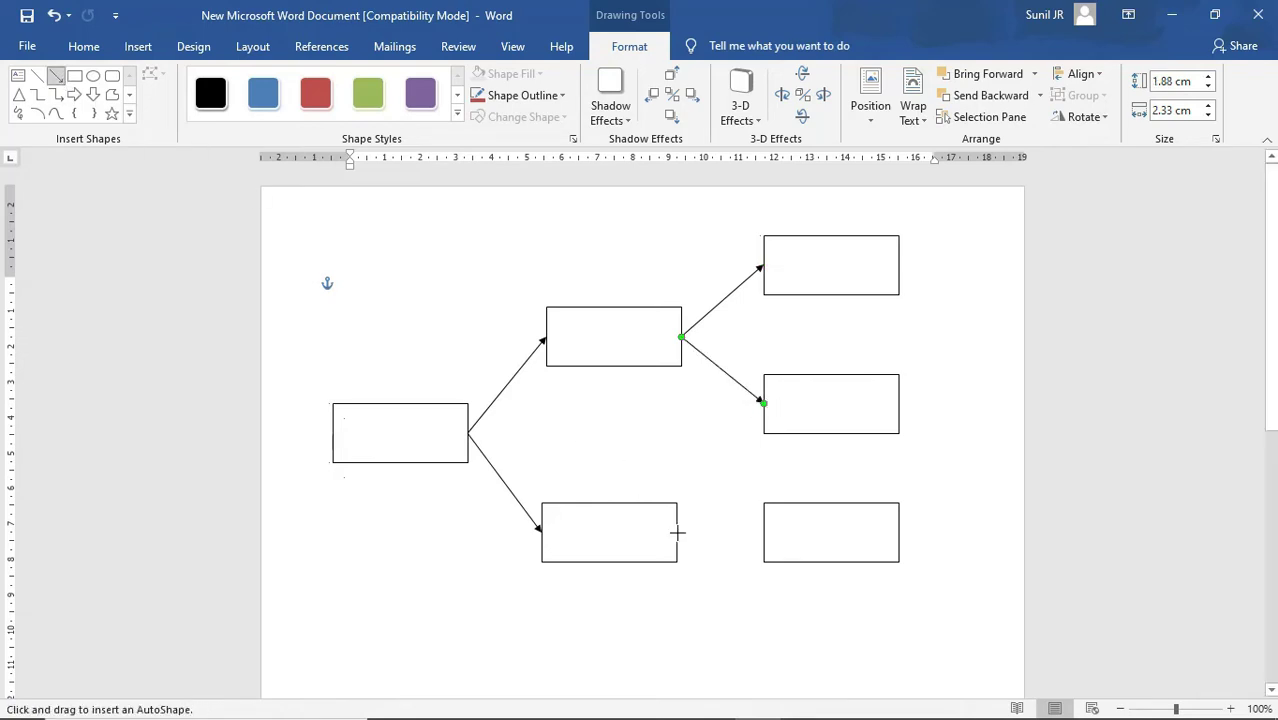
left_click_drag(677, 533, 763, 532)
left_click(735, 582)
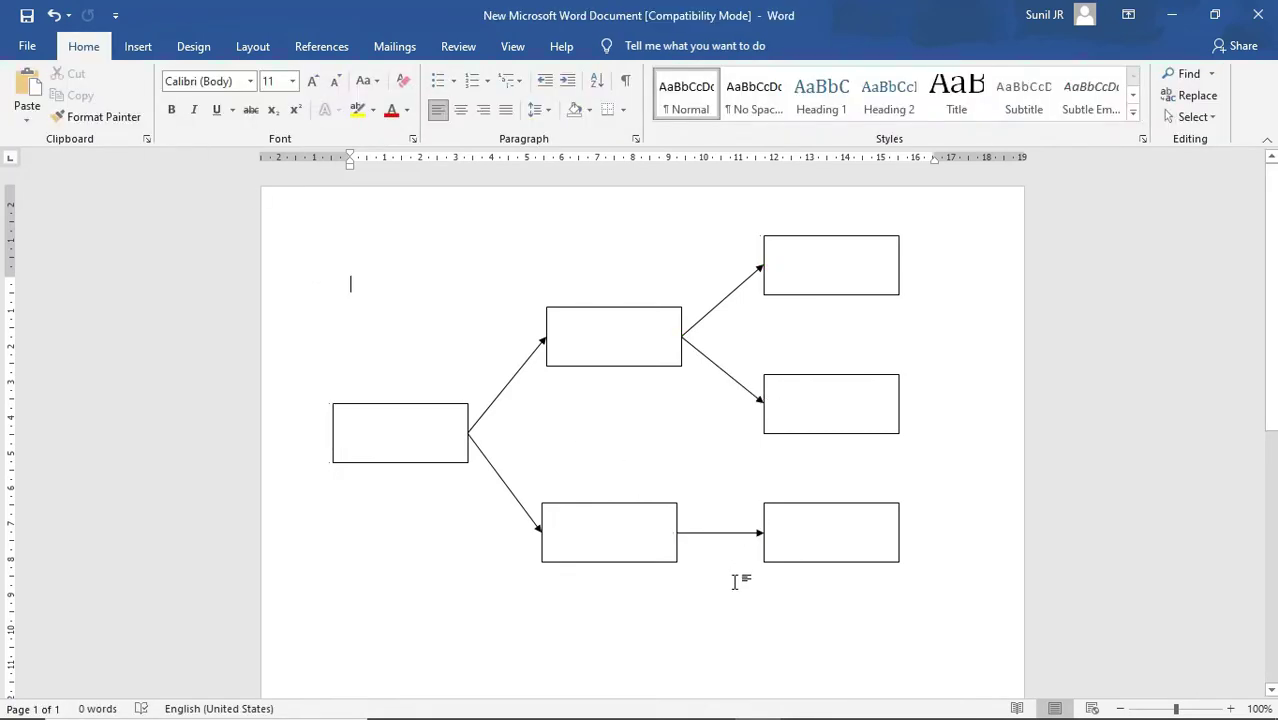
Label the left box 'Center' in font size 28.
left_click(379, 432)
right_click(379, 432)
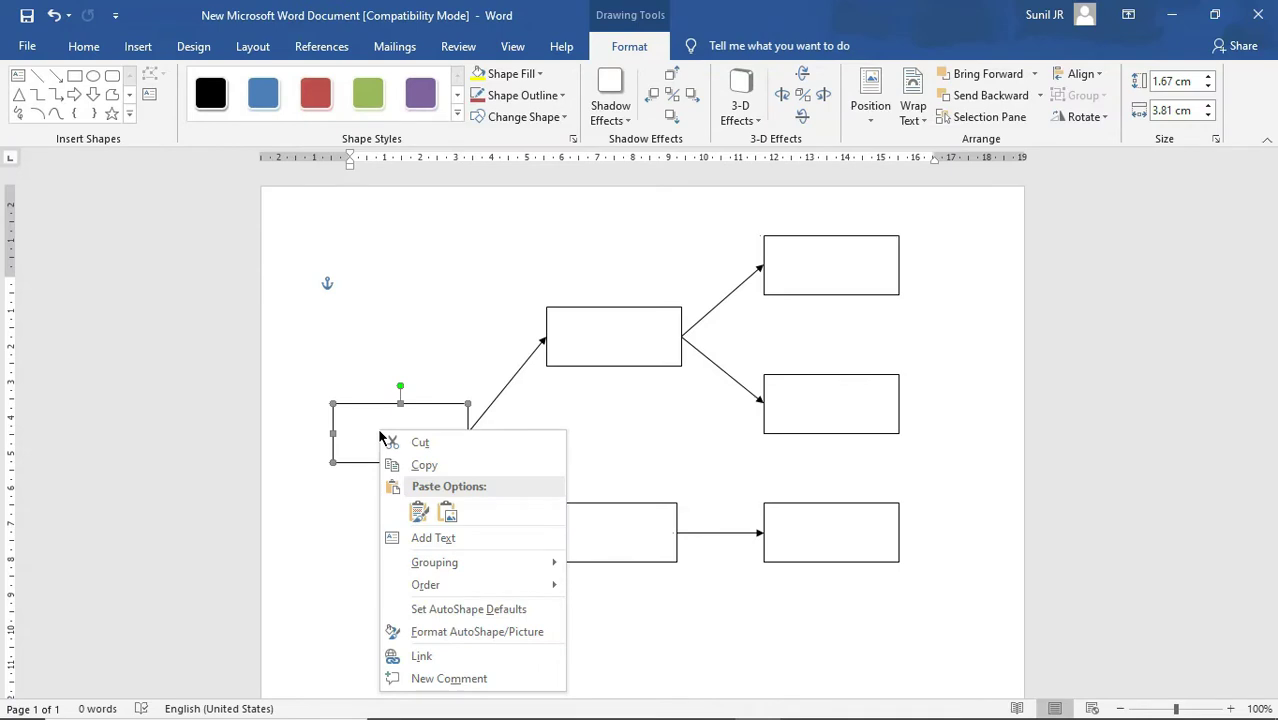
left_click(436, 539)
type("Center")
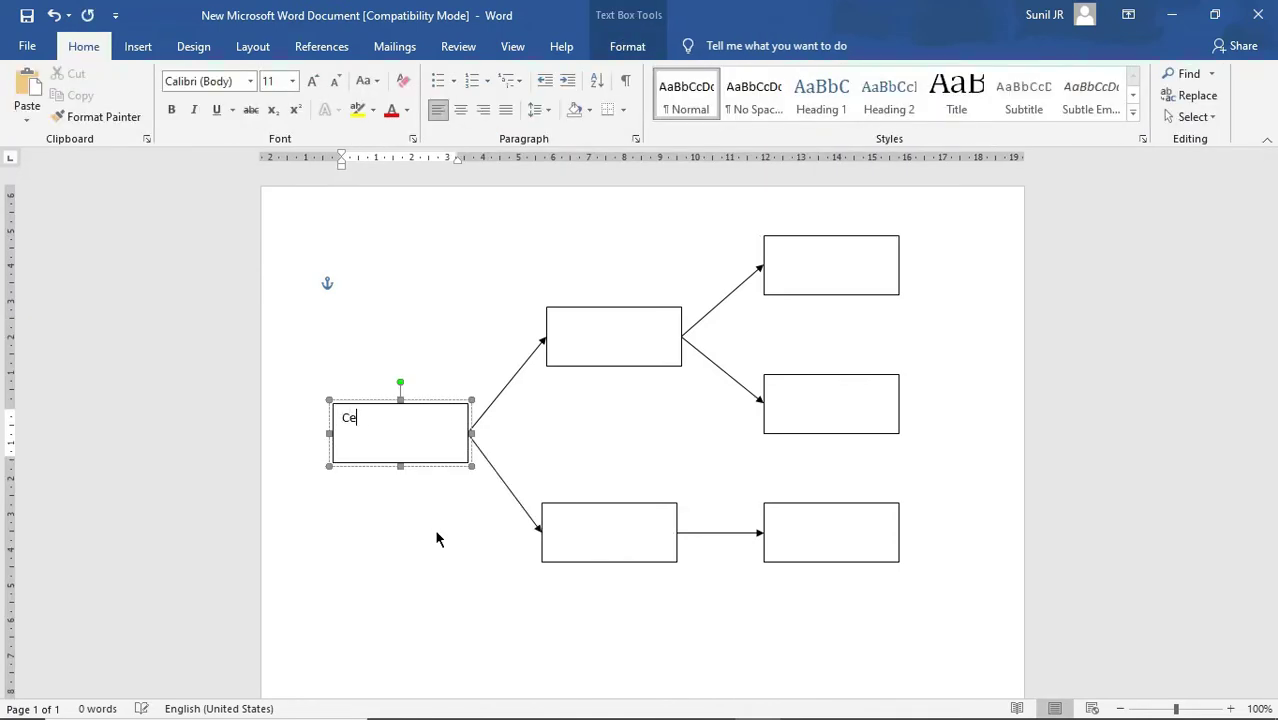
double_click(381, 418)
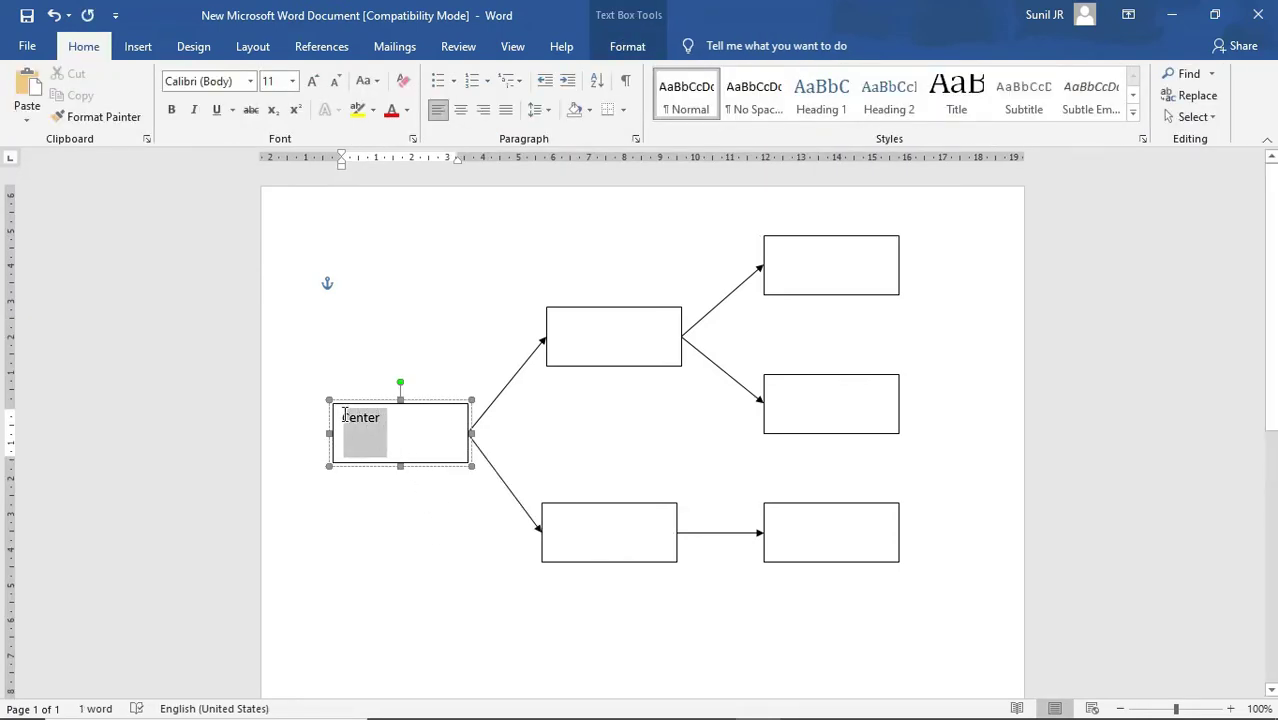
left_click(293, 83)
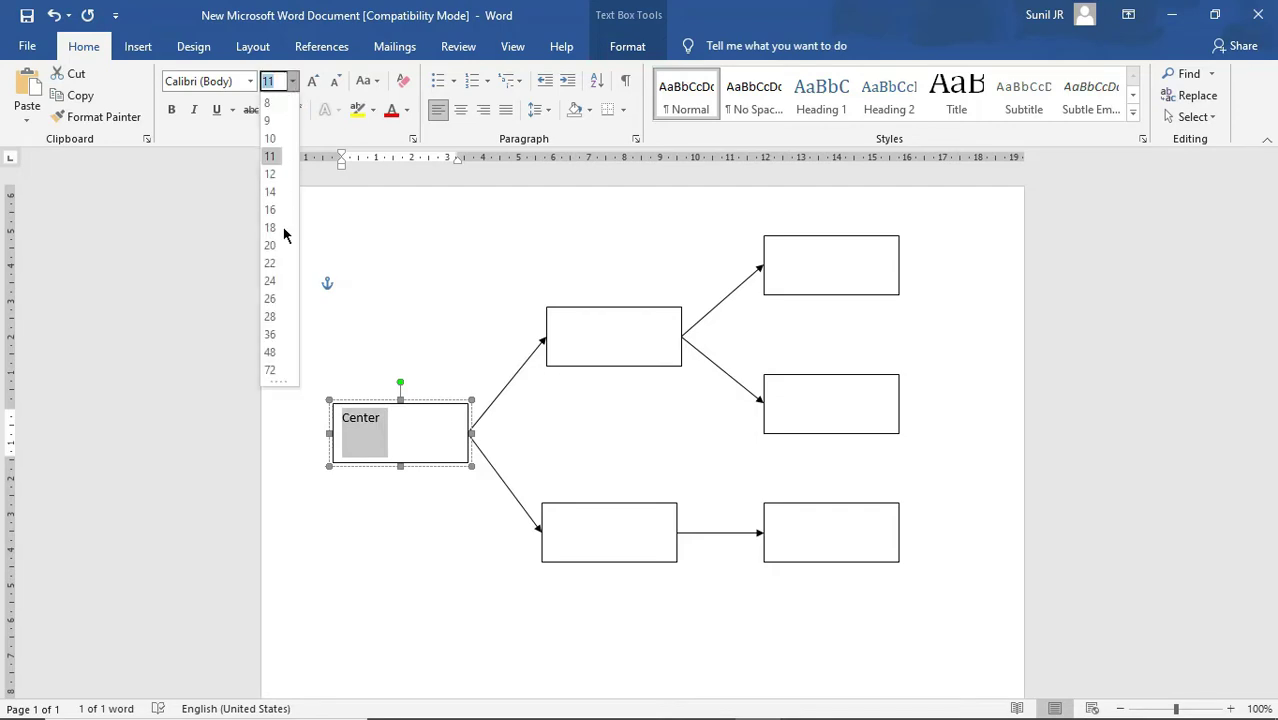
left_click(270, 316)
Label the middle boxes 'Branch 1' and 'Branch 2' in font size 22.
left_click(613, 346)
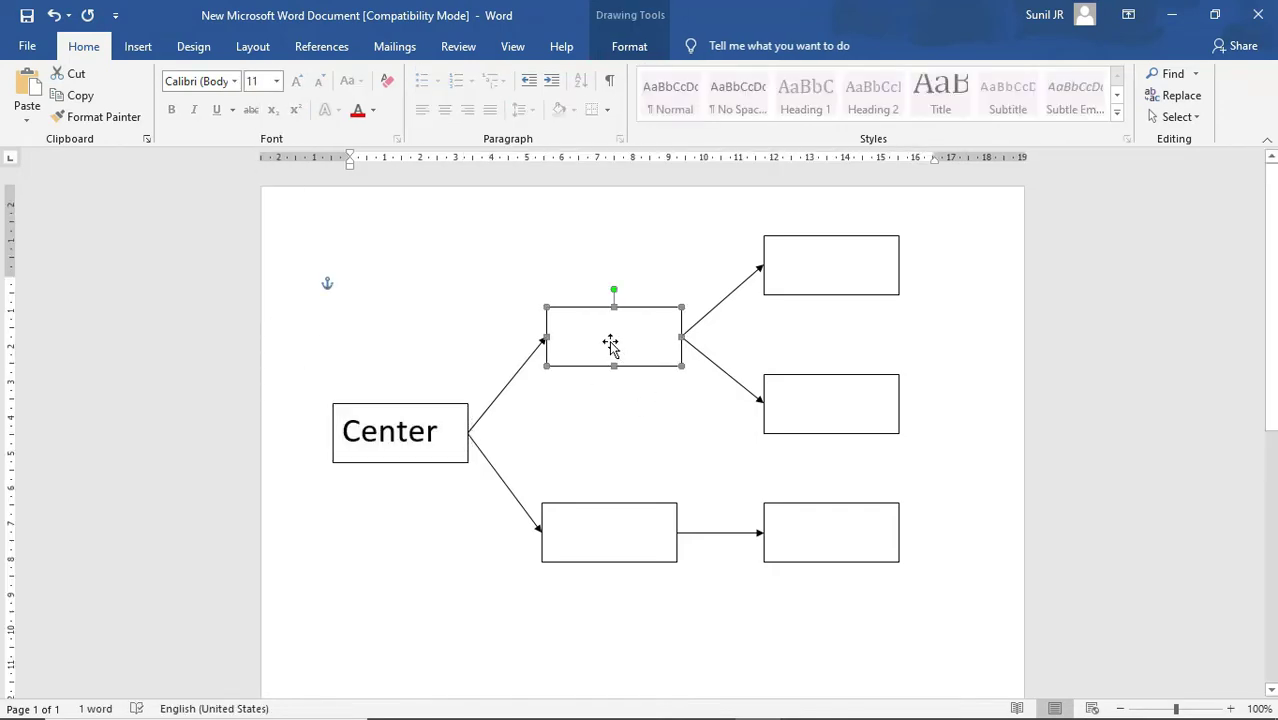
type("Branch 1")
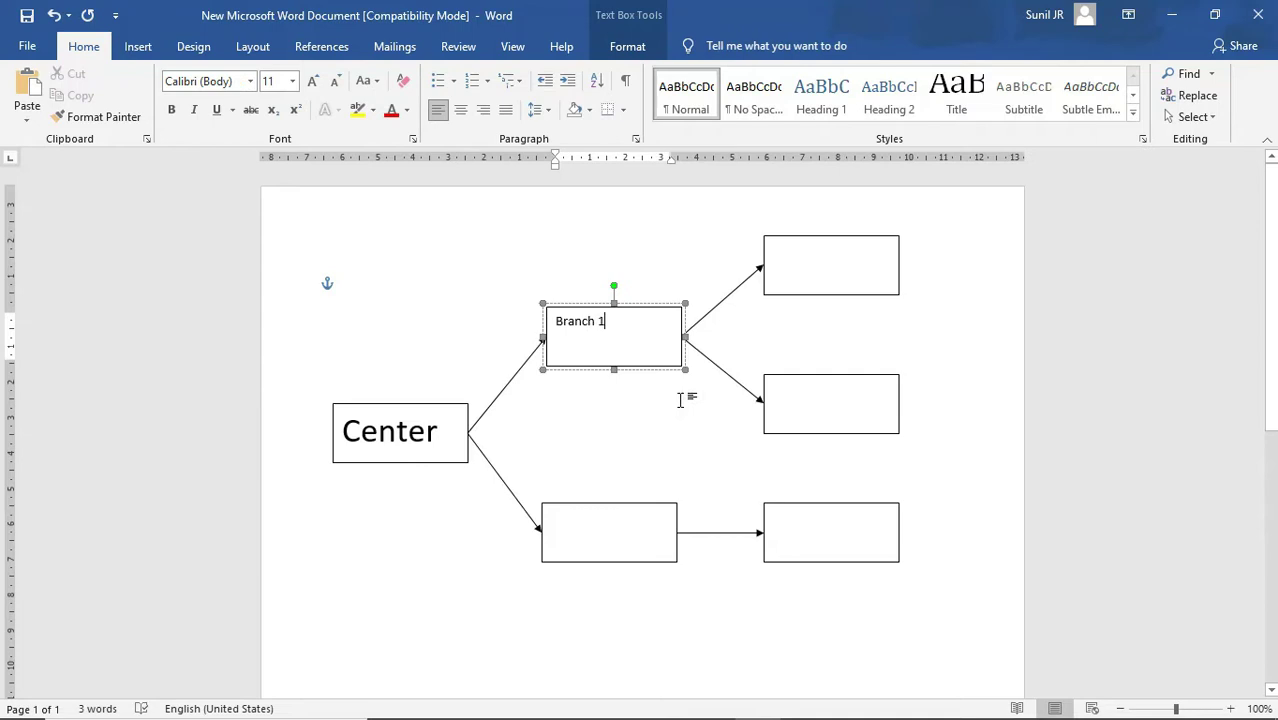
key("ctrl+a")
left_click(292, 82)
left_click(280, 262)
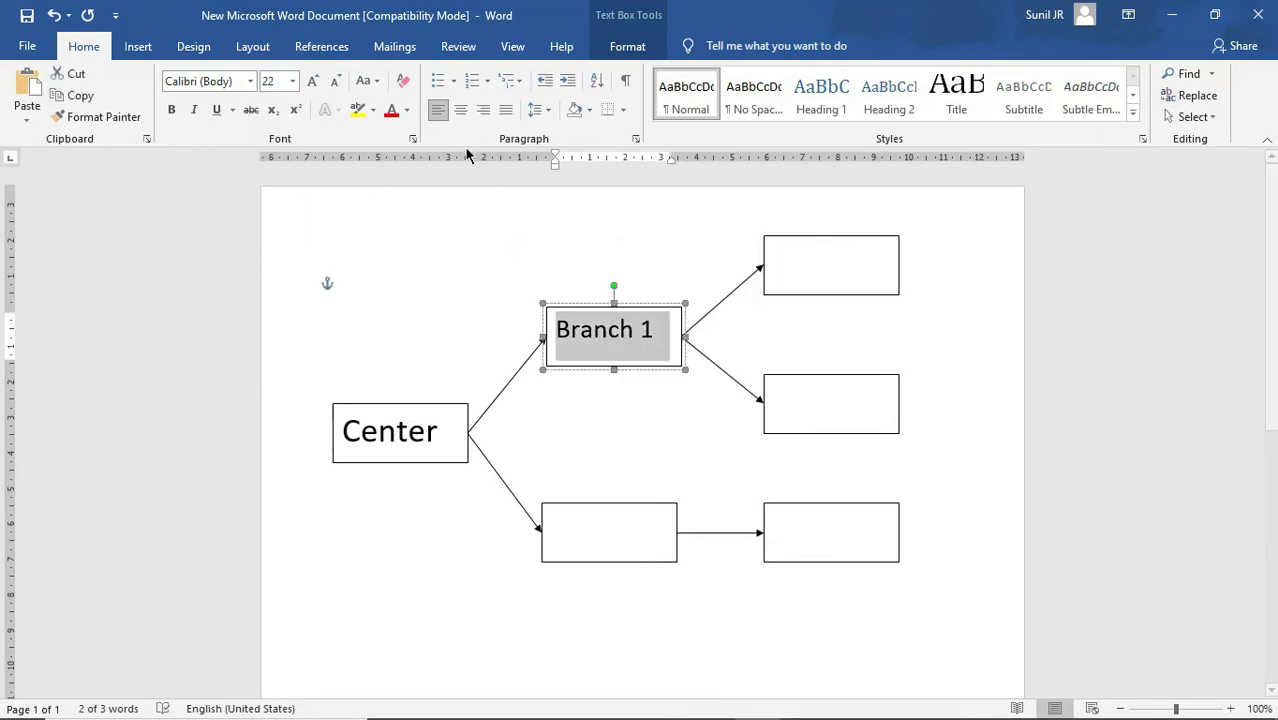
right_click(585, 523)
left_click(638, 366)
type("Branch 2")
key("ctrl+a")
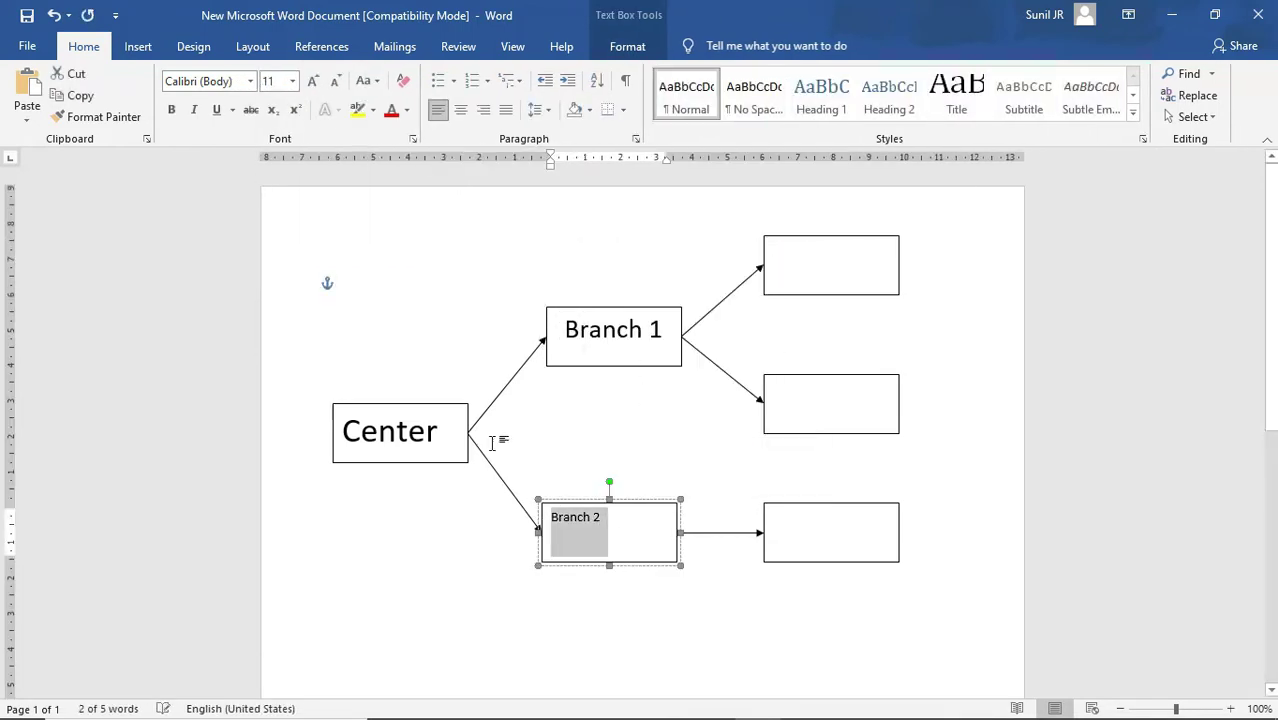
left_click(292, 82)
left_click(273, 263)
Label the top-right box 'Details' in size 28, centred.
right_click(813, 271)
left_click(857, 370)
type("Details")
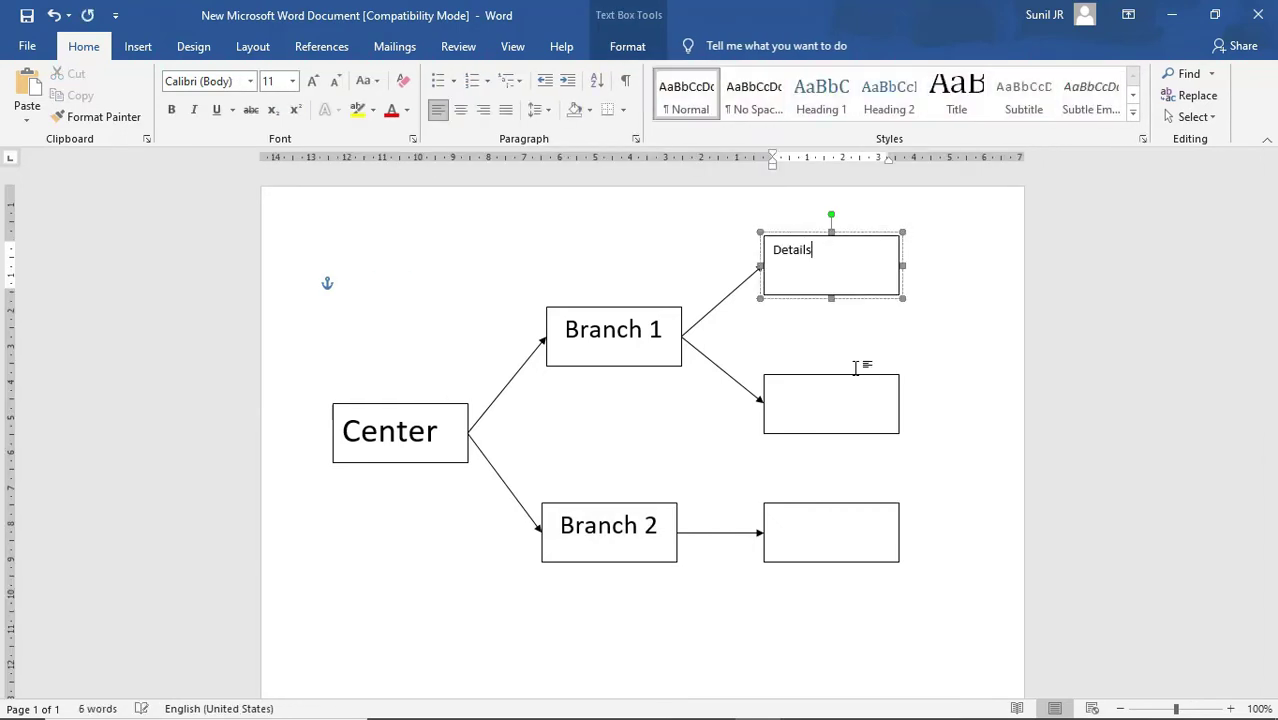
key("ctrl+a")
left_click(292, 82)
left_click(275, 300)
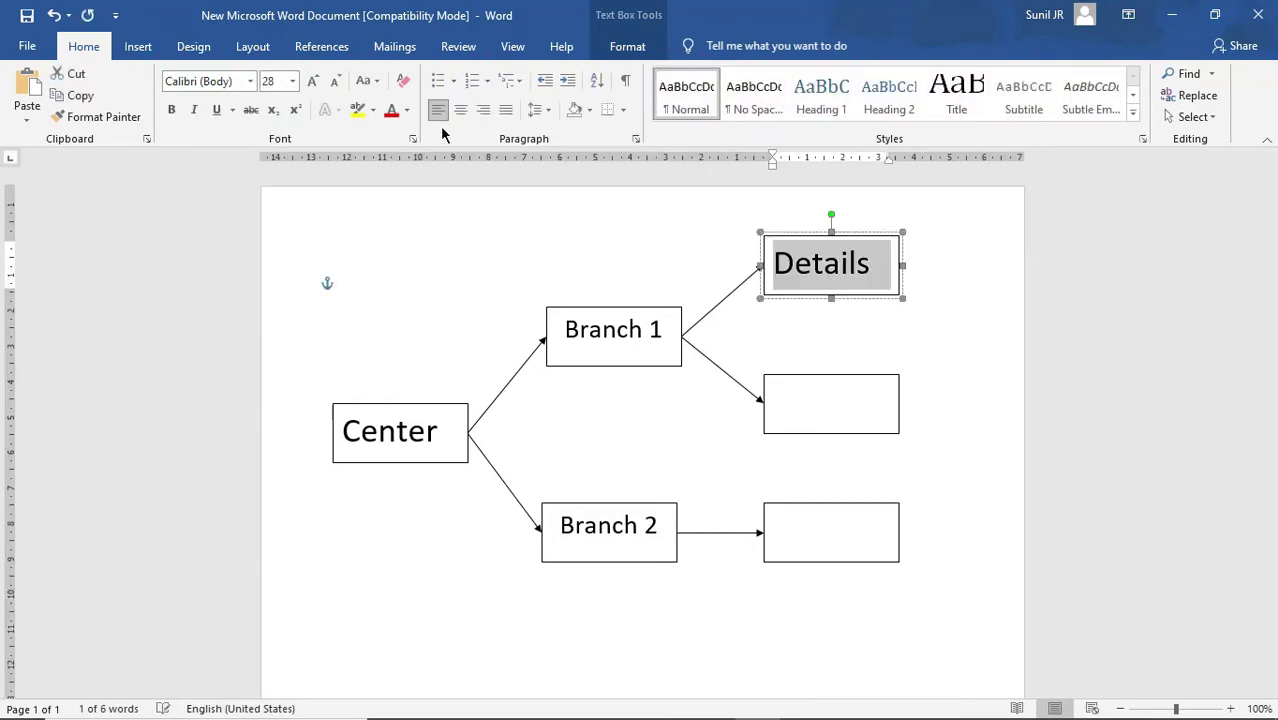
left_click(461, 110)
Label the middle-right and bottom-right boxes 'Details' in matching enlarged text.
right_click(810, 430)
left_click(855, 528)
type("Details")
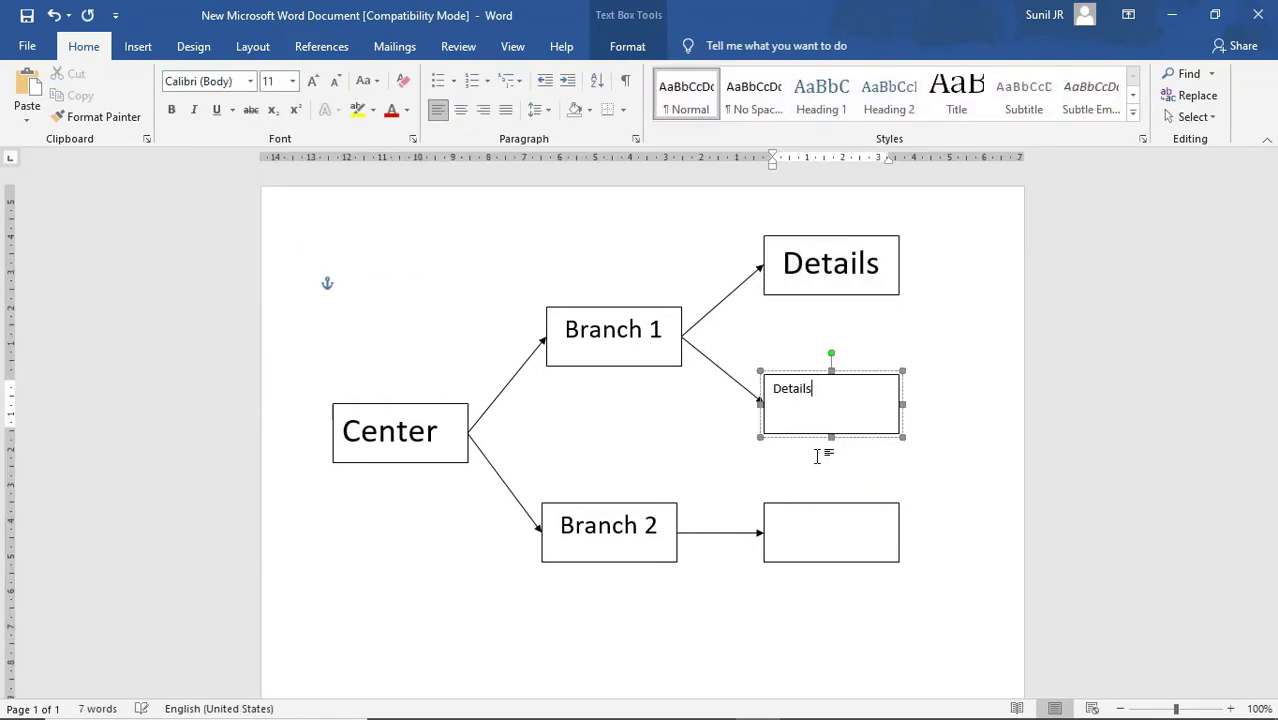
key("ctrl+a")
key("ctrl+shift+v")
left_click(783, 530)
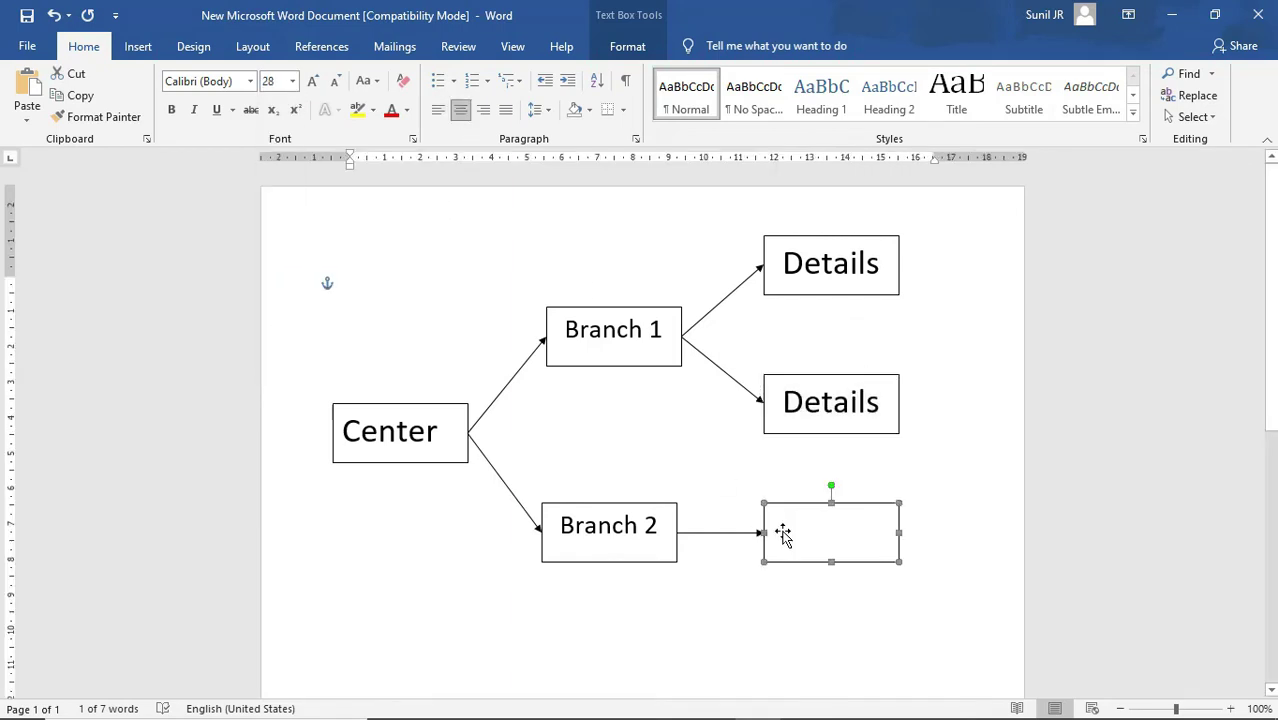
type("Details")
key("ctrl+a")
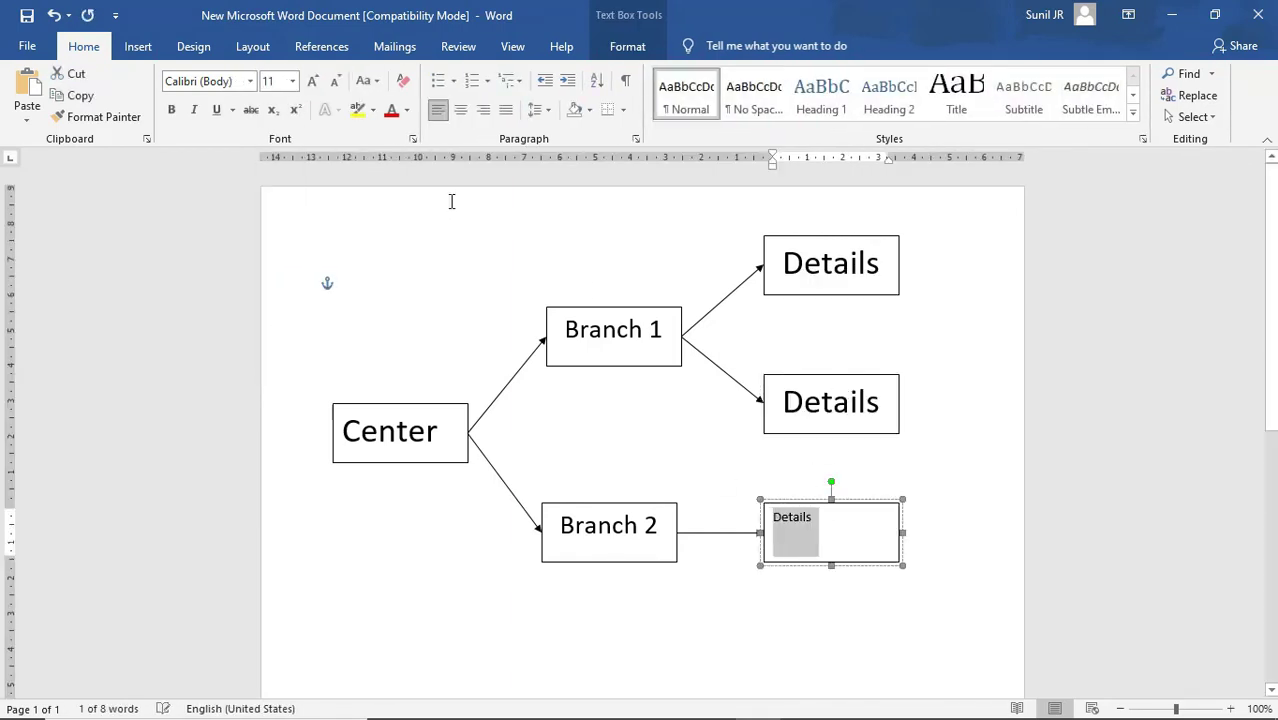
left_click(292, 81)
left_click(271, 277)
left_click(940, 485)
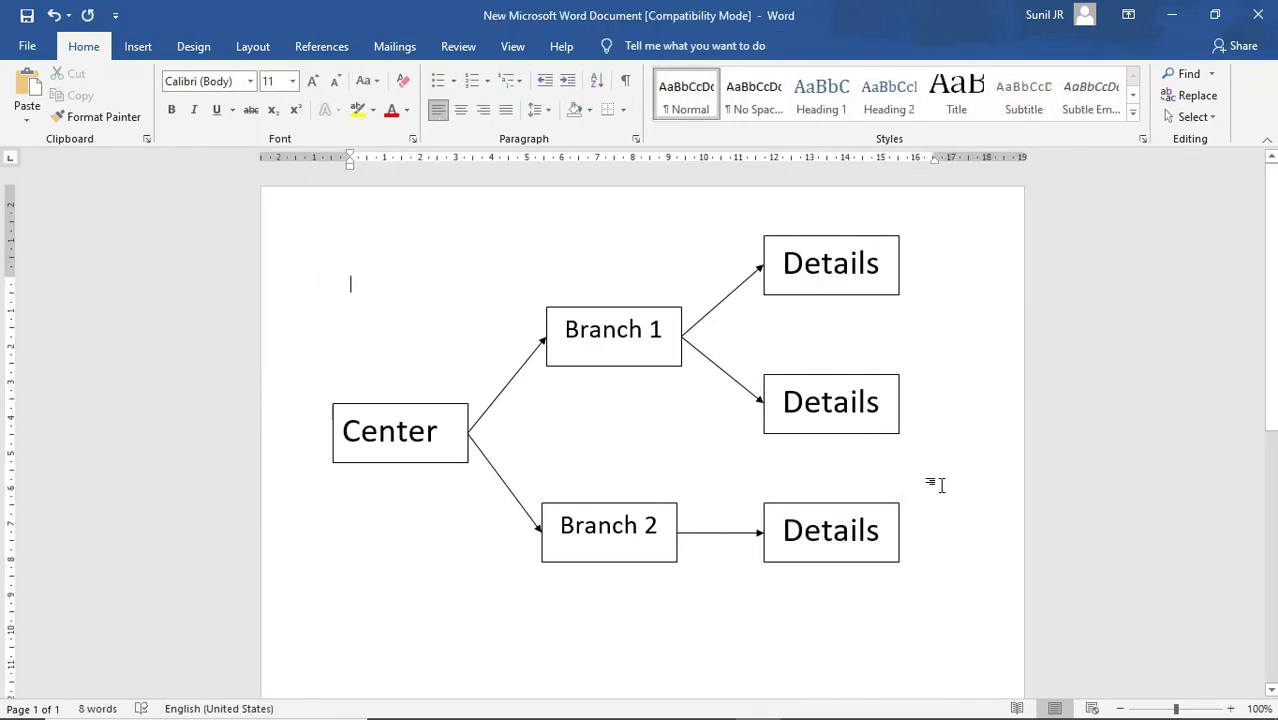
Apply the red text box style to all six boxes.
left_click(405, 452)
left_click(627, 46)
left_click(294, 93)
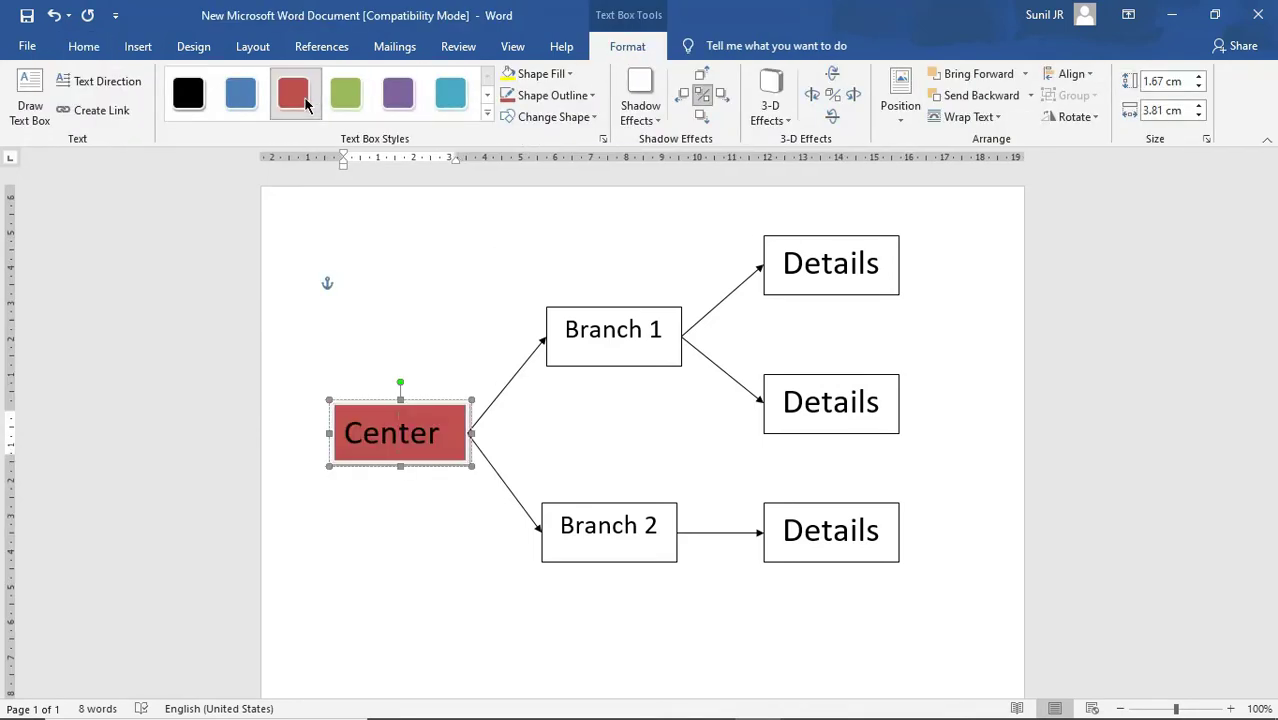
left_click(613, 340)
left_click(294, 93)
left_click(830, 270)
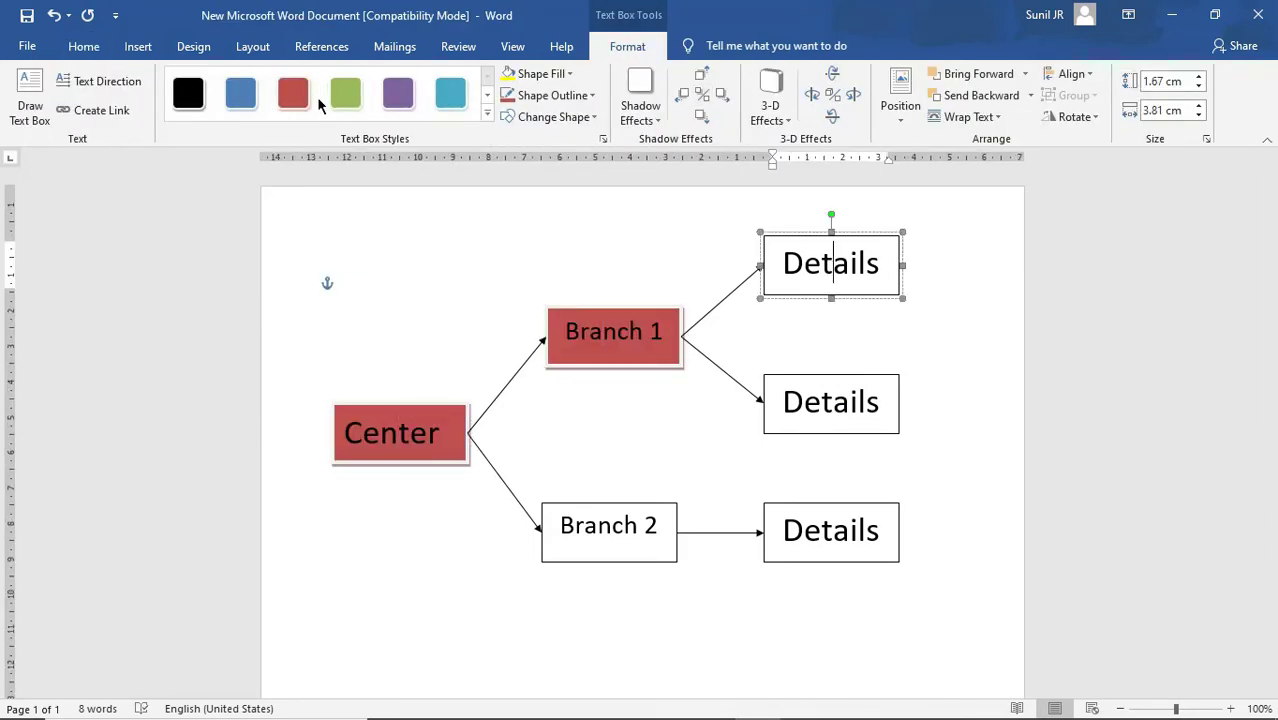
left_click(294, 93)
left_click(806, 416)
left_click(294, 93)
left_click(798, 519)
left_click(294, 93)
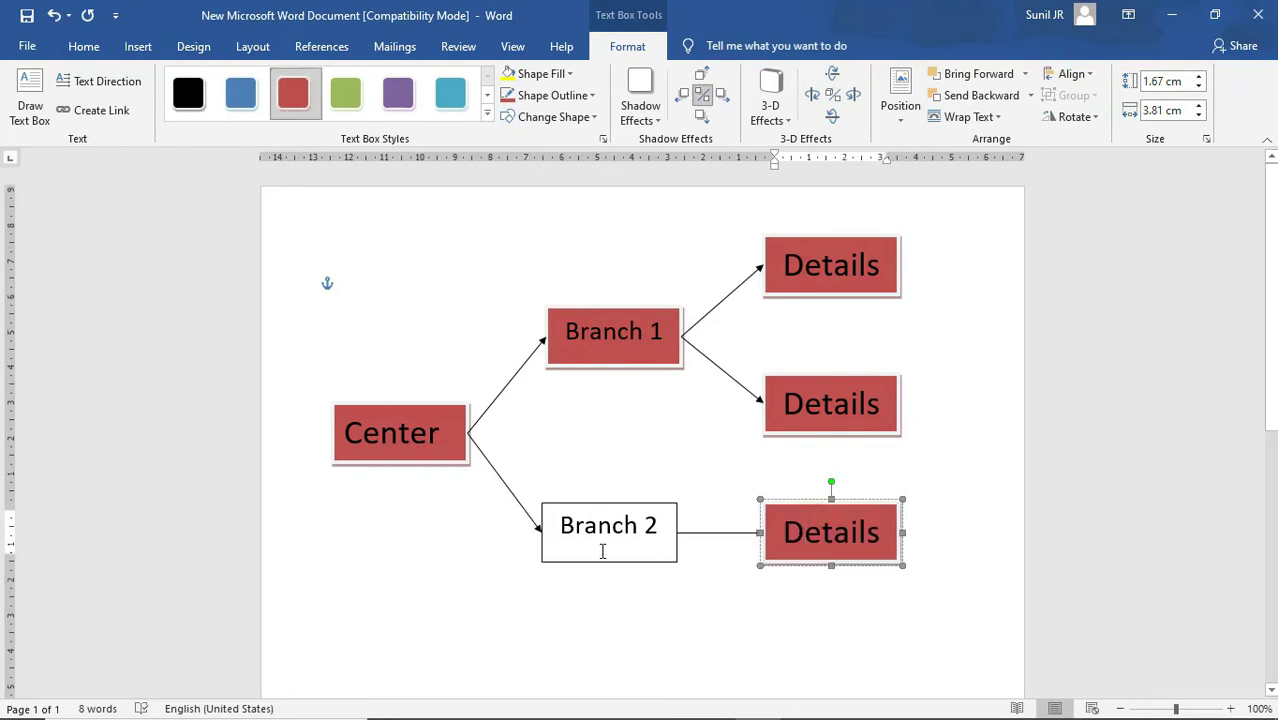
left_click(605, 540)
left_click(294, 93)
left_click(956, 478)
Set the connector arrows' shape outline colour to red.
left_click(519, 366)
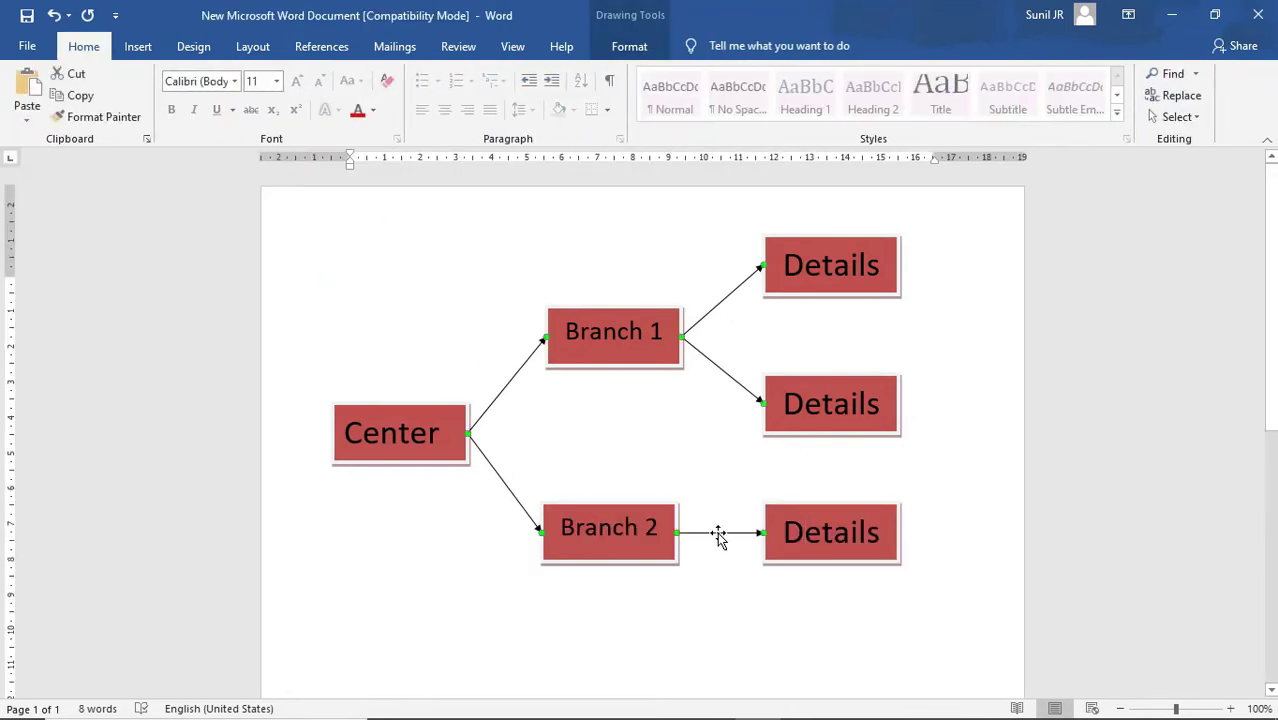
left_click(629, 46)
left_click(562, 95)
left_click(557, 134)
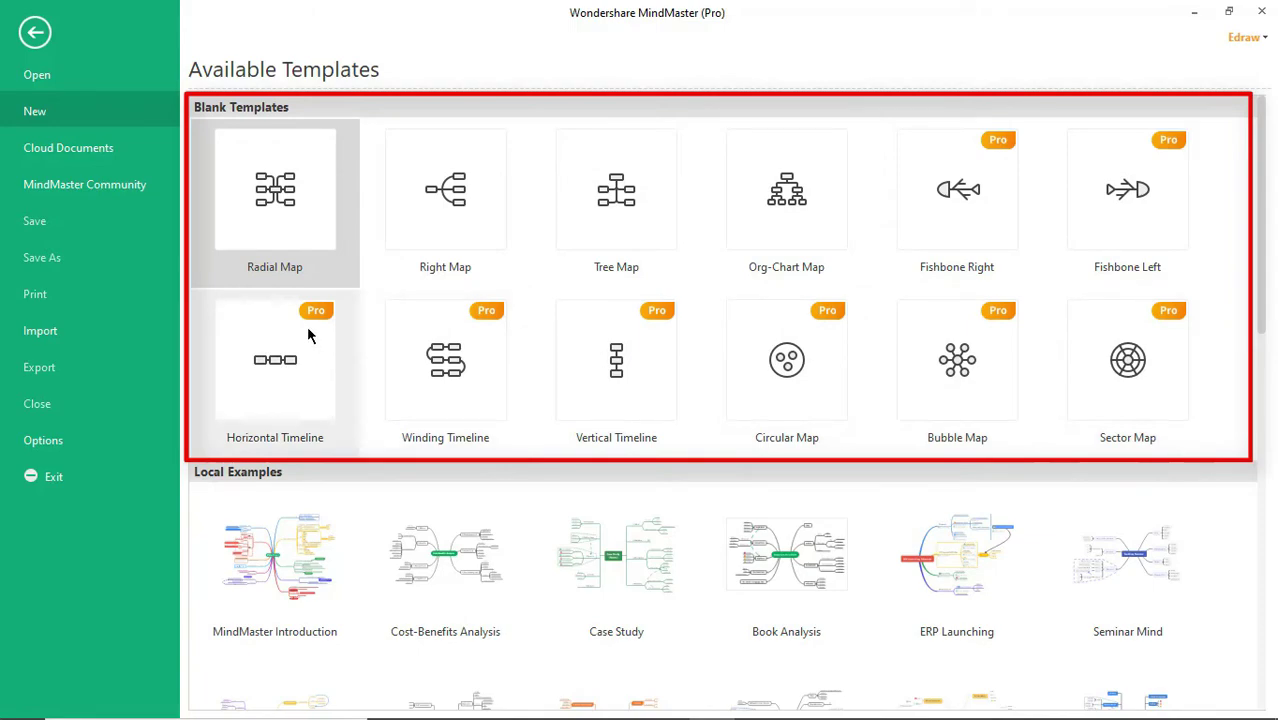
Create a blank radial map with the central topic 'Project Management'.
left_click(268, 219)
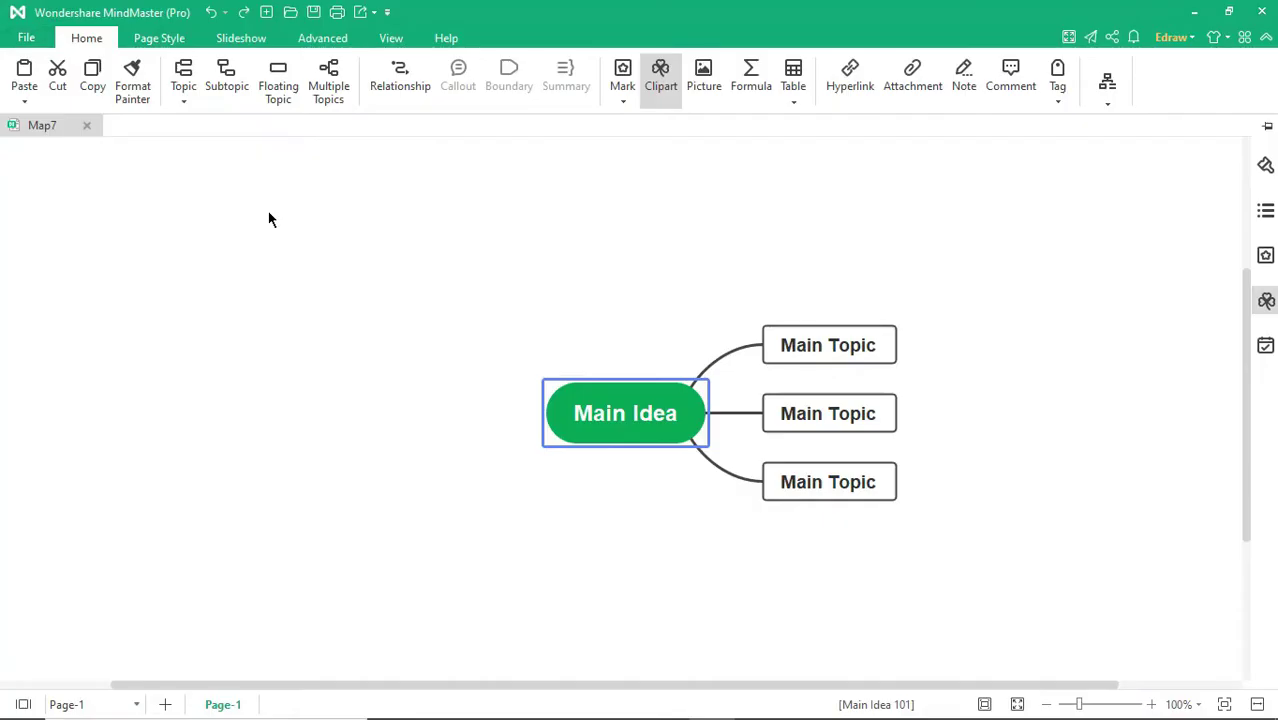
left_click_drag(678, 413, 585, 407)
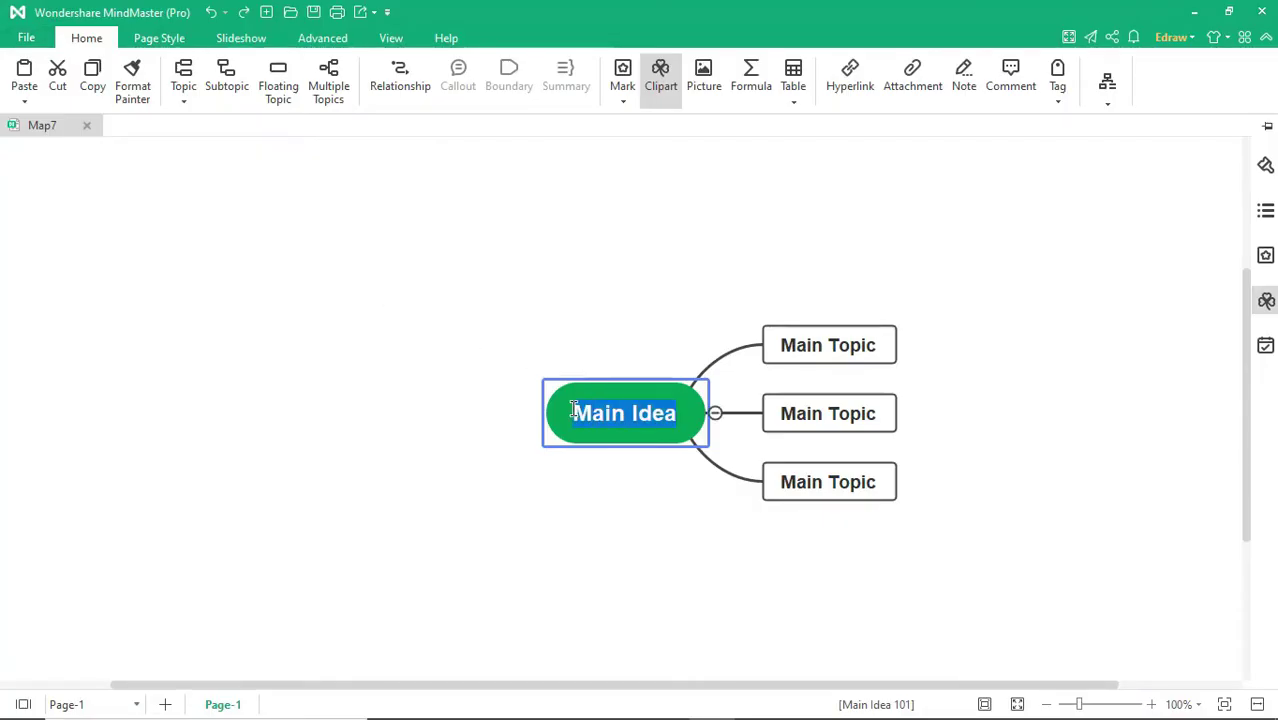
type("Project ")
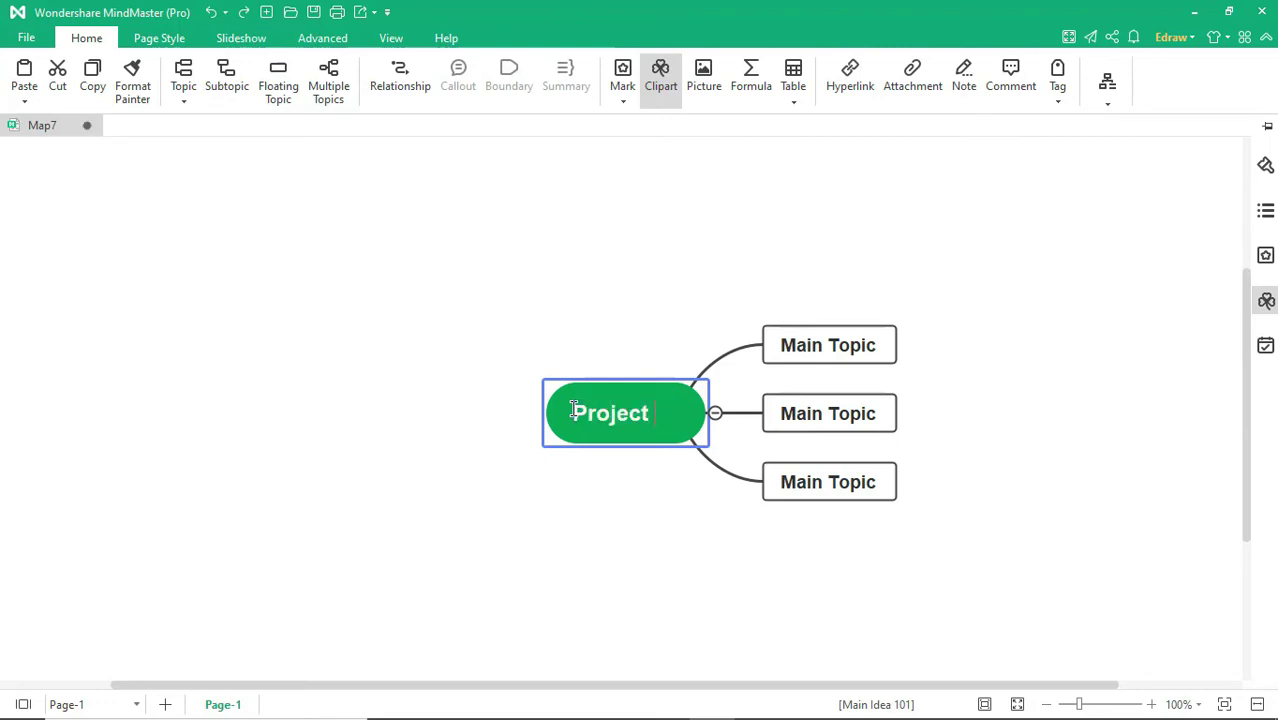
type("Management")
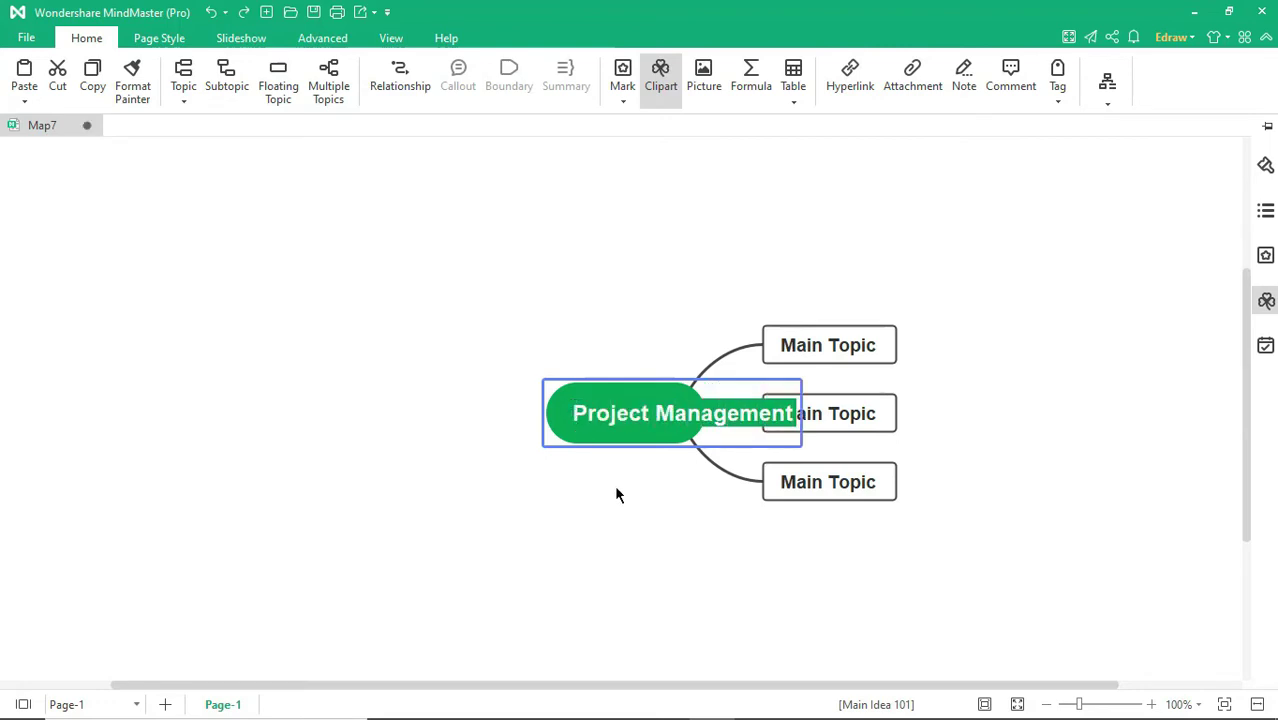
left_click(622, 501)
Rename the main topics '1. History', '2. Project Members' and '3. Principles of the Project'.
left_click(872, 349)
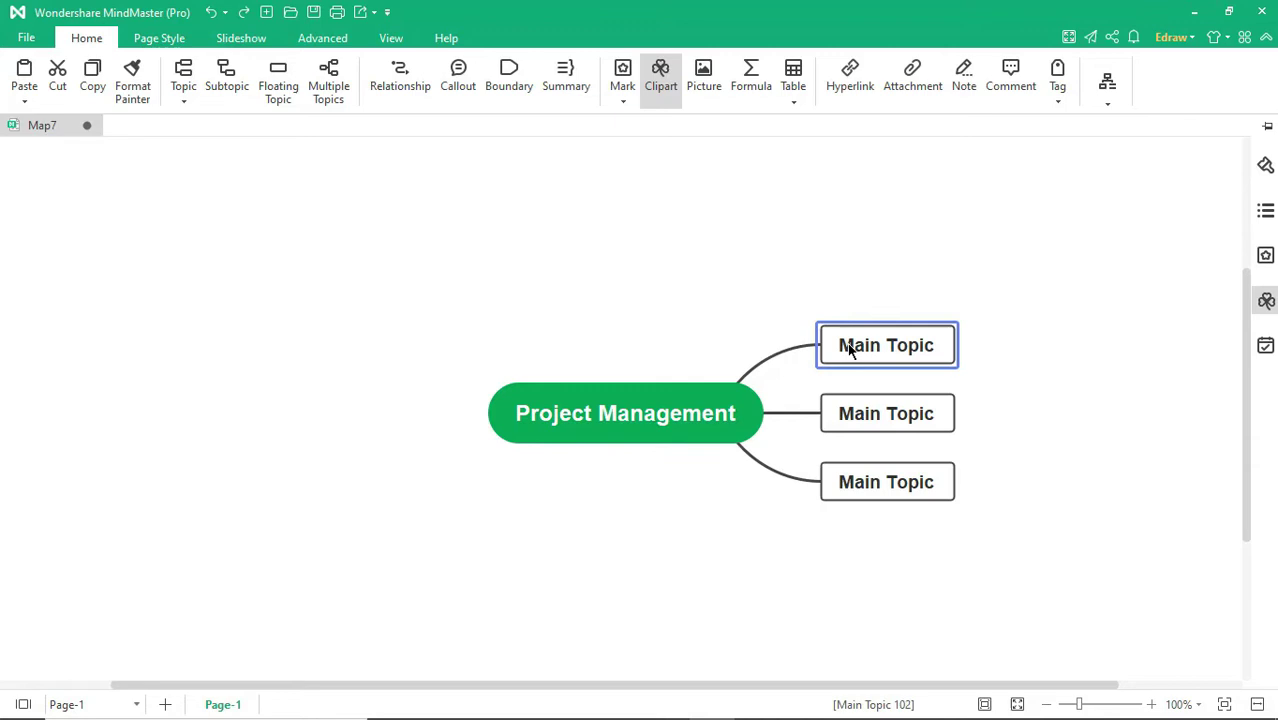
type("1. History")
left_click(868, 410)
type("2. P")
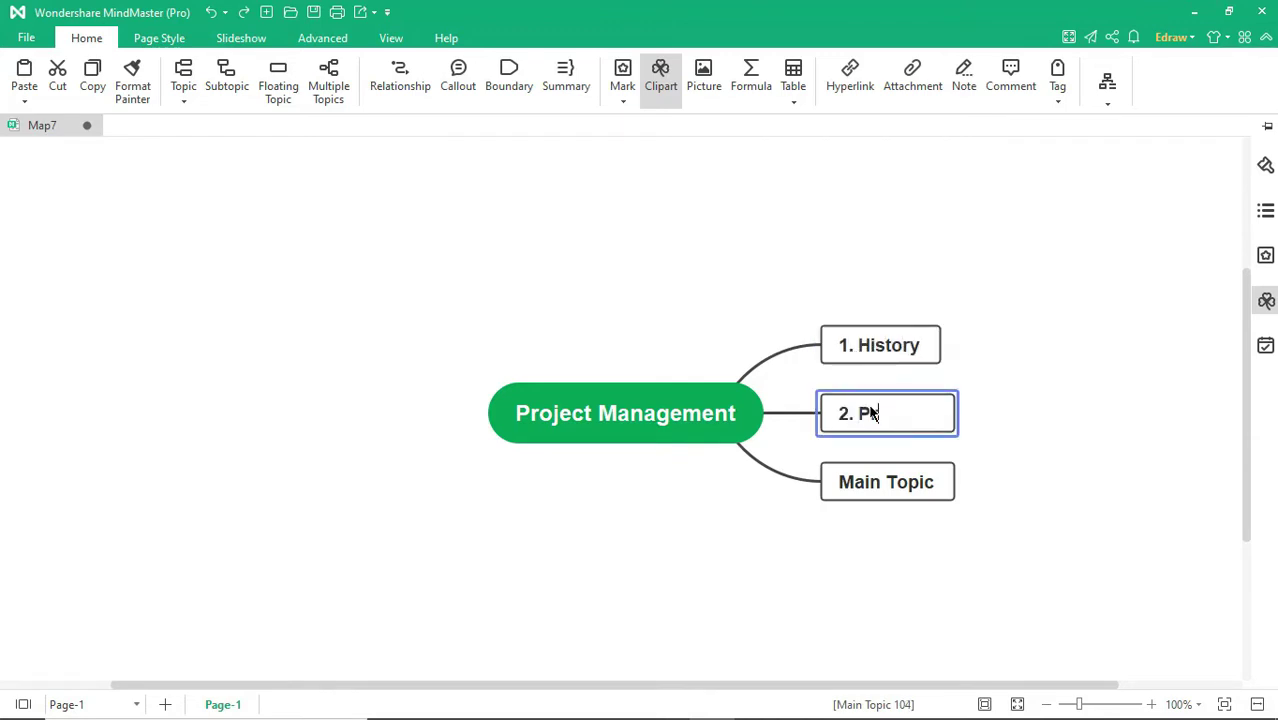
type("roject Members")
left_click(881, 481)
type("3.")
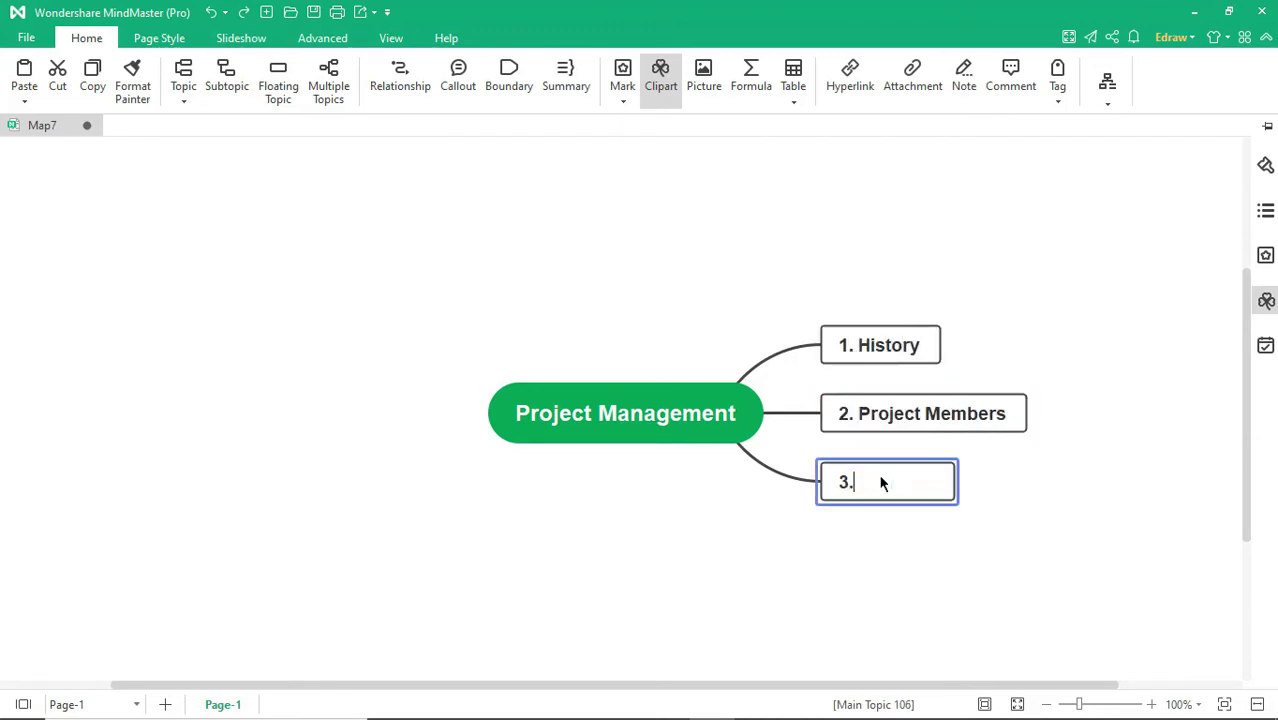
type(" Principles of the Project")
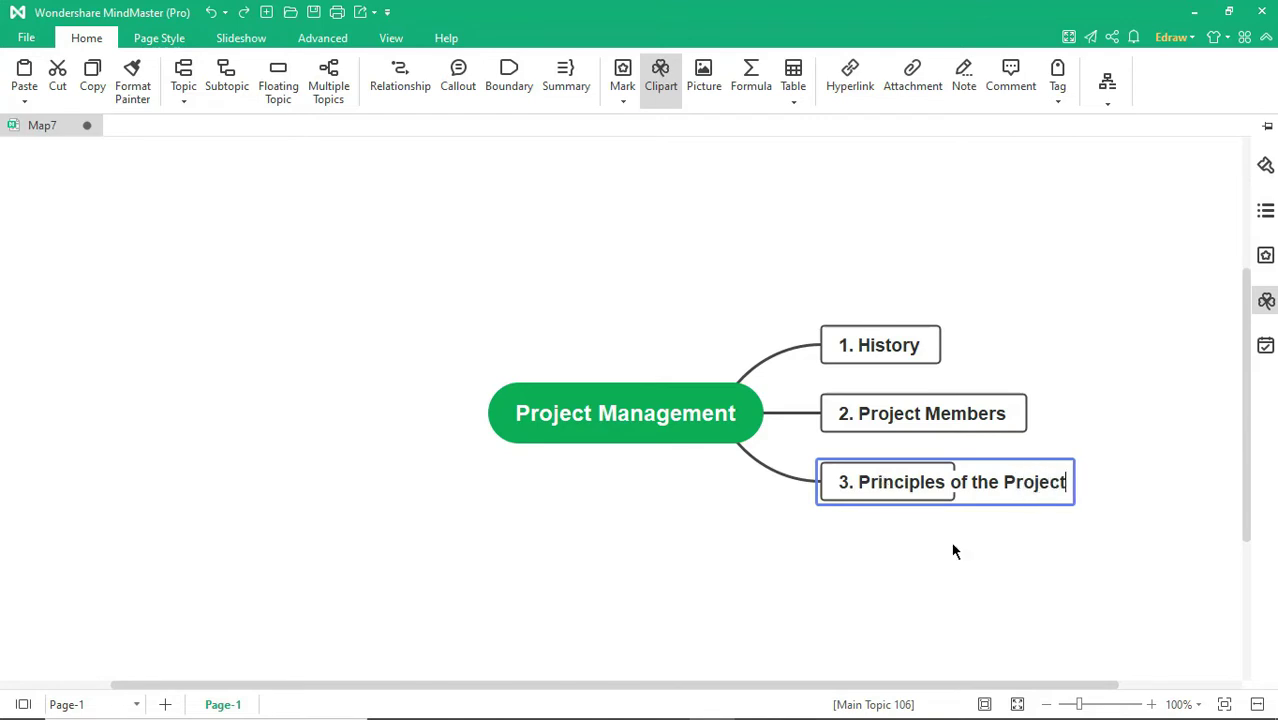
left_click(979, 570)
Add subtopics Professional and Environment under 1. History.
left_click(870, 345)
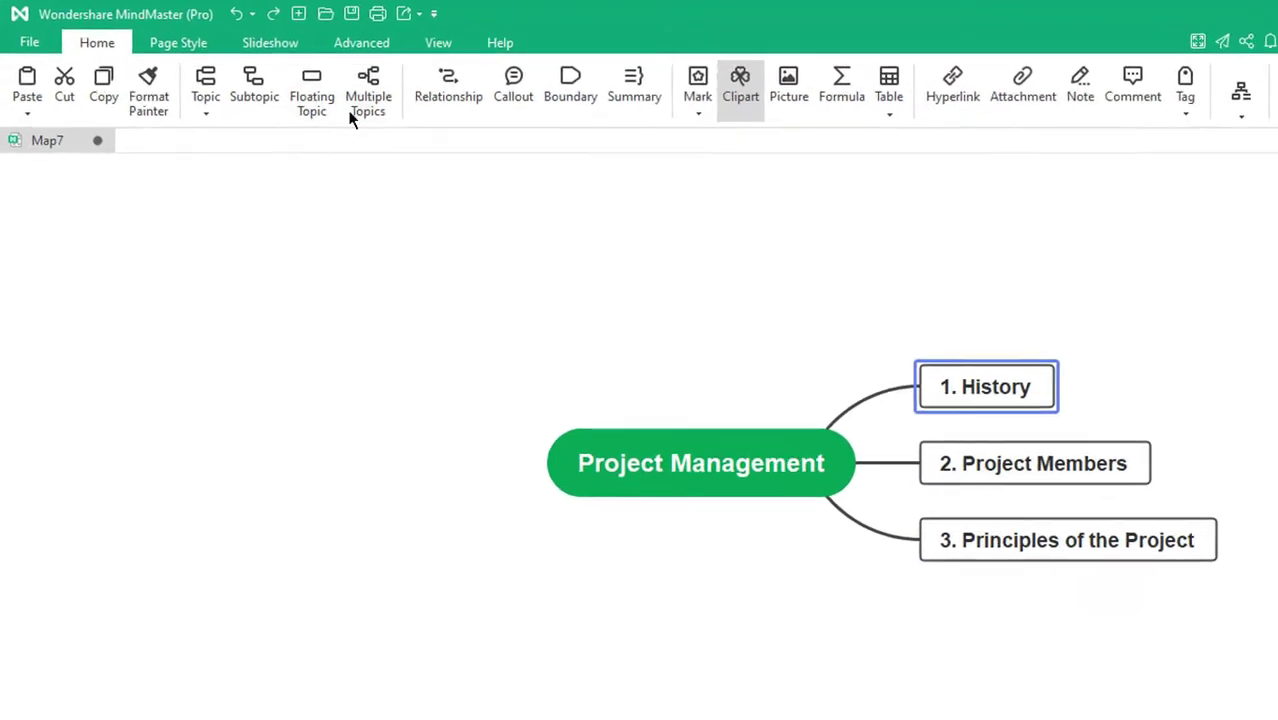
left_click(262, 86)
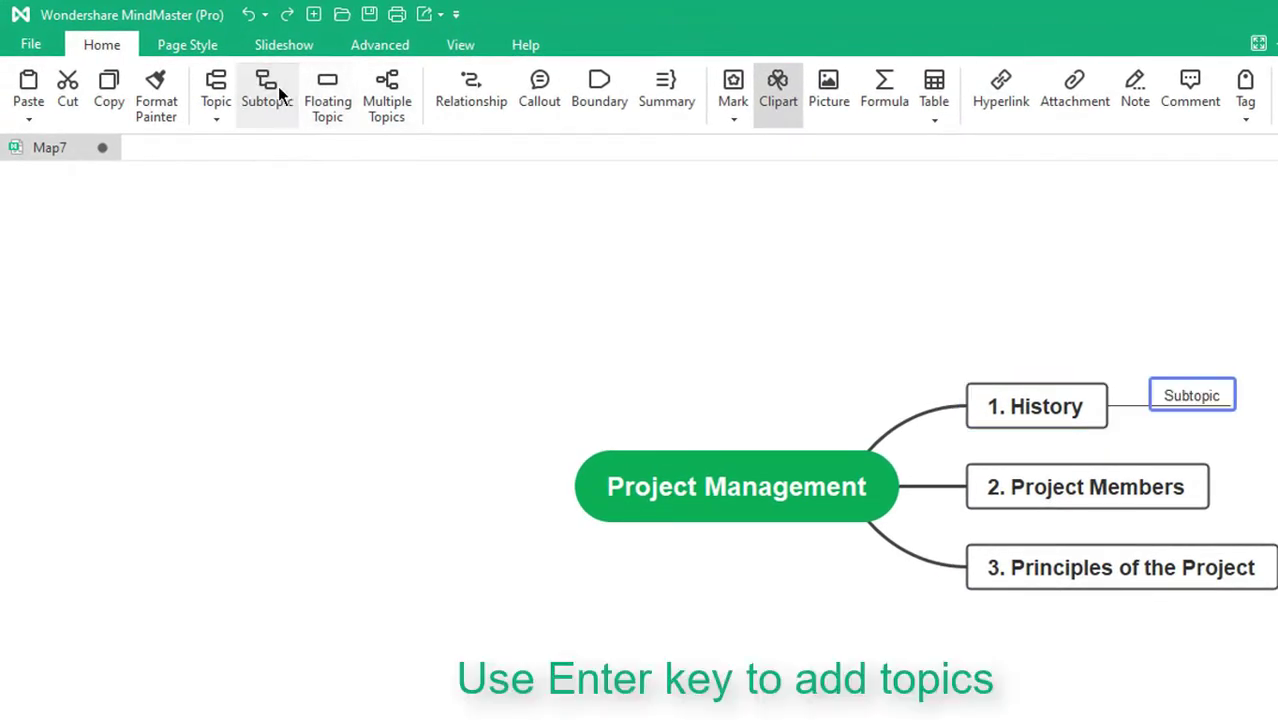
left_click(220, 92)
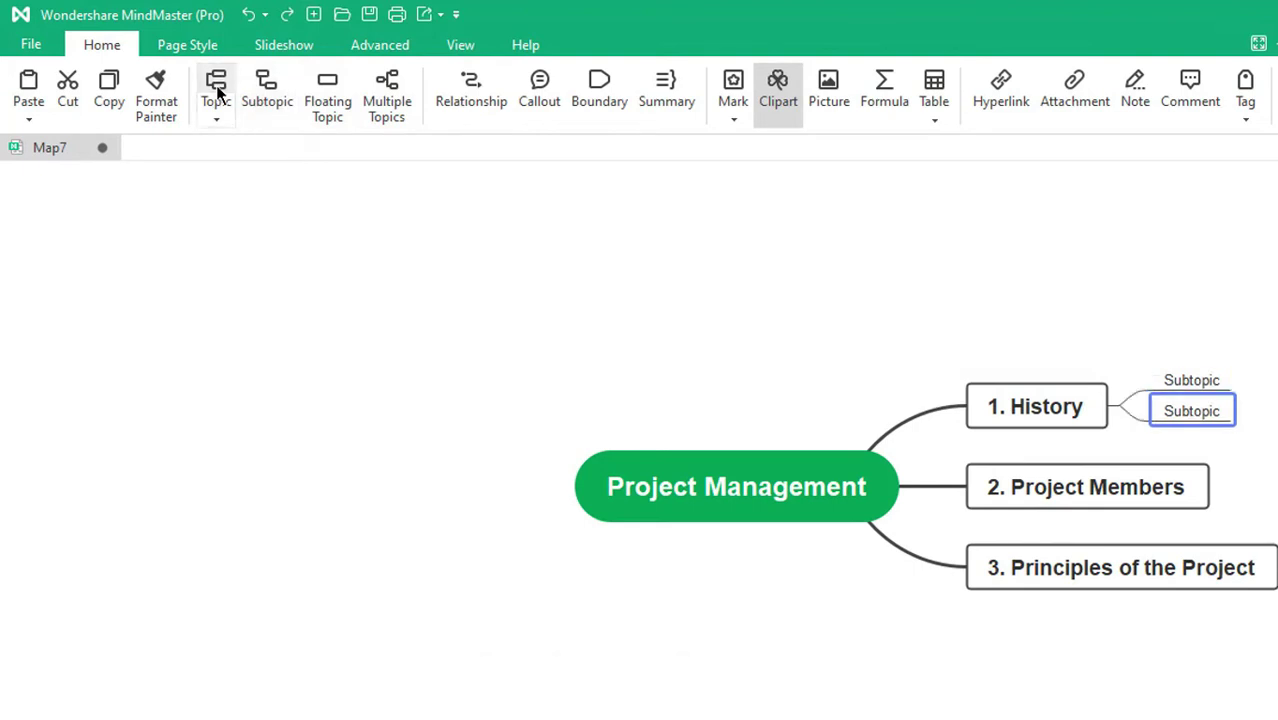
left_click(1191, 380)
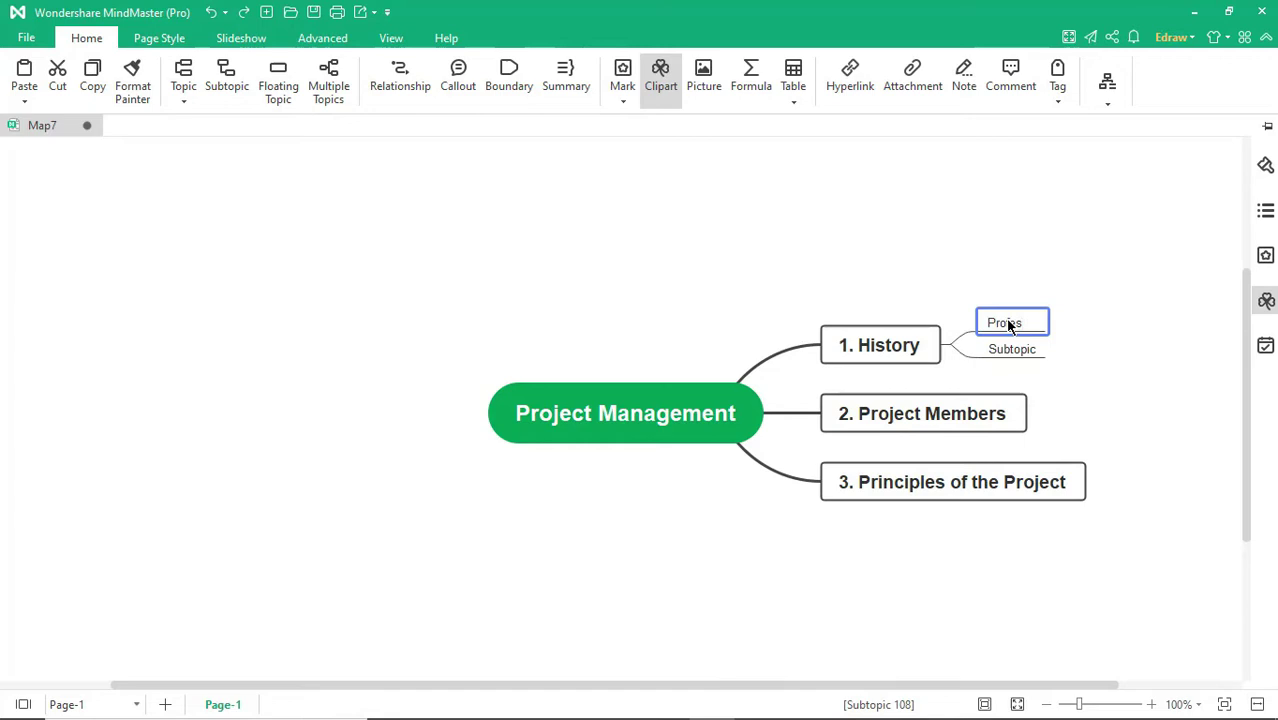
left_click(1022, 355)
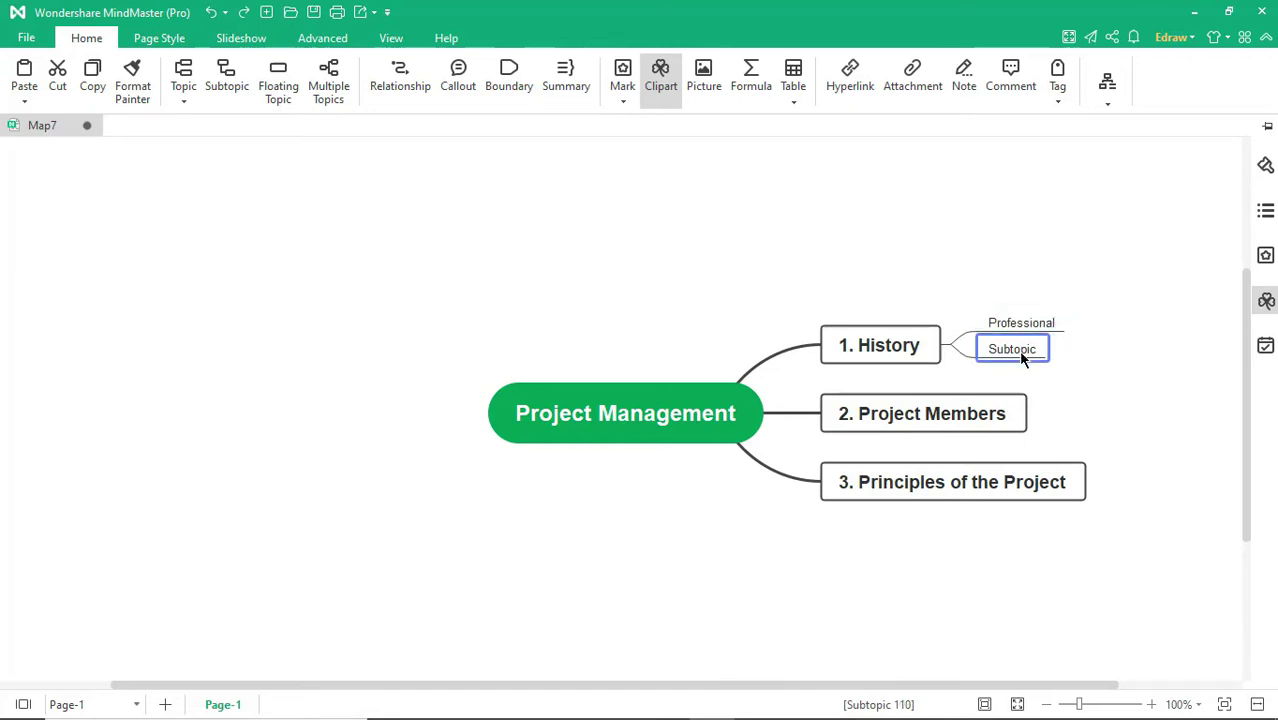
type("Environment")
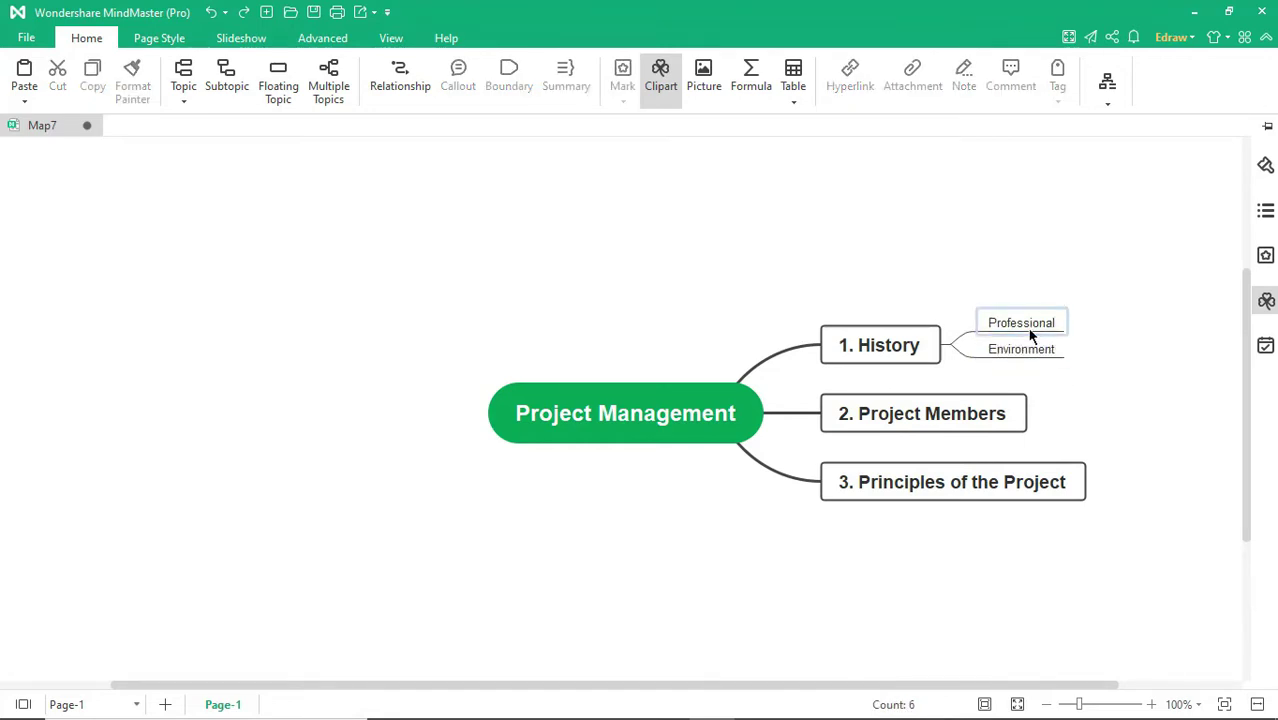
Add child nodes numbered 1 and 2 under Professional.
left_click(1030, 330)
left_click(203, 76)
left_click(183, 72)
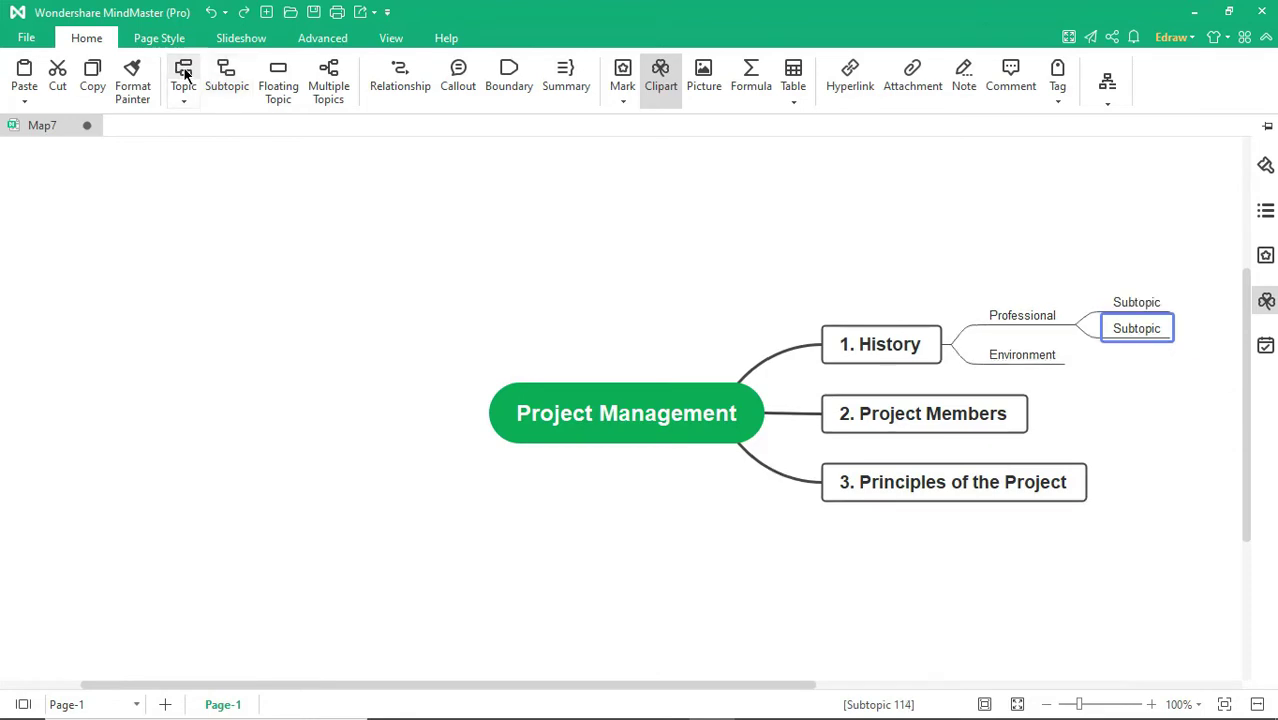
left_click(1137, 303)
type("1")
left_click(1136, 330)
type("2")
left_click(1040, 355)
Add child nodes numbered 1 and 2 under Environment.
left_click(227, 76)
left_click(183, 72)
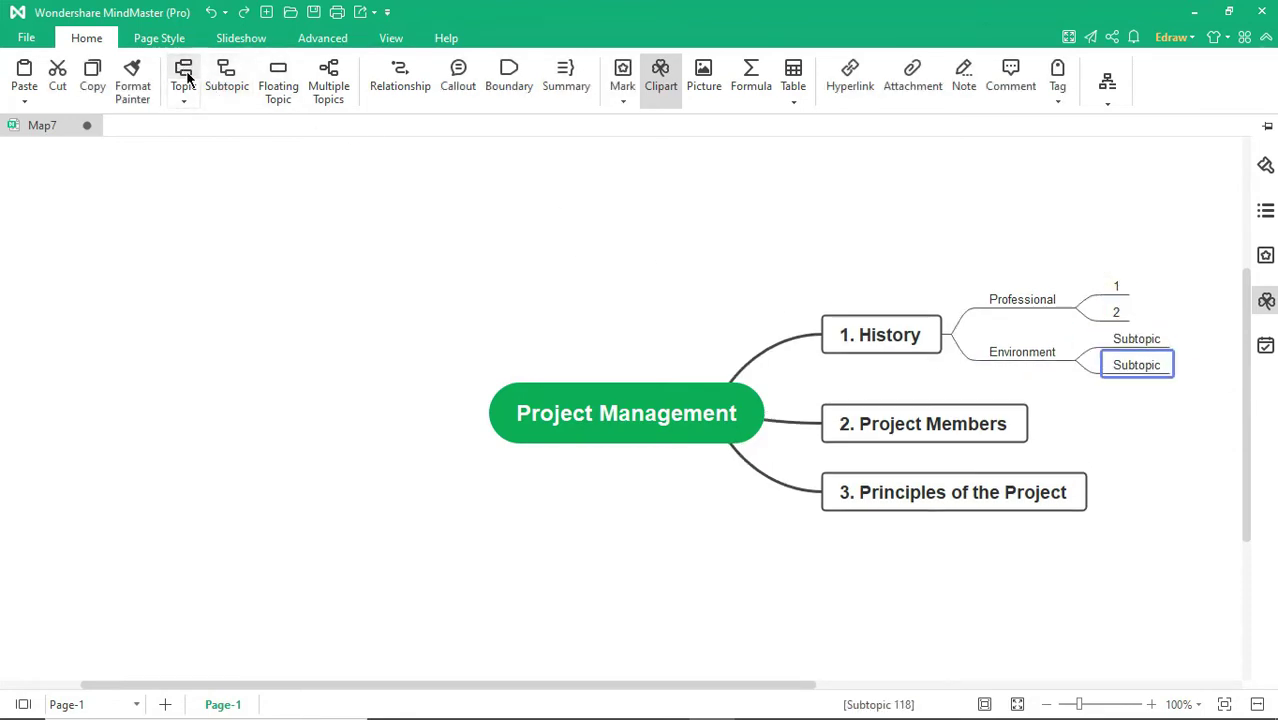
left_click(1148, 340)
left_click(1142, 364)
type("2")
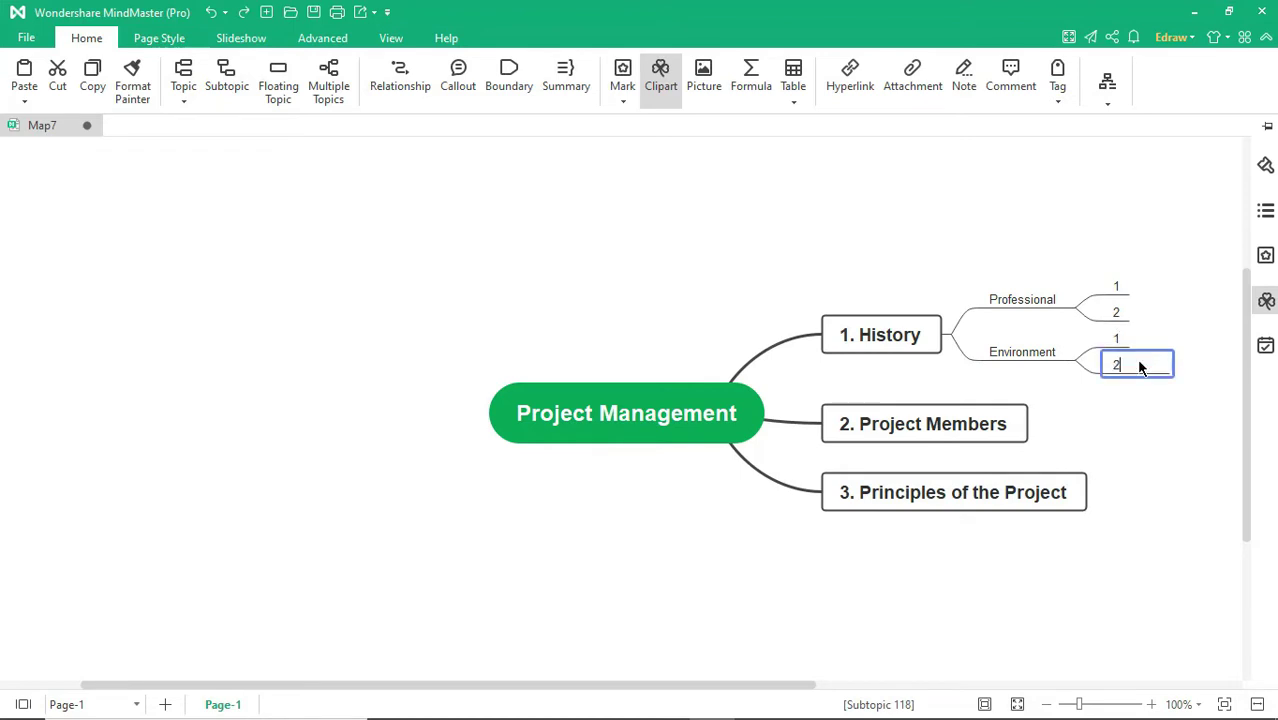
left_click(1135, 411)
Add six subtopics under 2. Project Members.
left_click(980, 428)
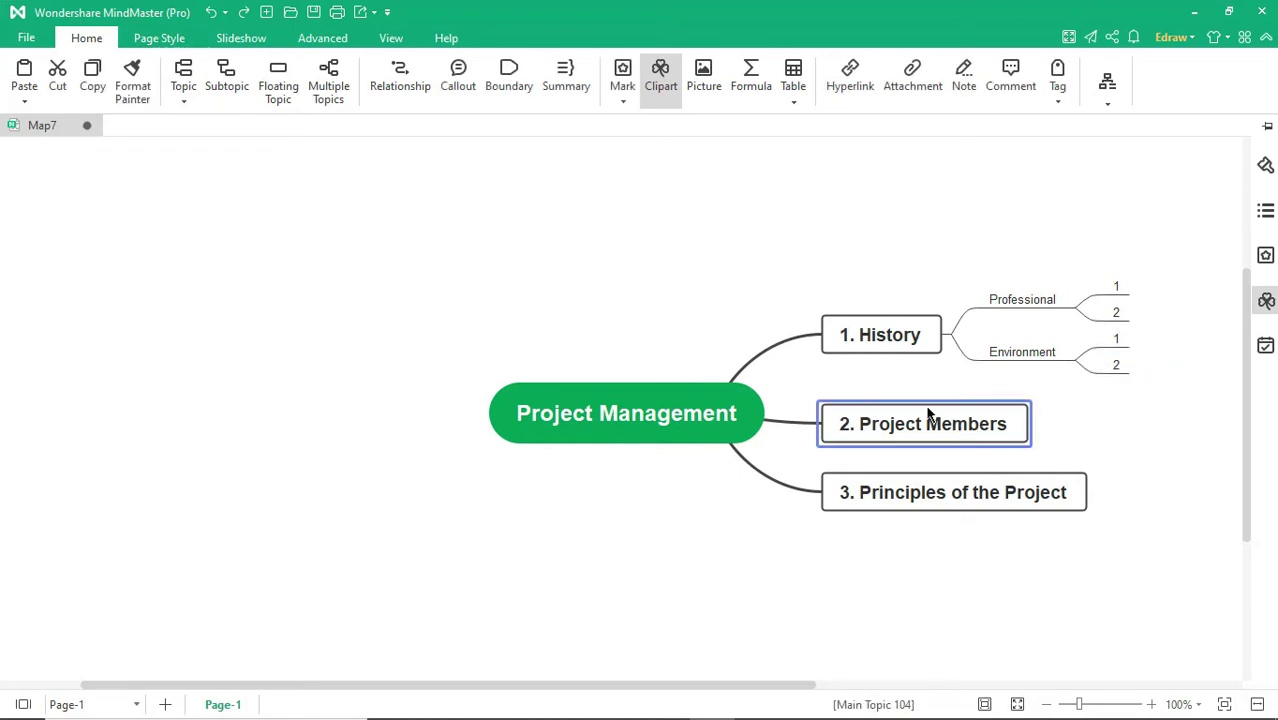
left_click(227, 78)
left_click(183, 76)
left_click(184, 76)
left_click(185, 76)
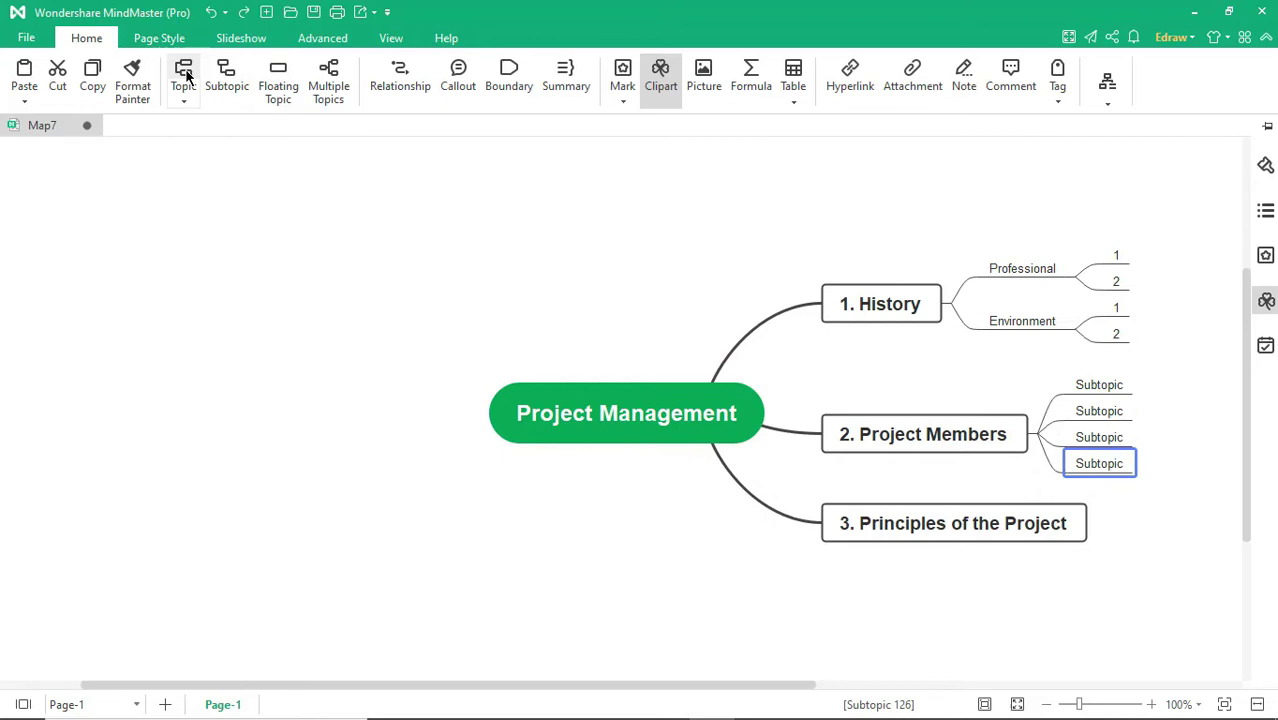
left_click(185, 76)
left_click(185, 76)
Name them Starting of Project, Initiating a Project, Leading Group, Executing group, Controlling a Stage, Closing a Project.
left_click(1095, 362)
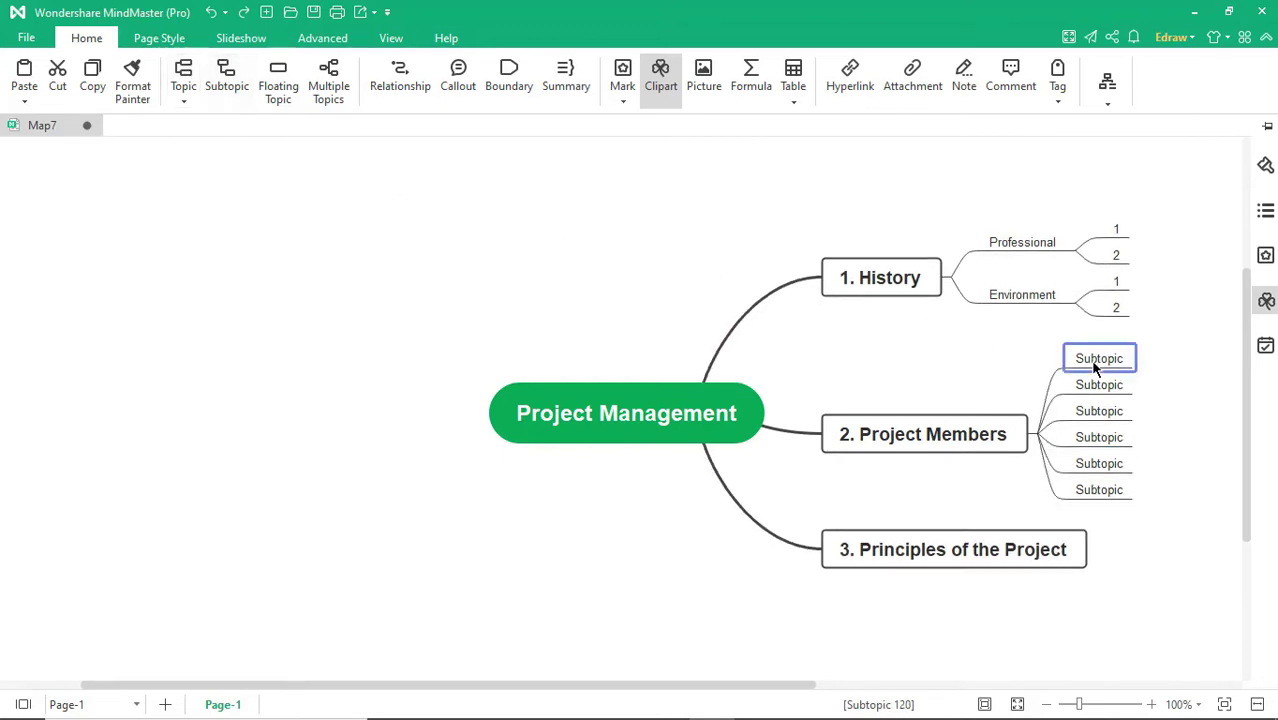
left_click(1082, 384)
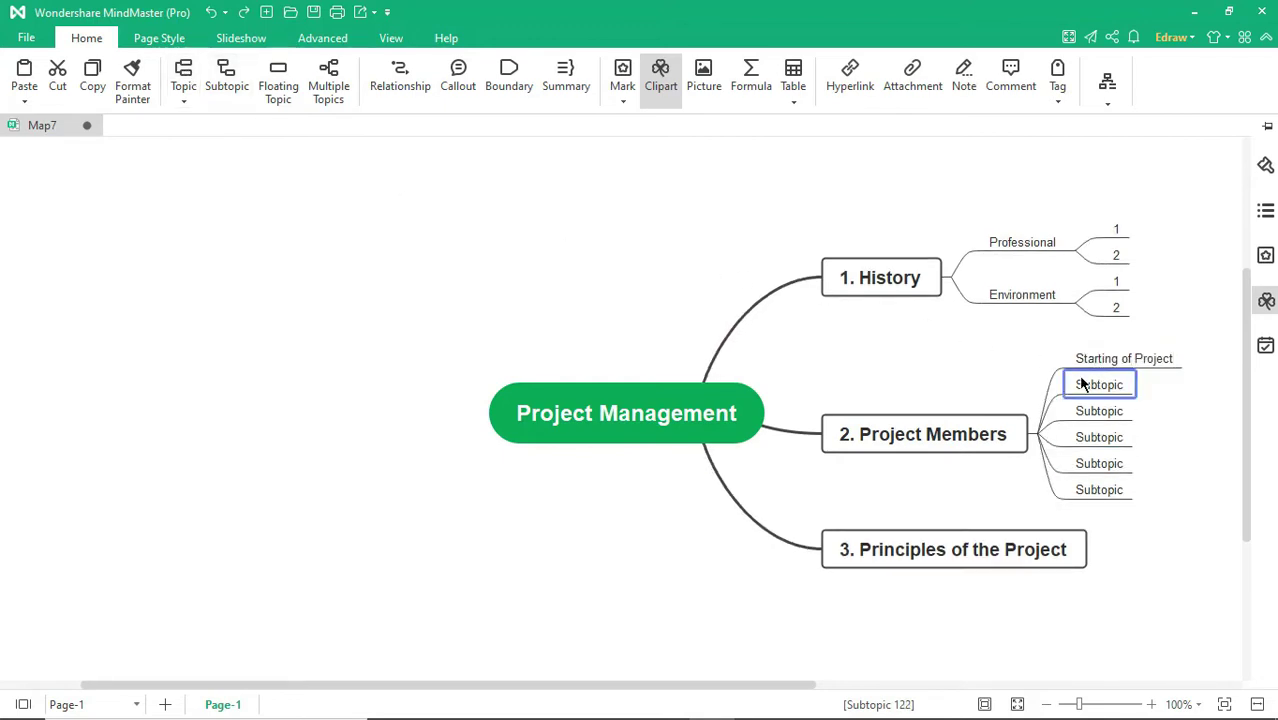
type("Initiating a Project")
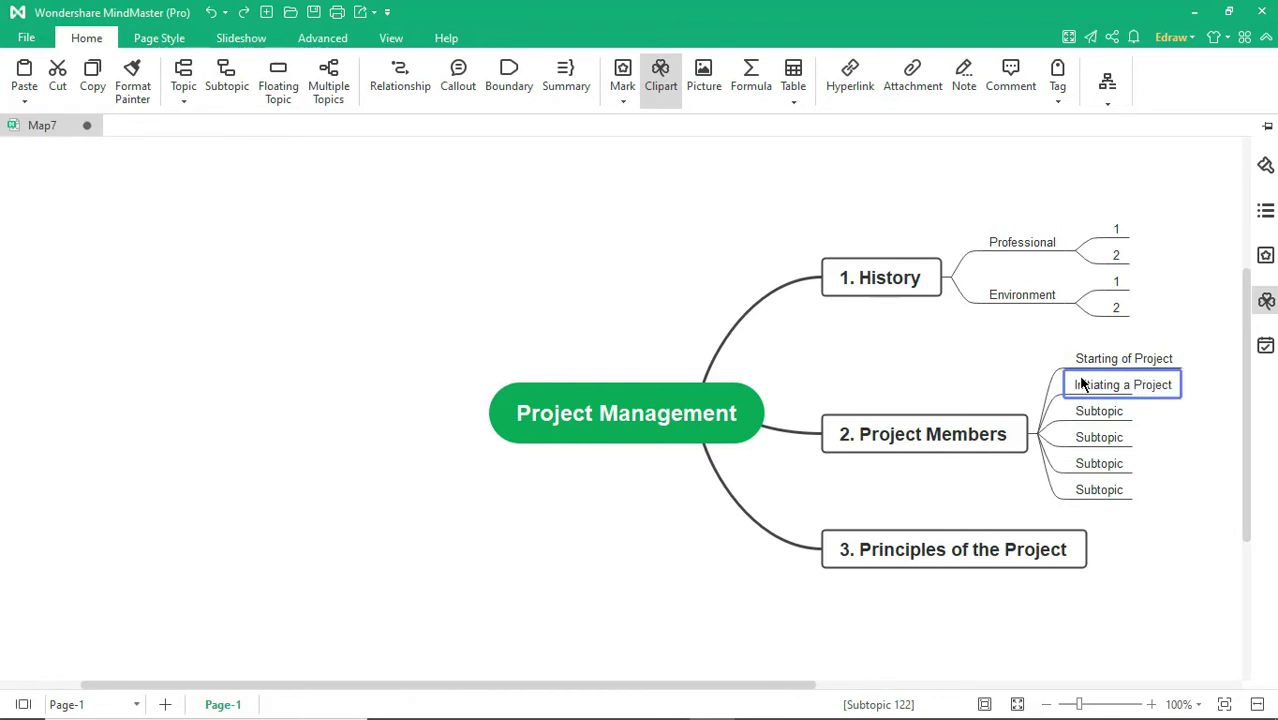
left_click(1098, 418)
type("Leading Group")
left_click(1108, 443)
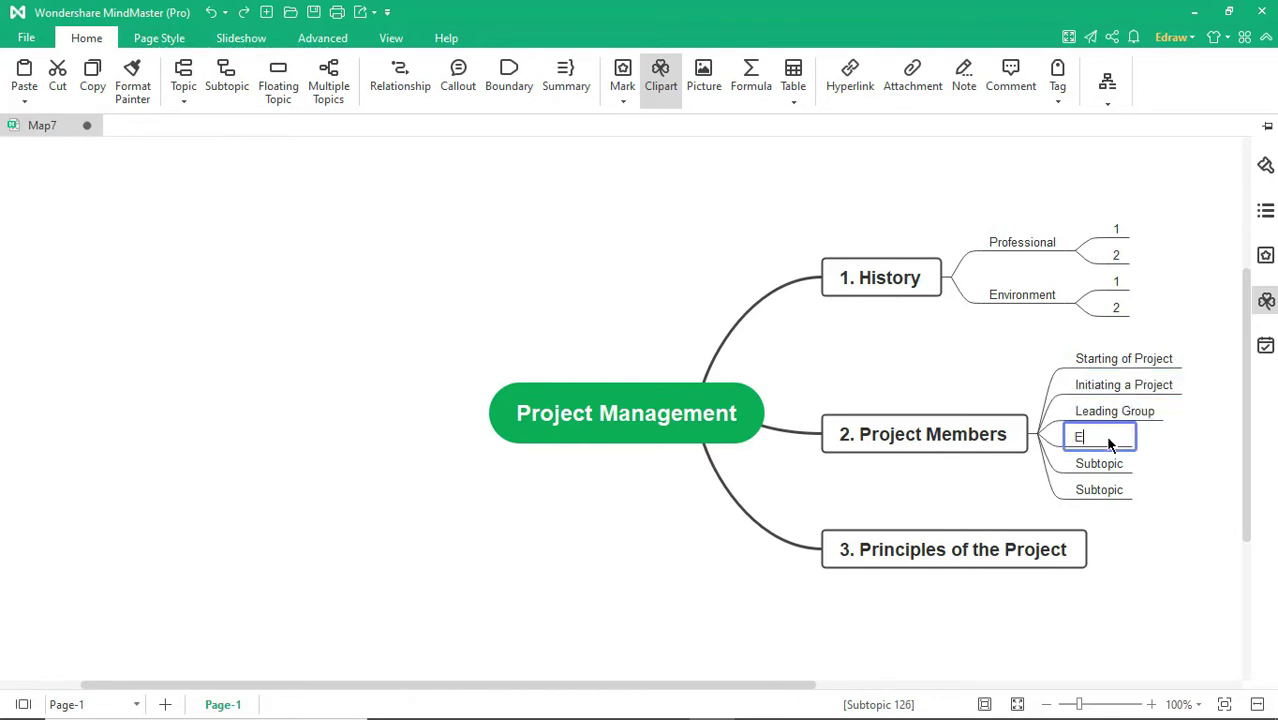
left_click(1108, 463)
type("Controlling a Stage")
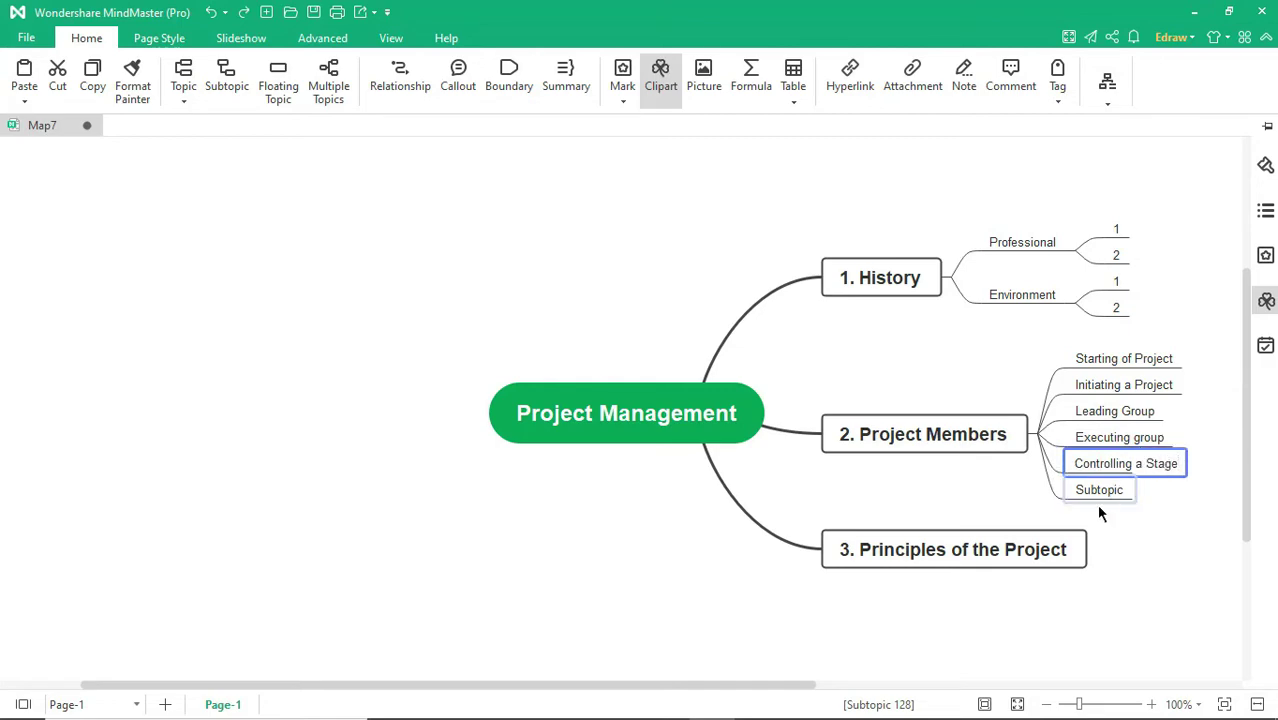
left_click(1098, 490)
type("Closing a Project")
left_click(1124, 360)
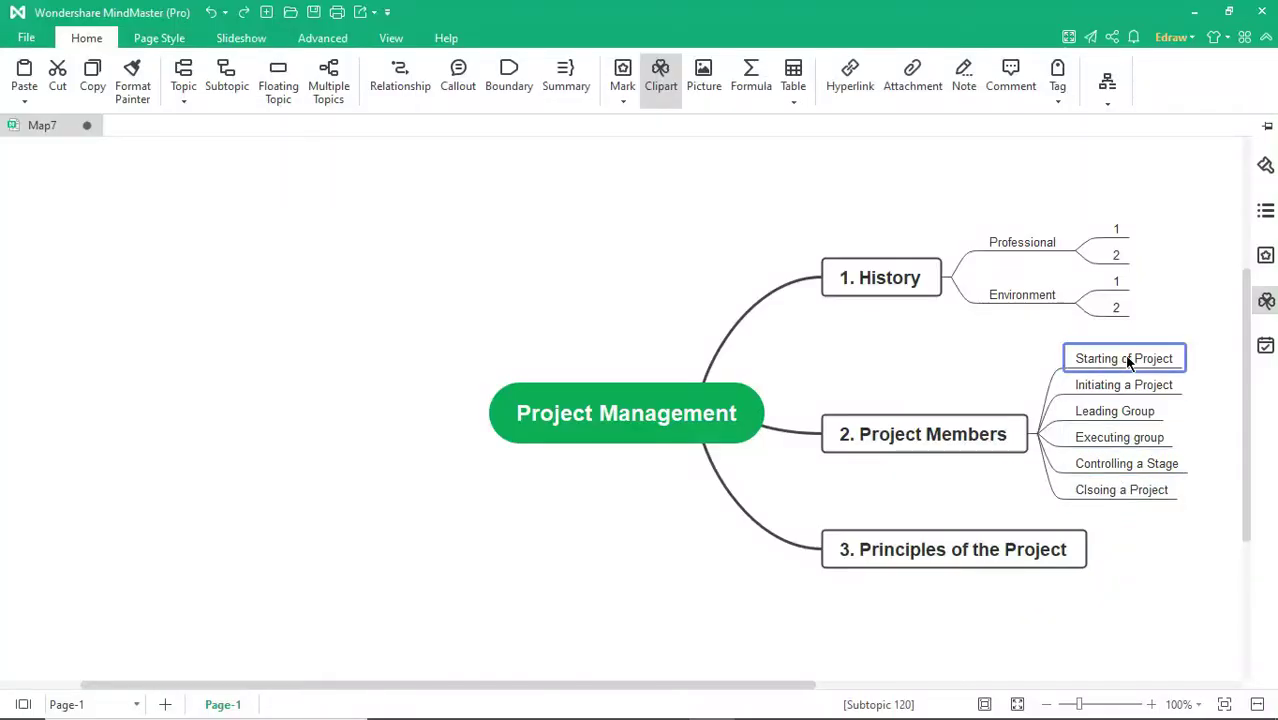
Give Starting of Project and Initiating a Project each two subtopics named 1 and 2.
left_click(227, 76)
left_click(183, 72)
left_click(1143, 349)
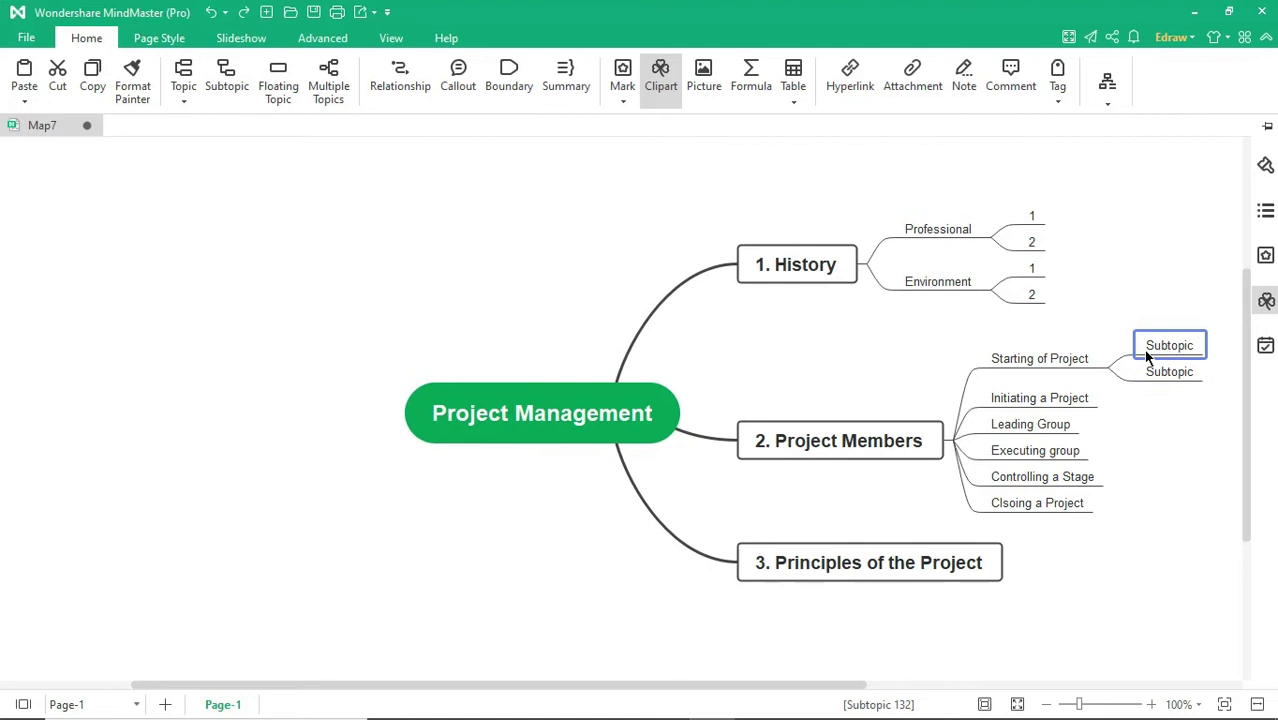
type("1")
left_click(1151, 370)
type("2")
left_click(1040, 398)
left_click(227, 76)
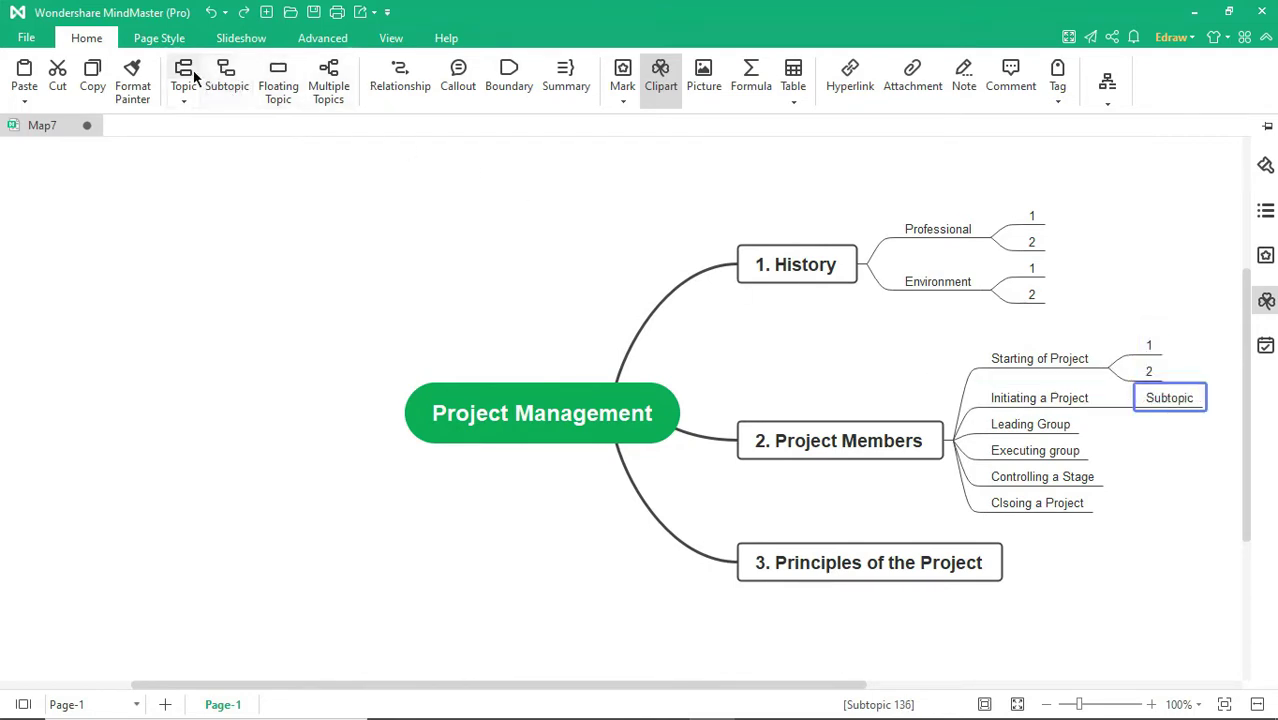
left_click(186, 75)
left_click(1160, 380)
type("1")
left_click(1157, 412)
type("2")
Add subtopics 1 and 2 under Leading Group and two under Executing group, naming its second 2.
left_click(1060, 437)
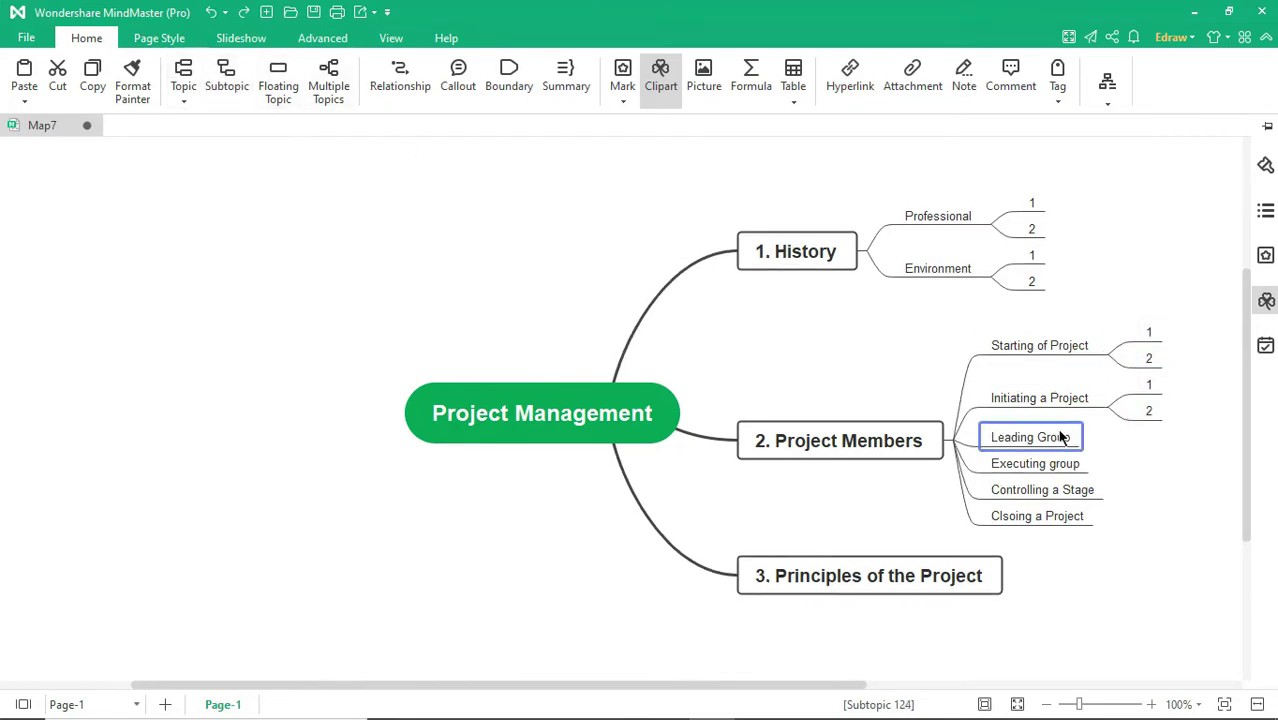
left_click(227, 76)
left_click(185, 75)
left_click(1146, 426)
type("1")
left_click(1146, 450)
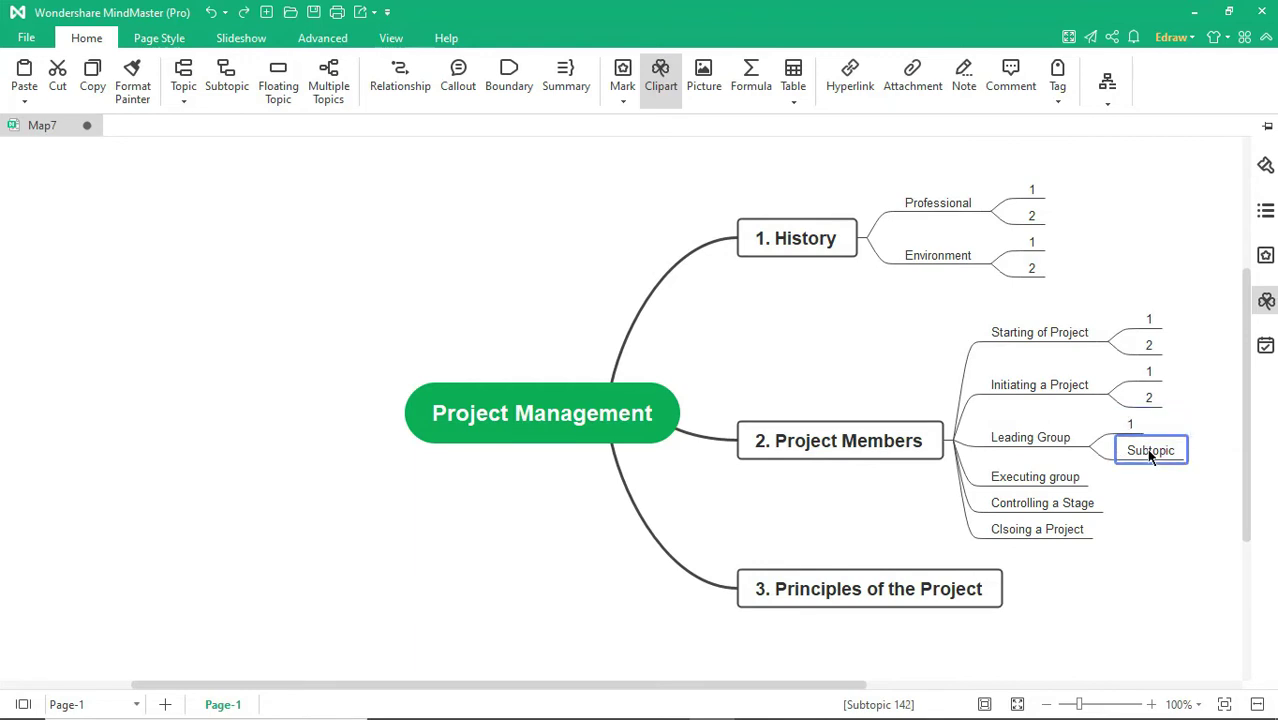
type("2")
left_click(1040, 477)
left_click(227, 76)
left_click(186, 75)
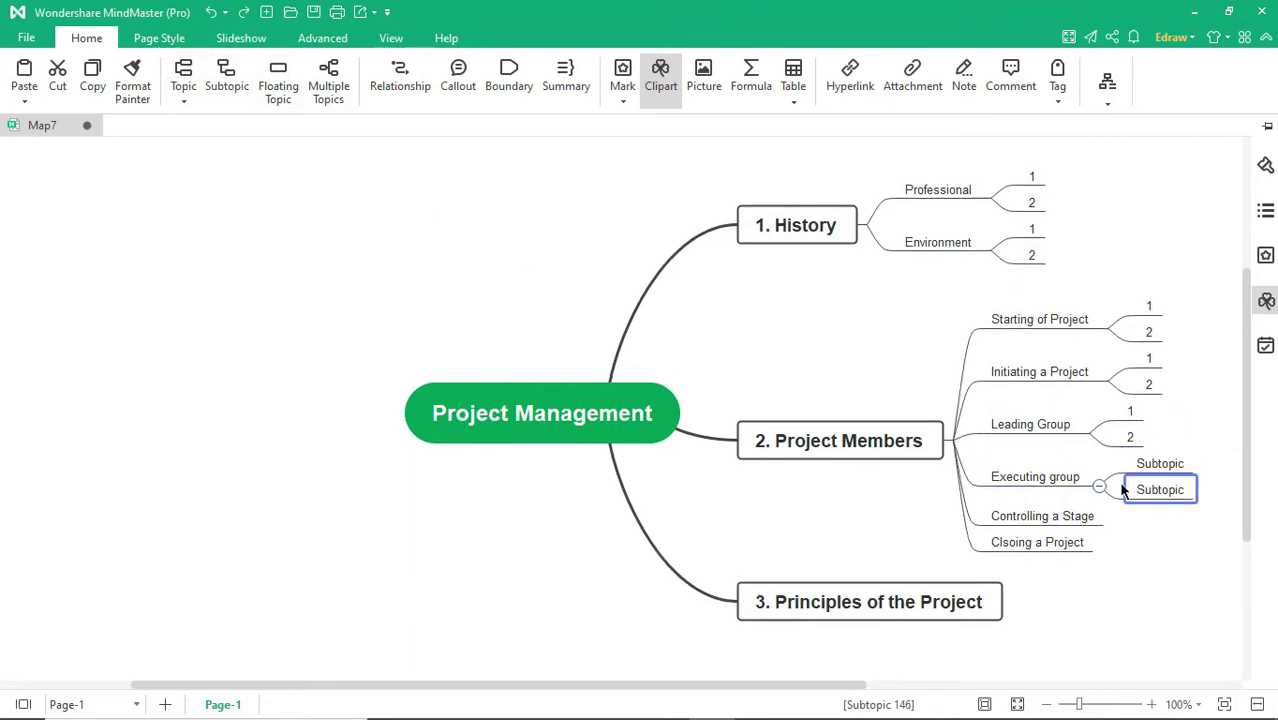
left_click(1160, 489)
type("2")
Add subtopics 1 and 2 under Controlling a Stage and subtopic 1 under Clsoing a Project.
left_click(1042, 516)
left_click(227, 76)
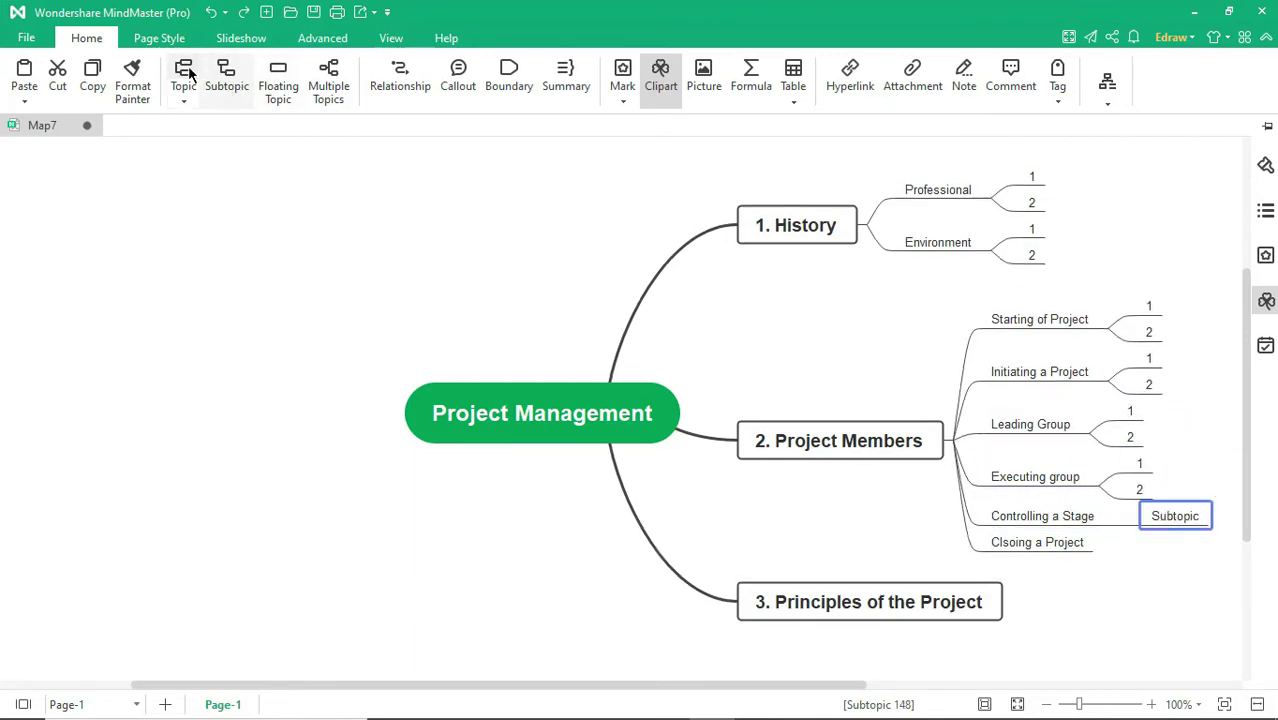
left_click(185, 75)
left_click(1175, 503)
type("1")
left_click(1175, 530)
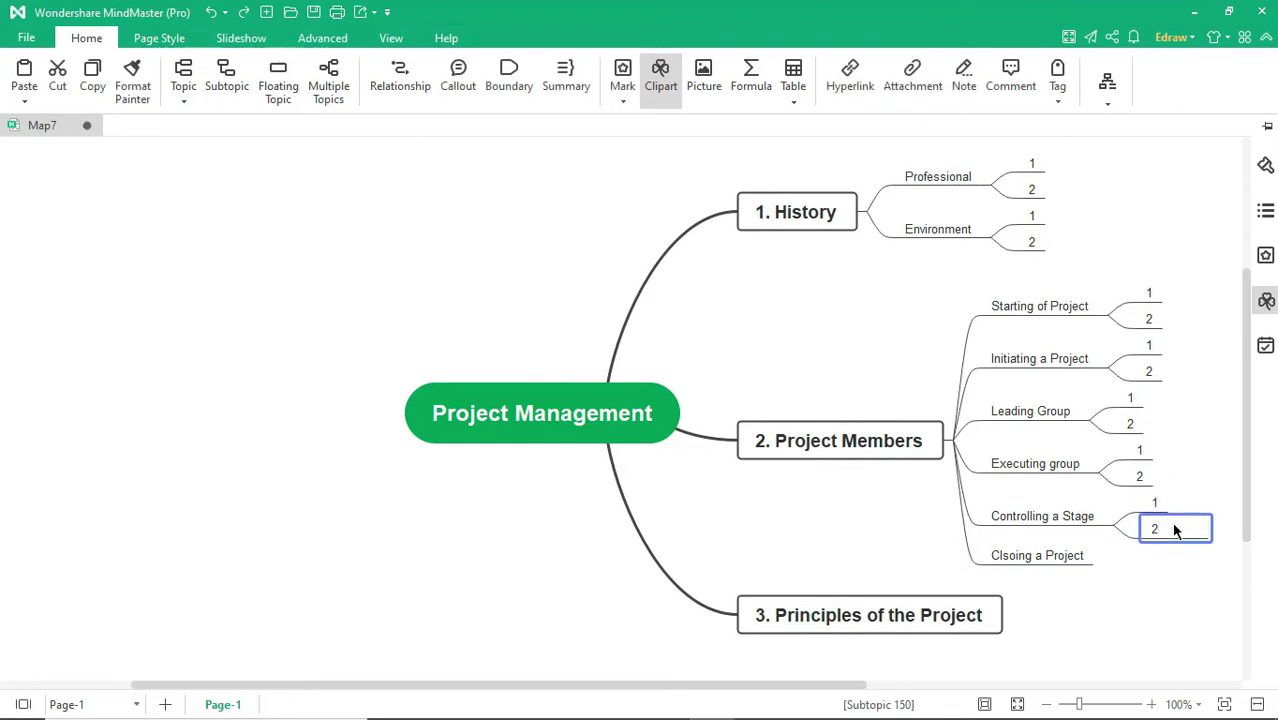
type("2")
left_click(1037, 555)
left_click(227, 76)
type("1")
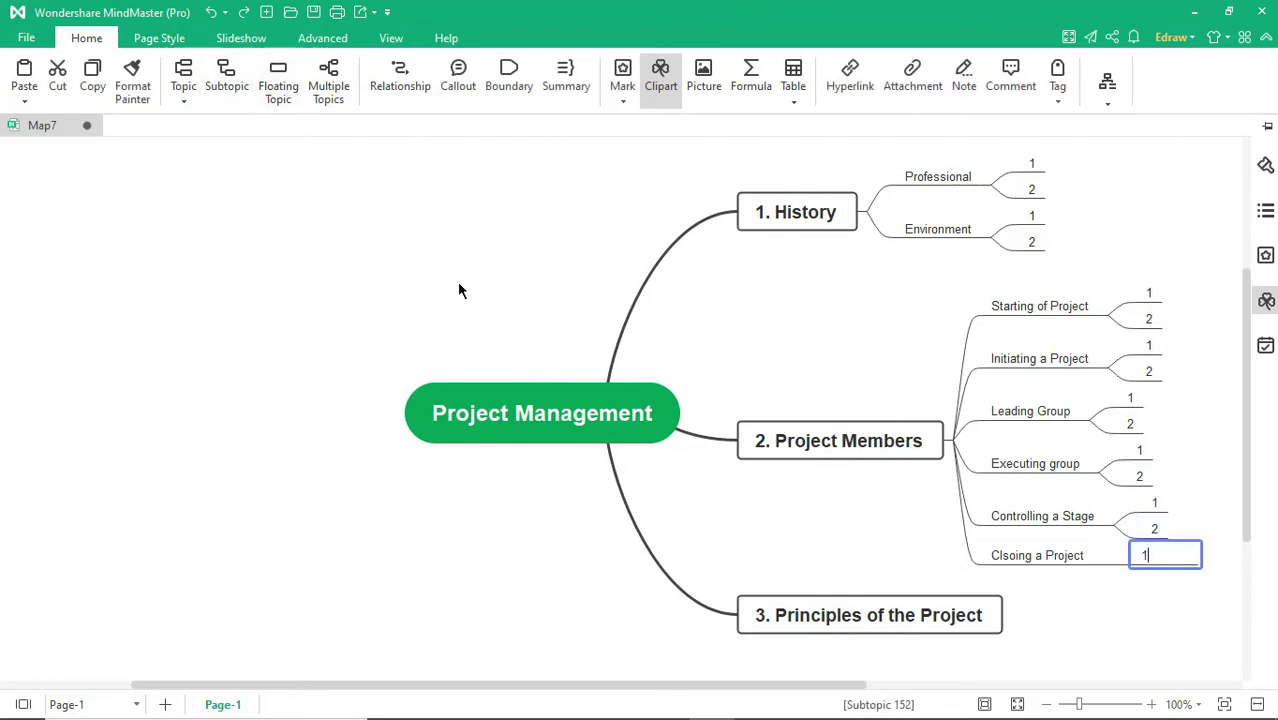
left_click(872, 626)
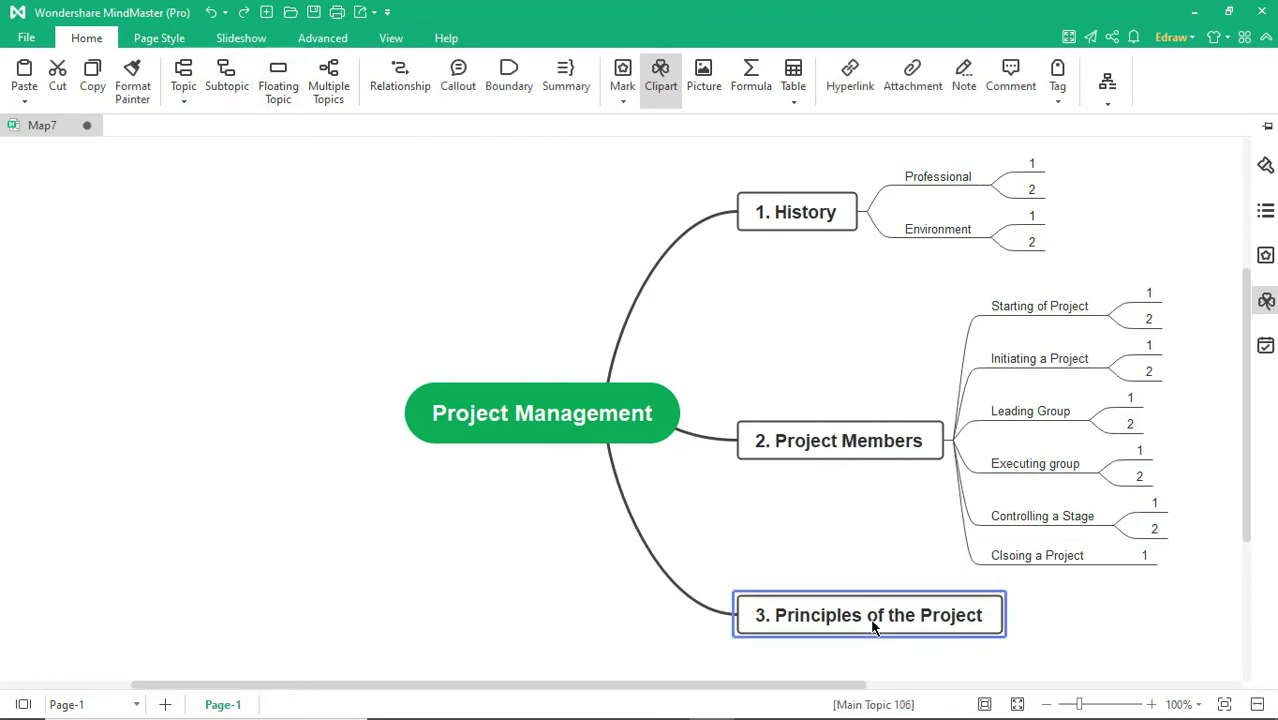
Add Business Fair, Learn from Experience and Define Roles & Responsibilities under 3. Principles of the Project.
left_click(227, 76)
left_click(183, 76)
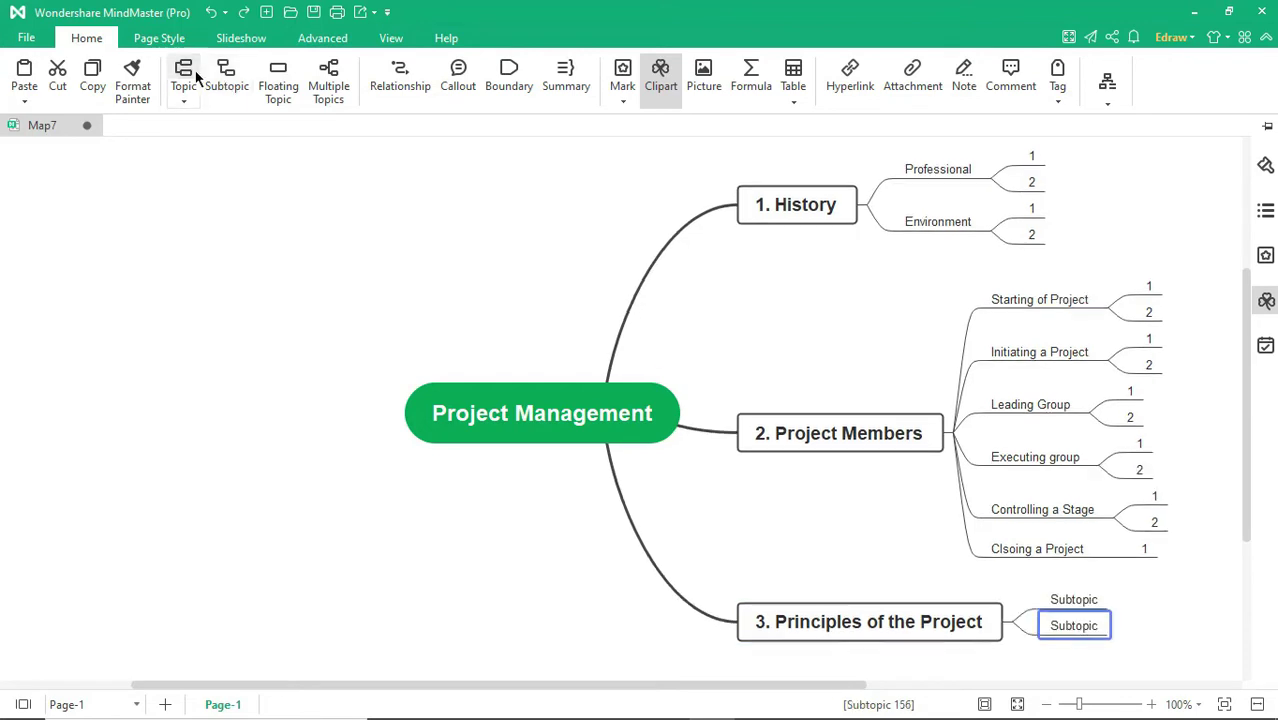
left_click(183, 76)
left_click(1062, 577)
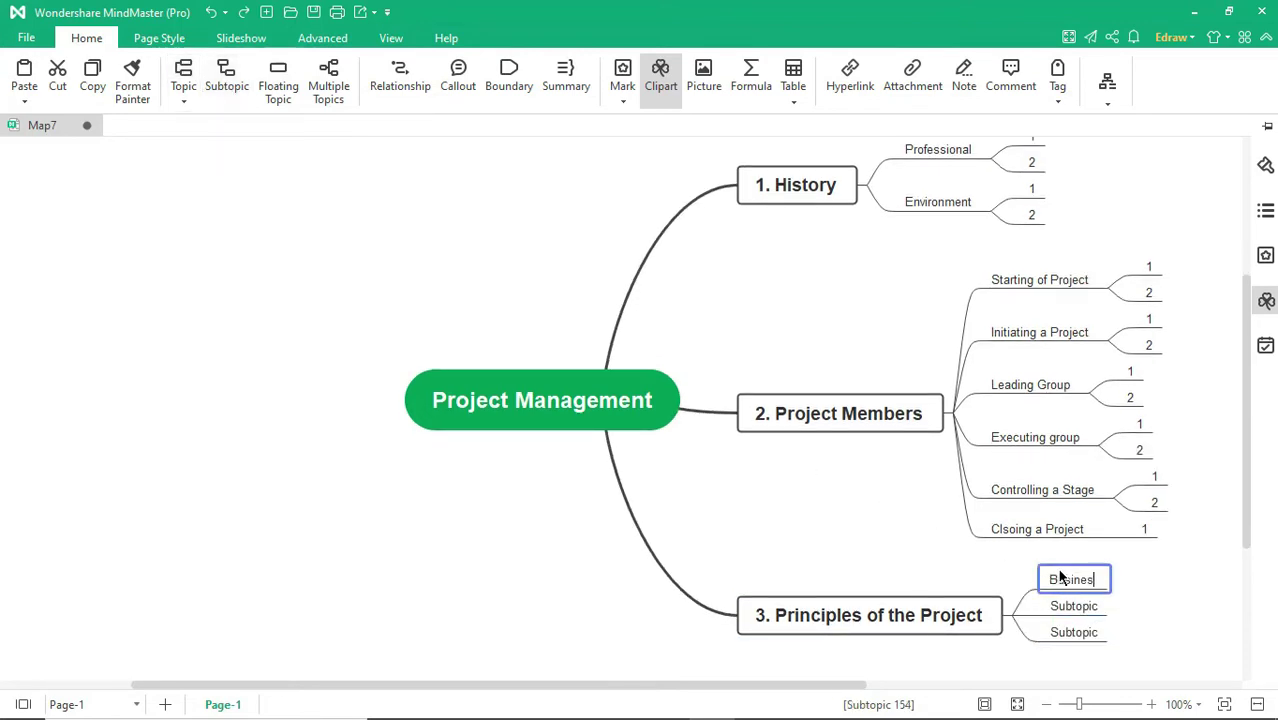
type("Business Fair")
left_click(1073, 607)
type("Learn from")
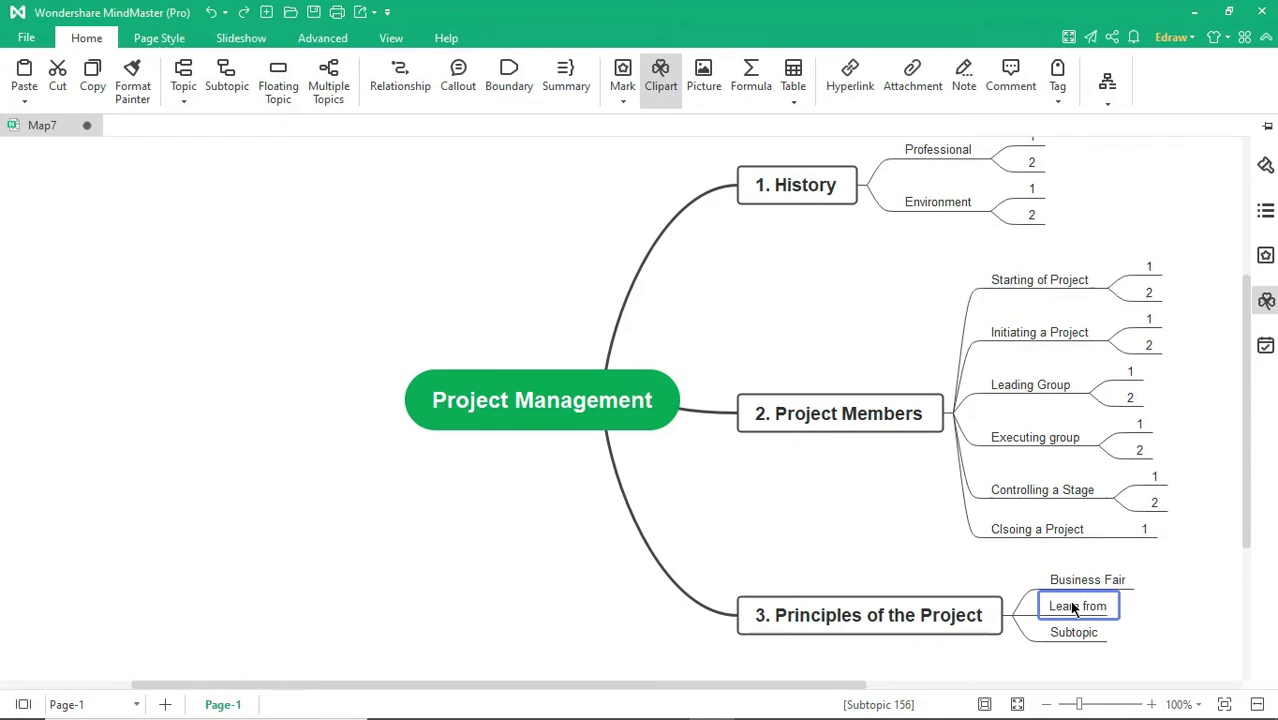
type(" Experience")
left_click(1074, 633)
type("Define R")
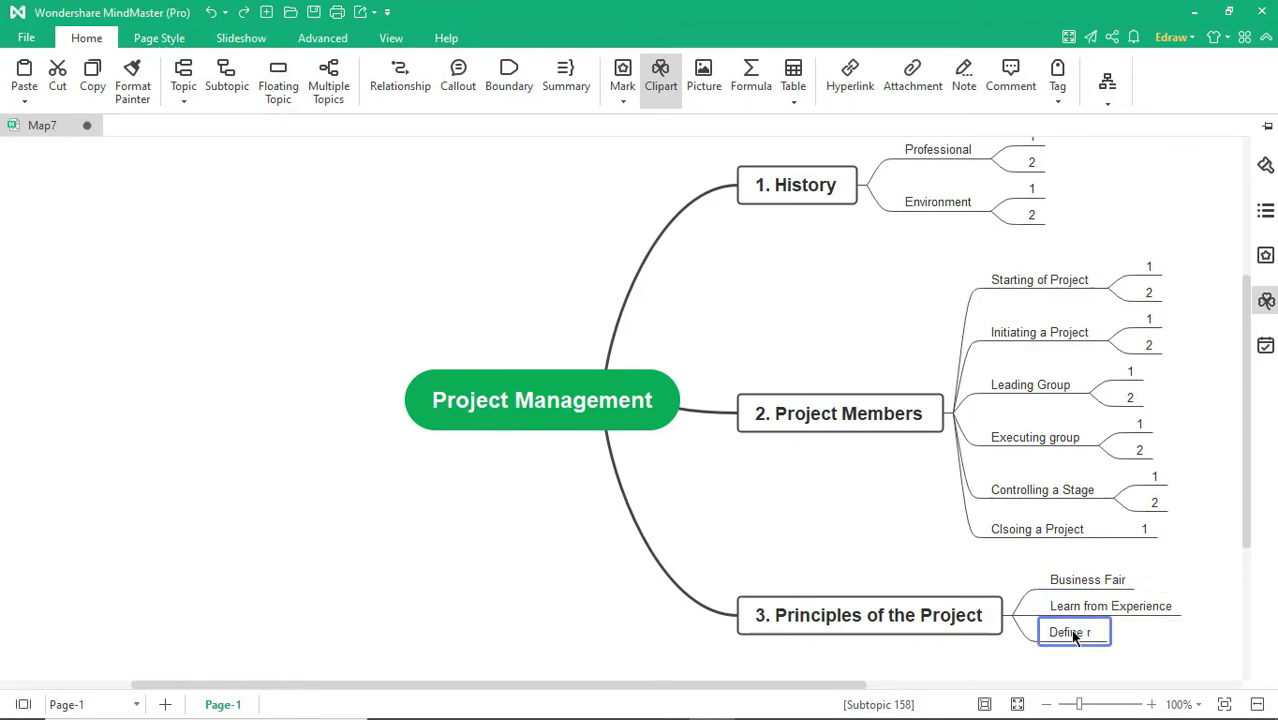
type("oles & Responsibilities")
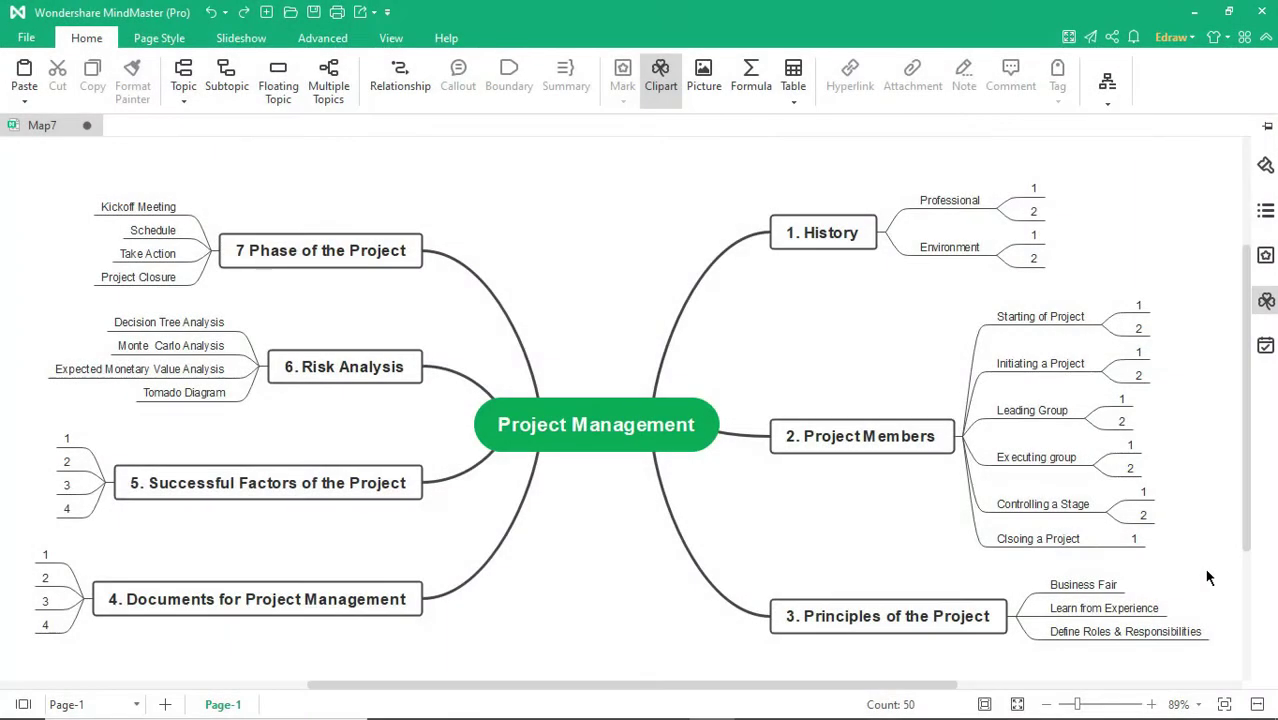
Give the central Project Management topic's main branches a squared connection style.
left_click(650, 430)
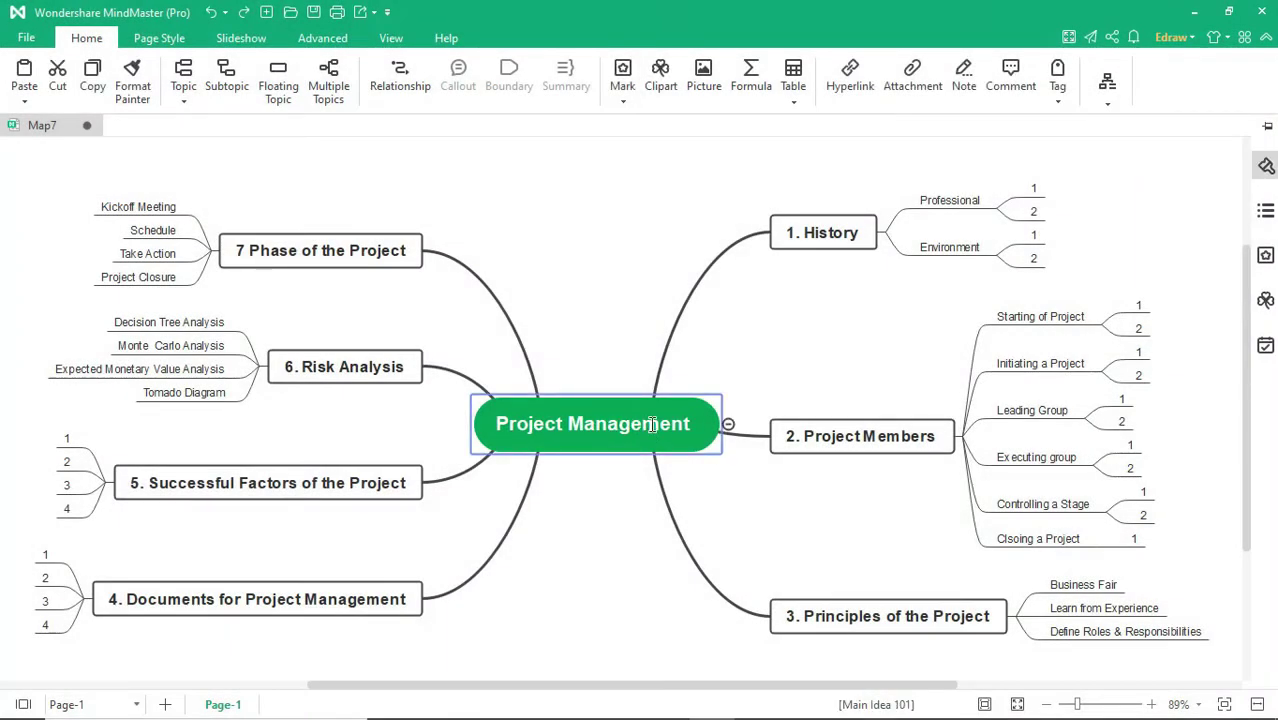
left_click(1268, 128)
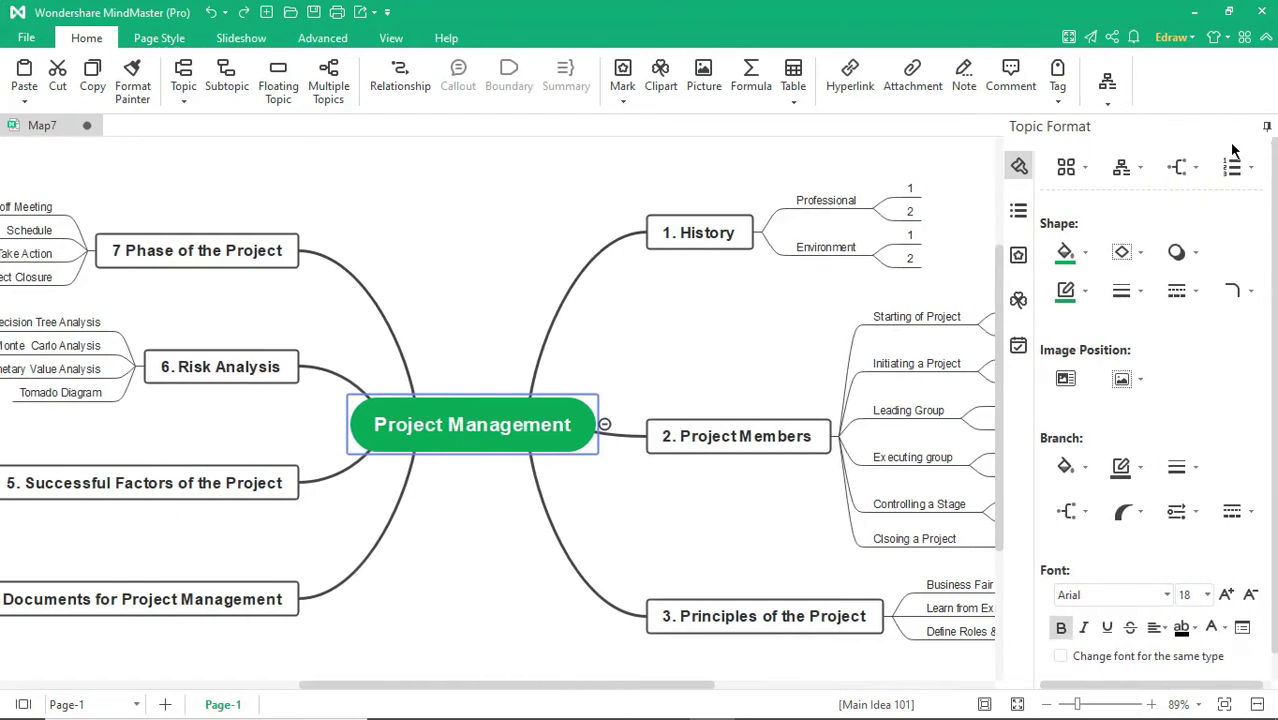
left_click(1079, 513)
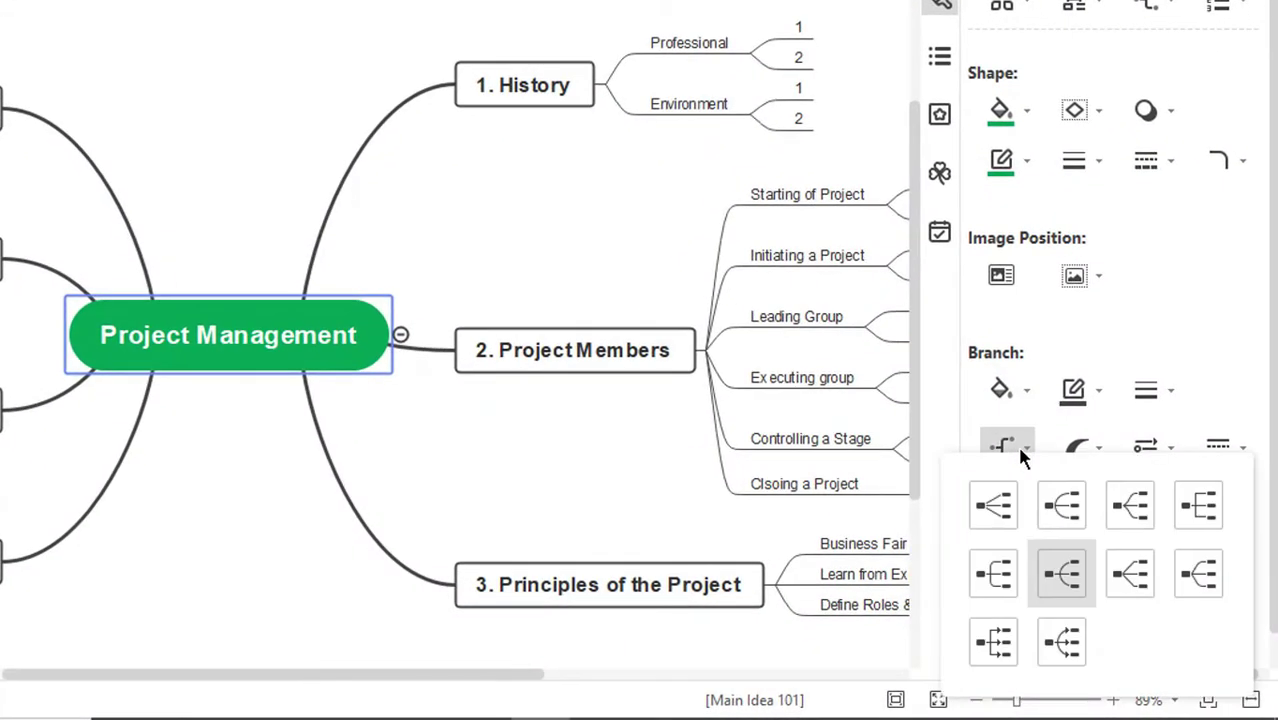
left_click(993, 575)
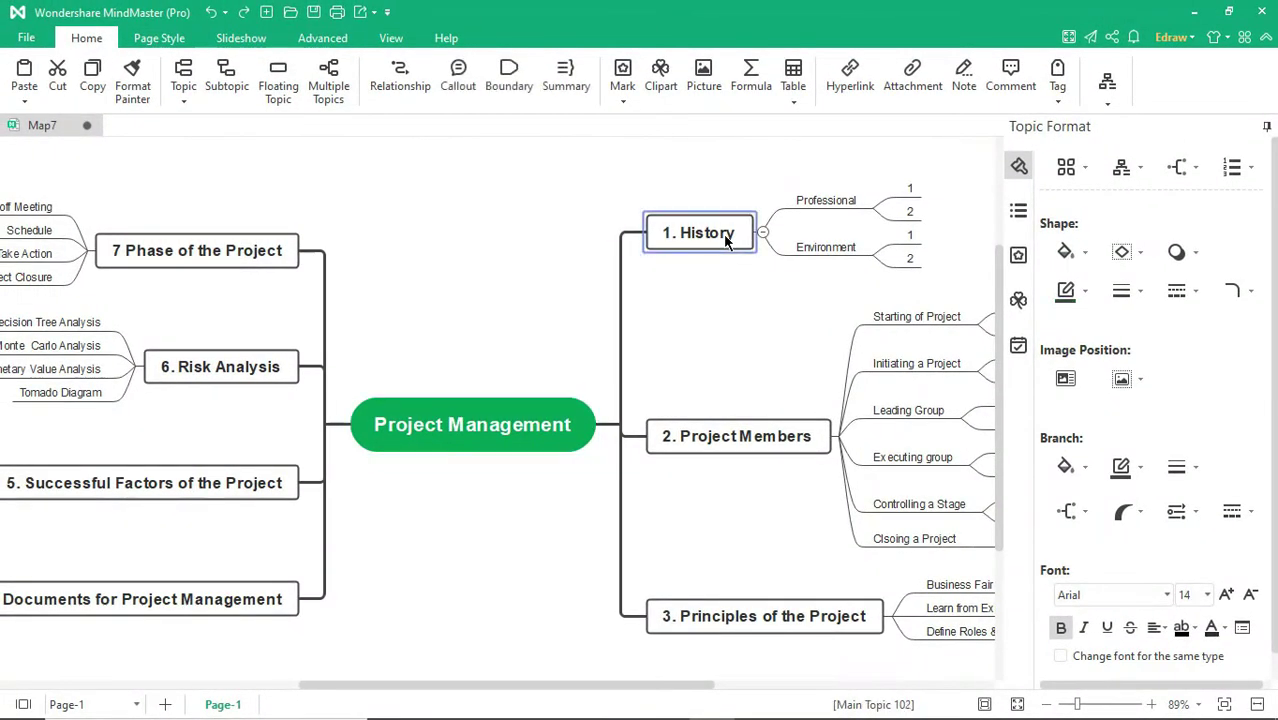
Apply the squared branch connector to History, Professional and Environment.
left_click(1068, 512)
left_click(1064, 614)
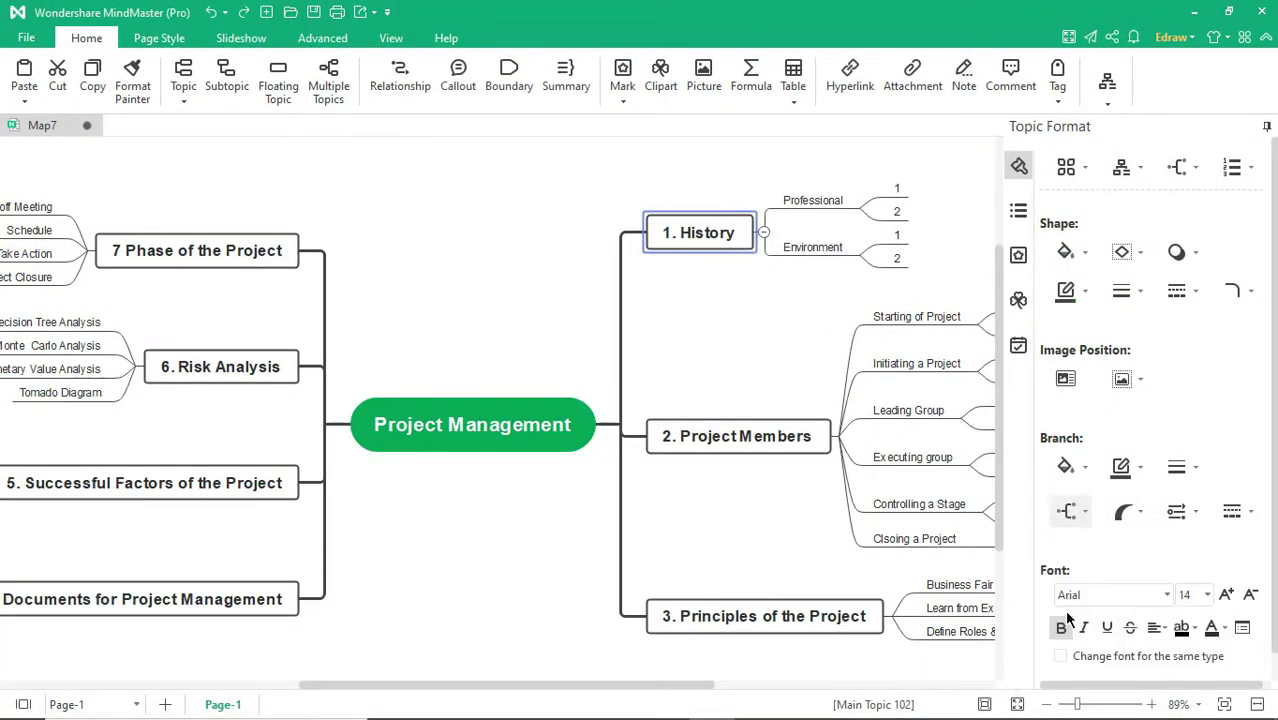
left_click(818, 204)
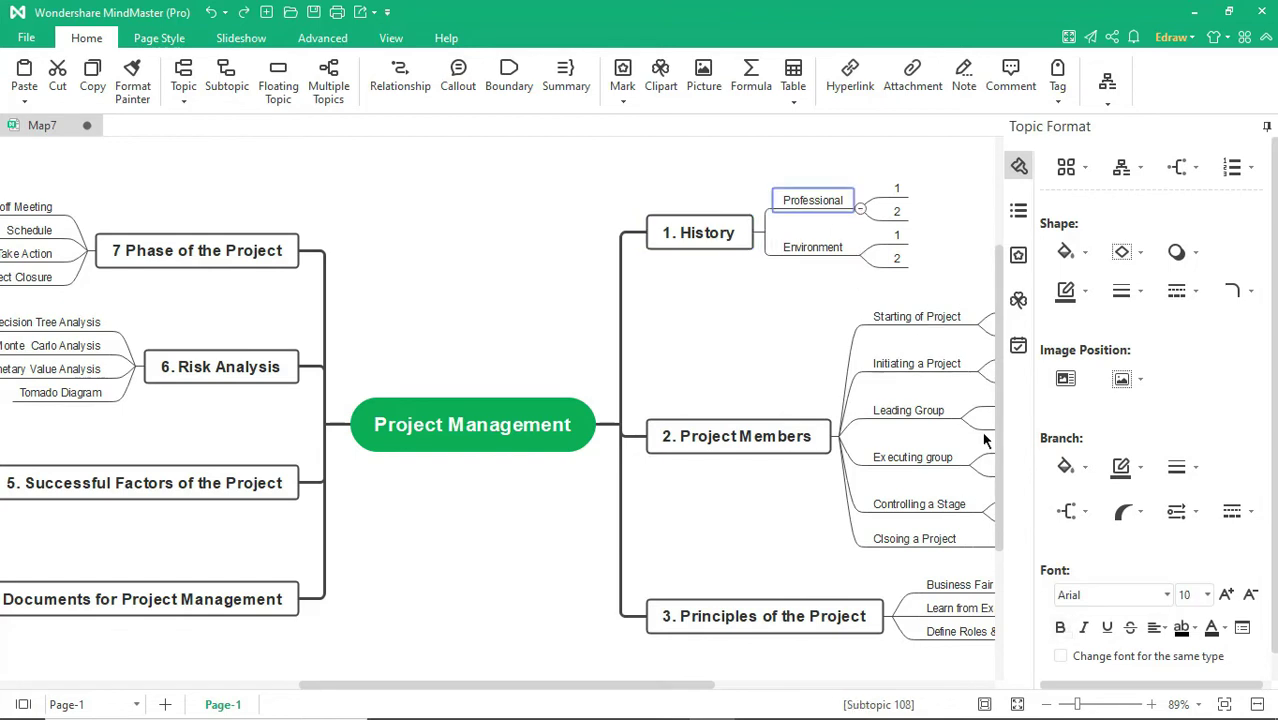
left_click(1068, 512)
left_click(1062, 608)
left_click(823, 247)
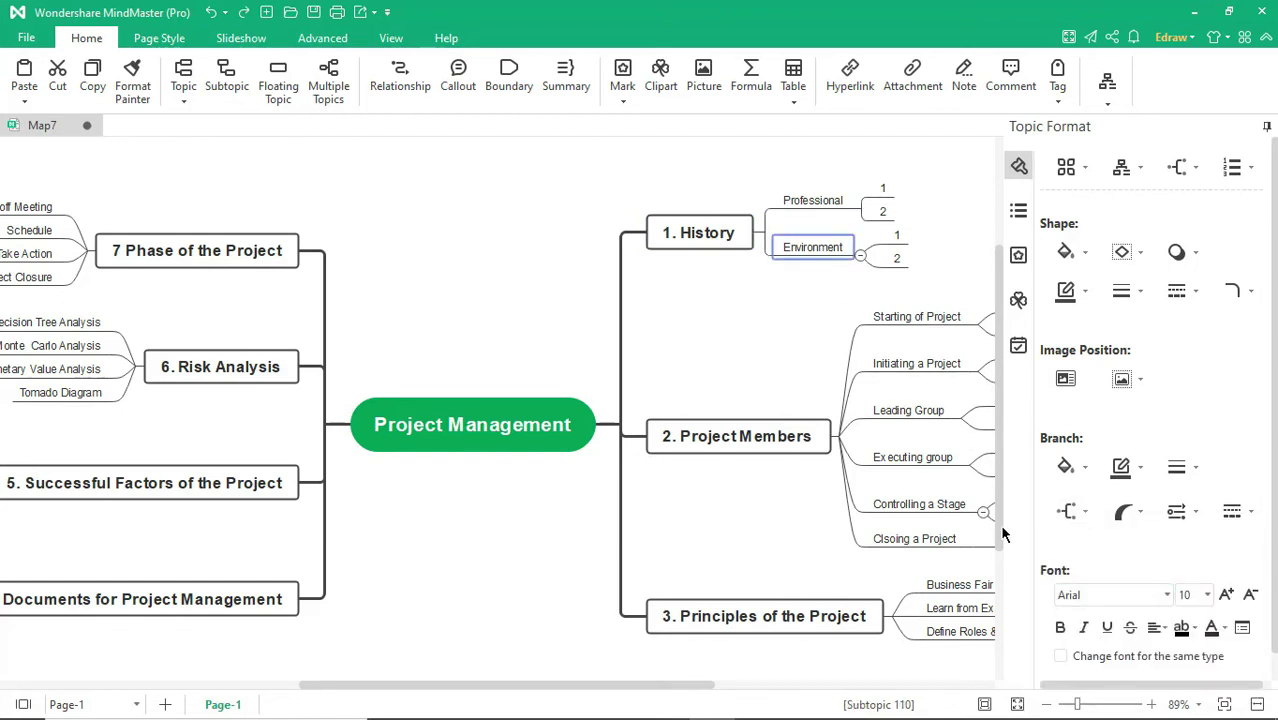
left_click(1068, 512)
left_click(1060, 612)
Paint History's squared connector style onto Project Members, Principles, and the six Project Members stages.
left_click(722, 245)
double_click(132, 85)
left_click(747, 447)
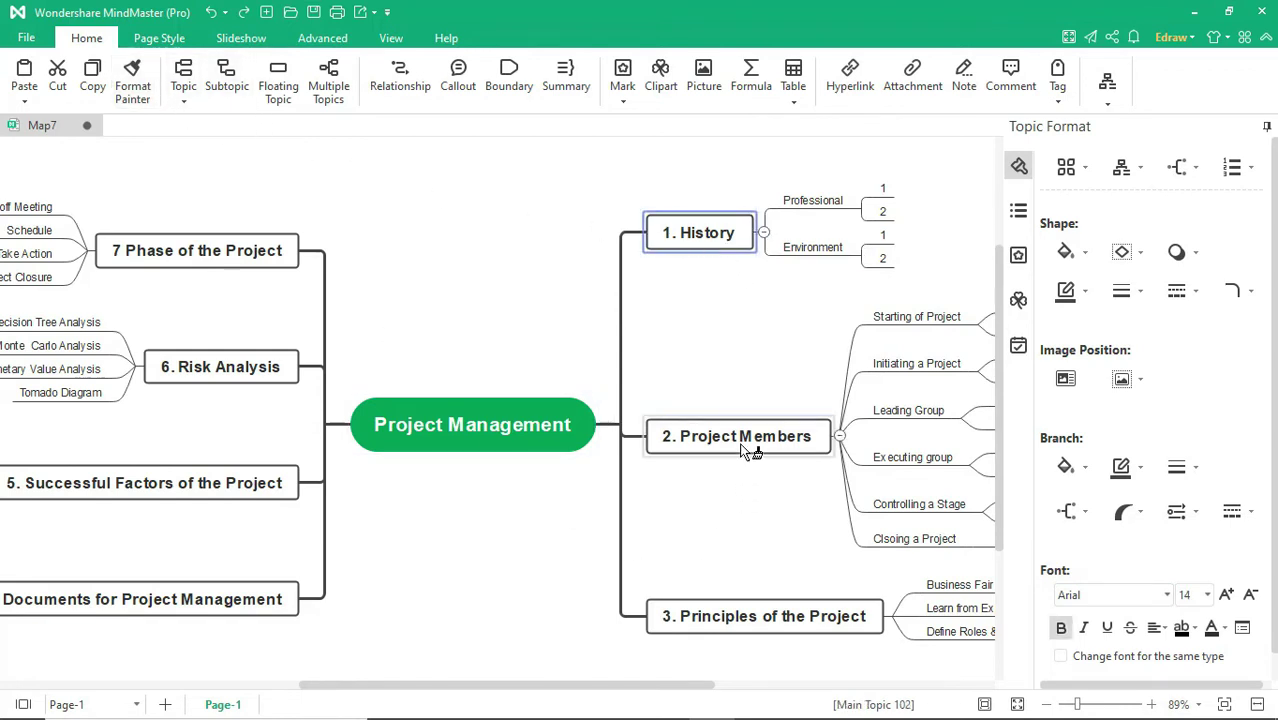
left_click(765, 628)
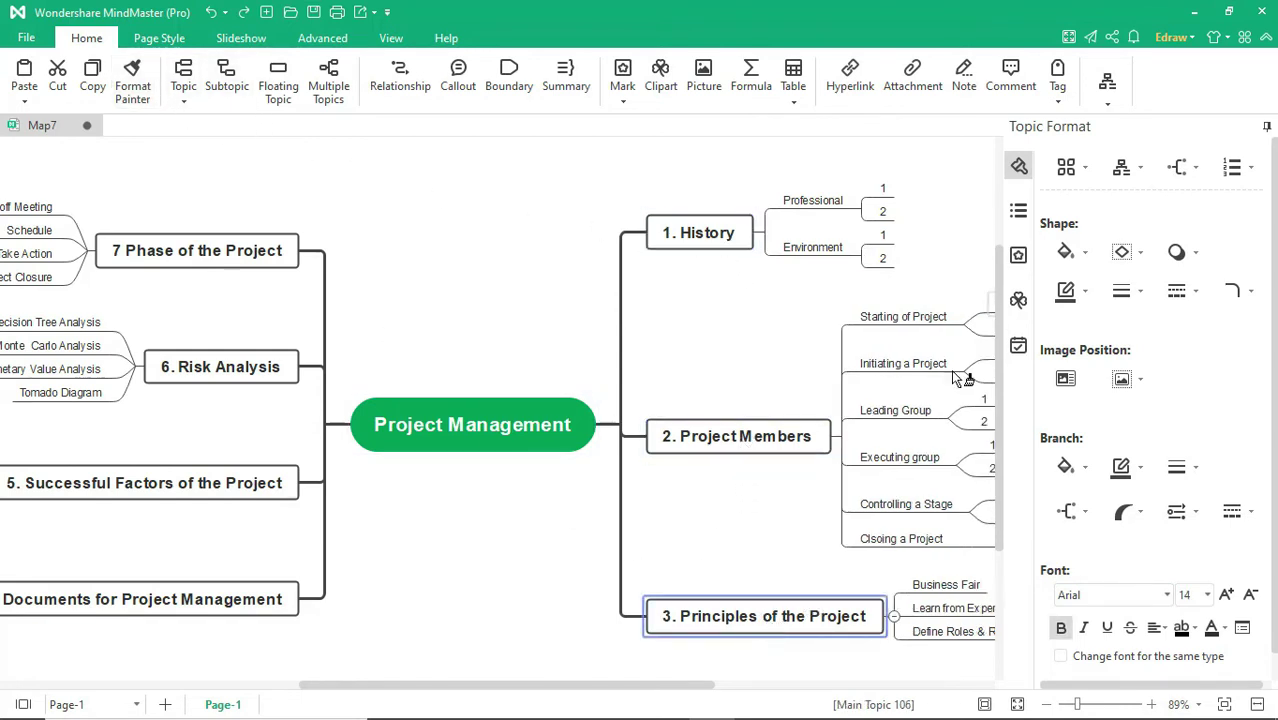
left_click(1266, 127)
left_click(1027, 318)
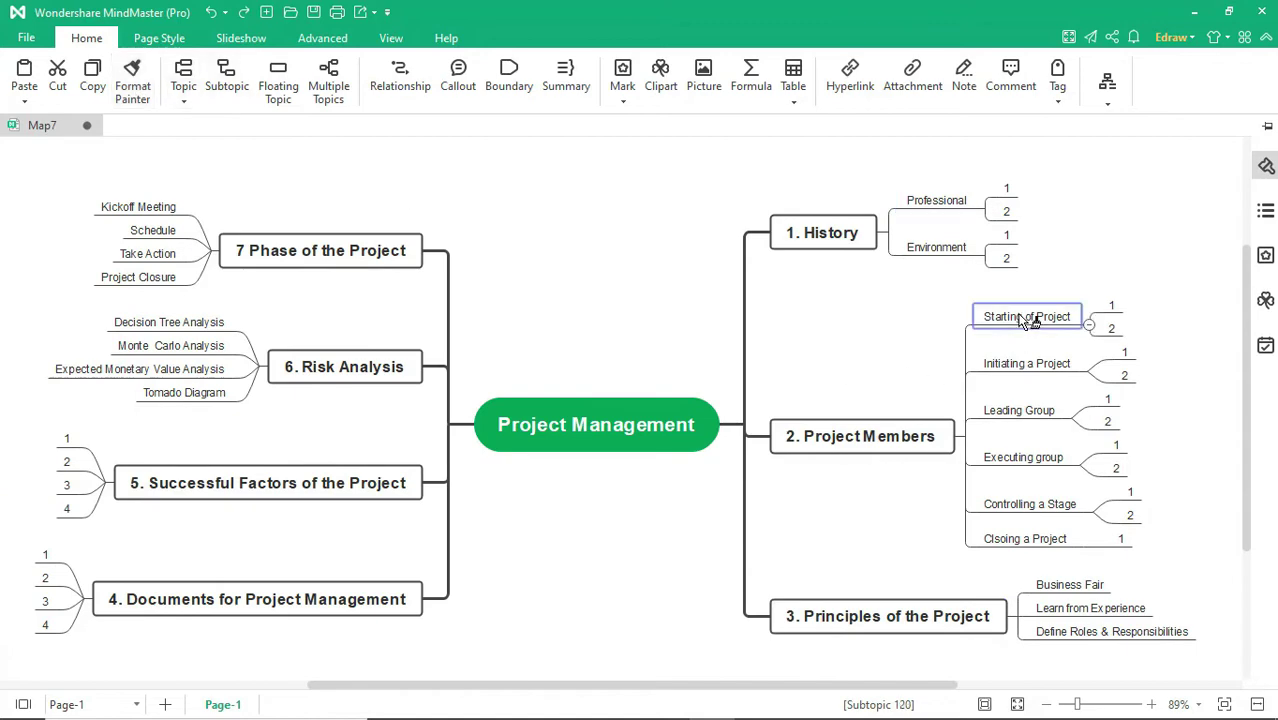
left_click(1028, 364)
left_click(1030, 411)
left_click(1038, 458)
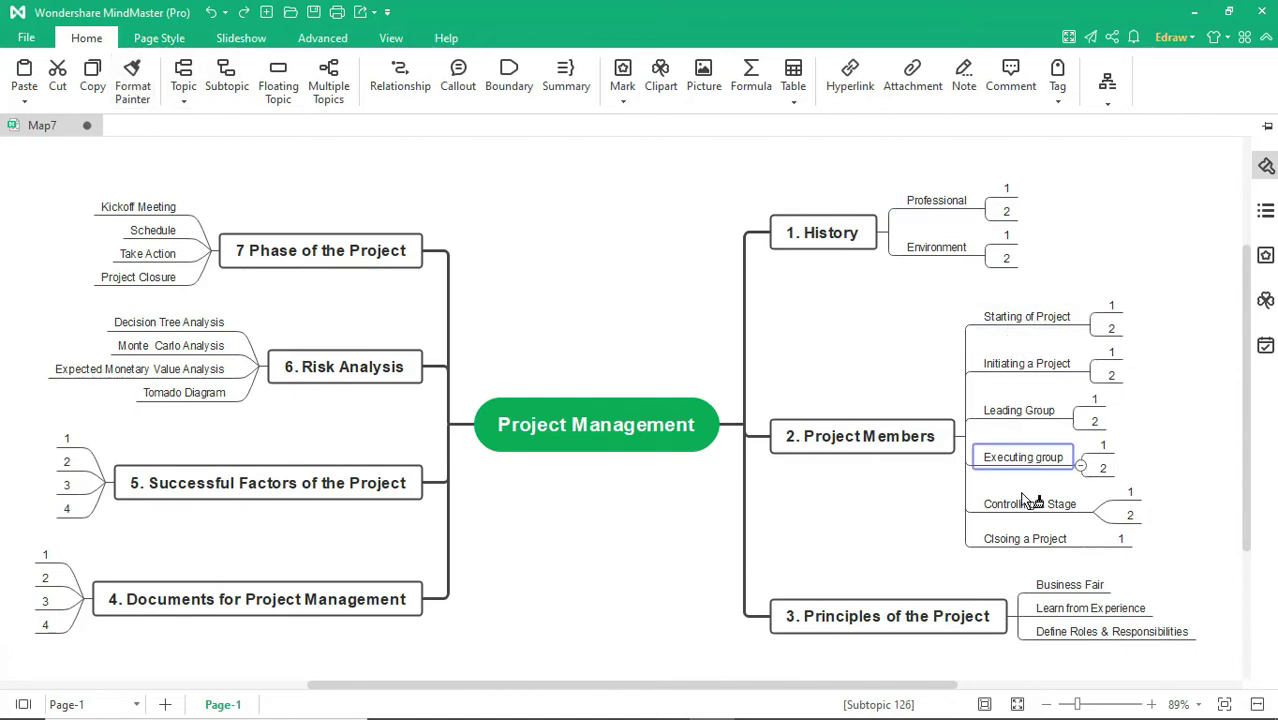
left_click(1050, 505)
left_click(1052, 539)
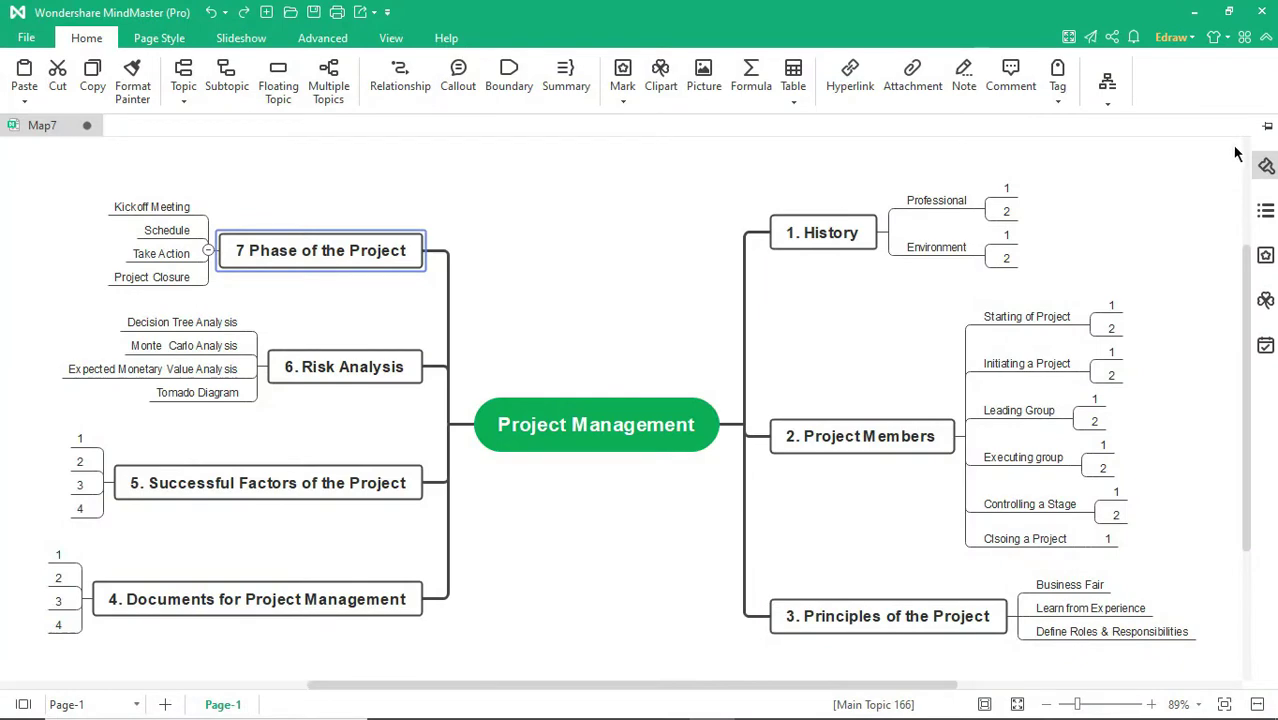
Apply the theme with an orange central topic and dark grey main topics, replacing custom styling.
left_click(1267, 128)
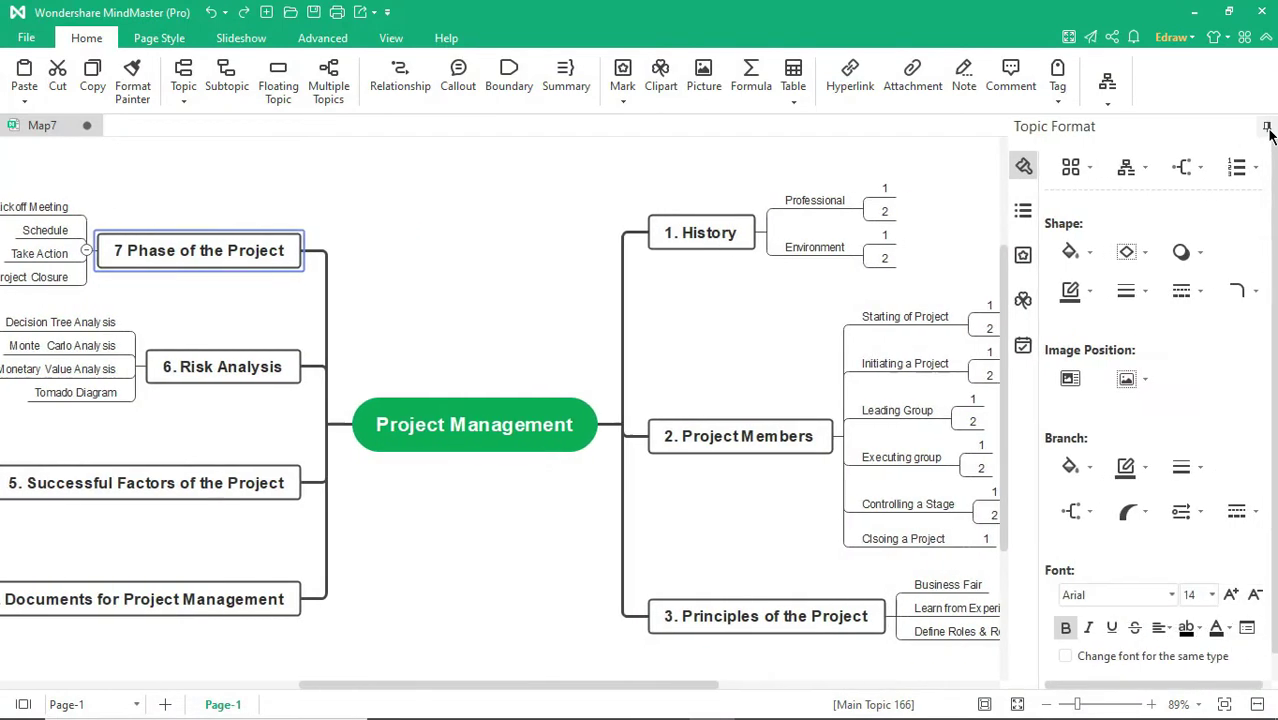
left_click(1067, 170)
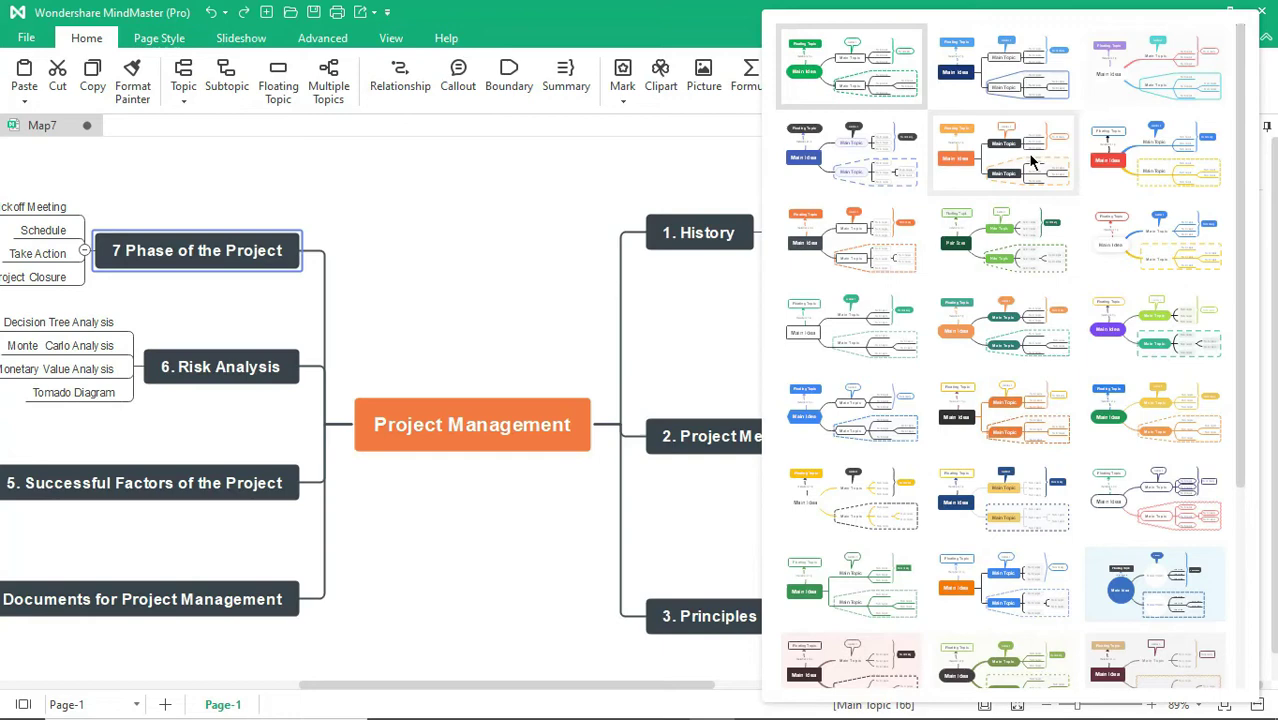
left_click(1033, 161)
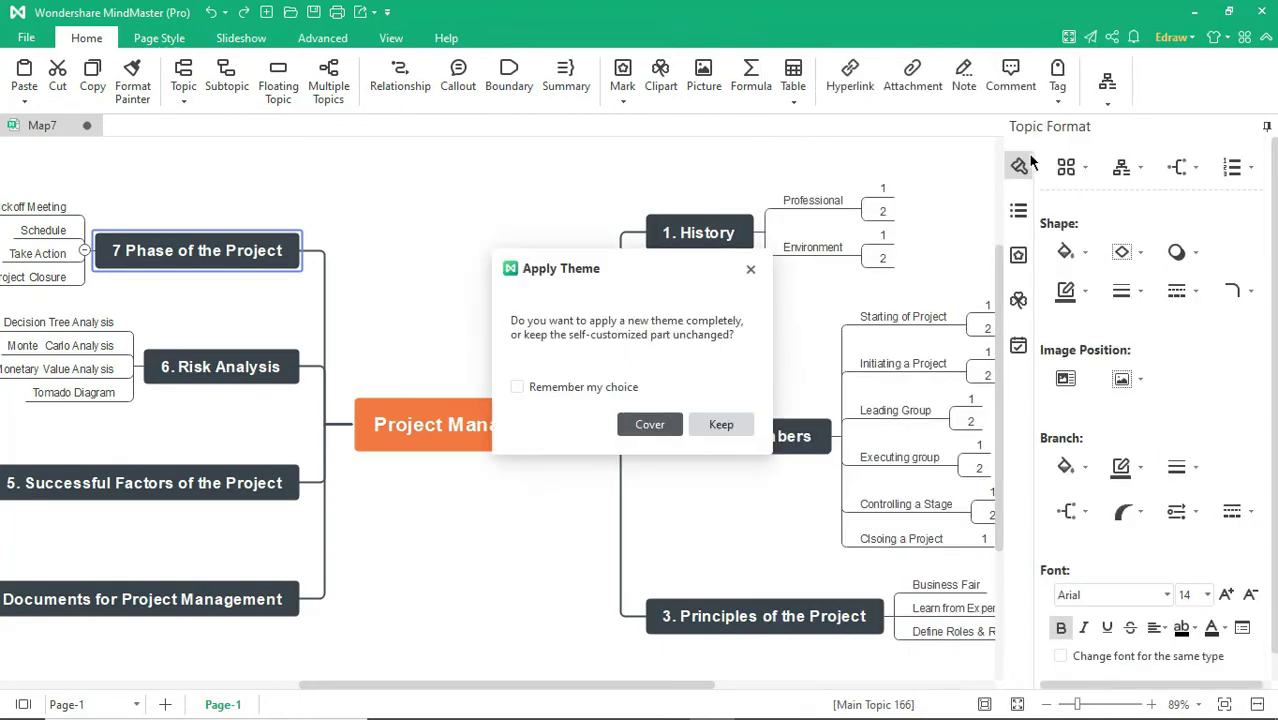
left_click(649, 424)
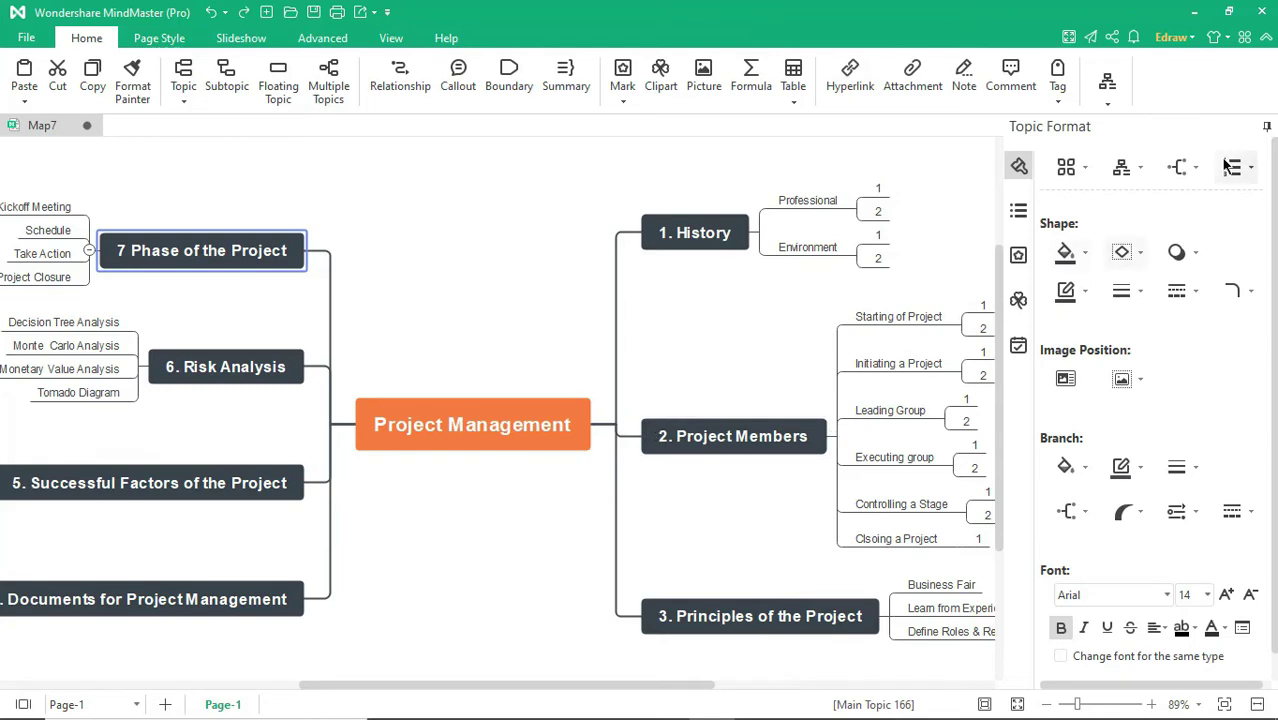
left_click(1267, 126)
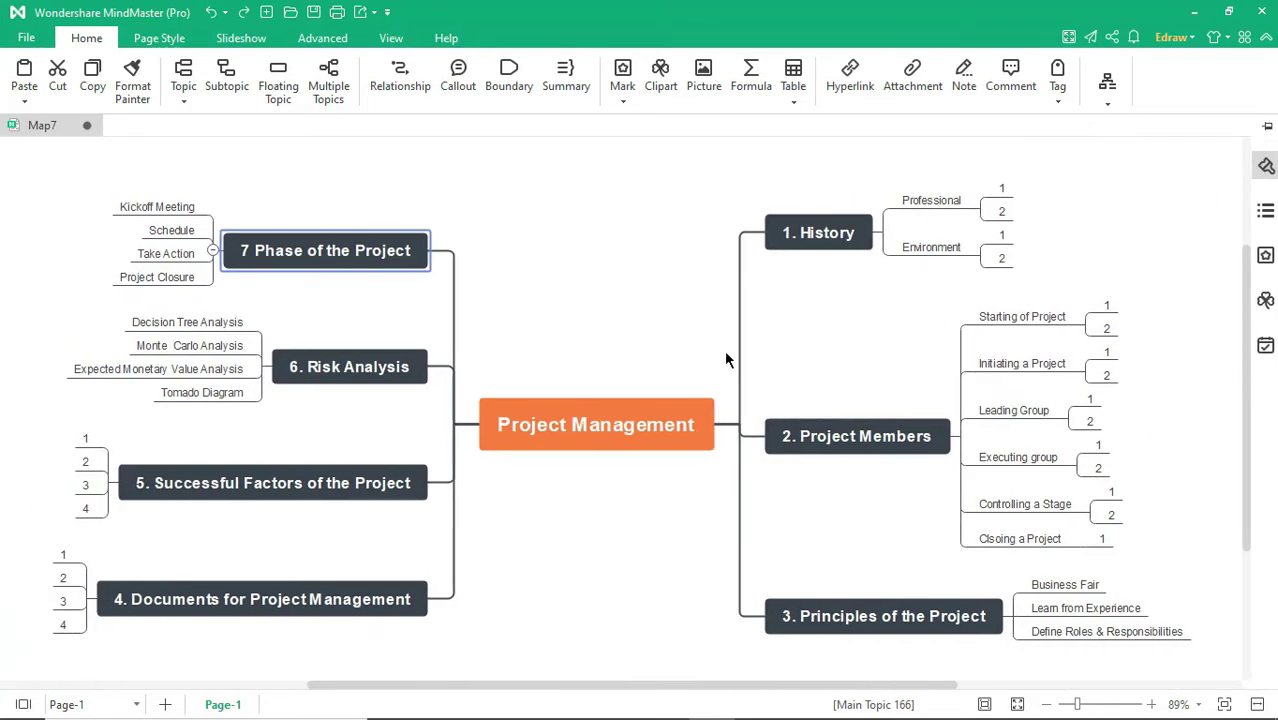
left_click(627, 418)
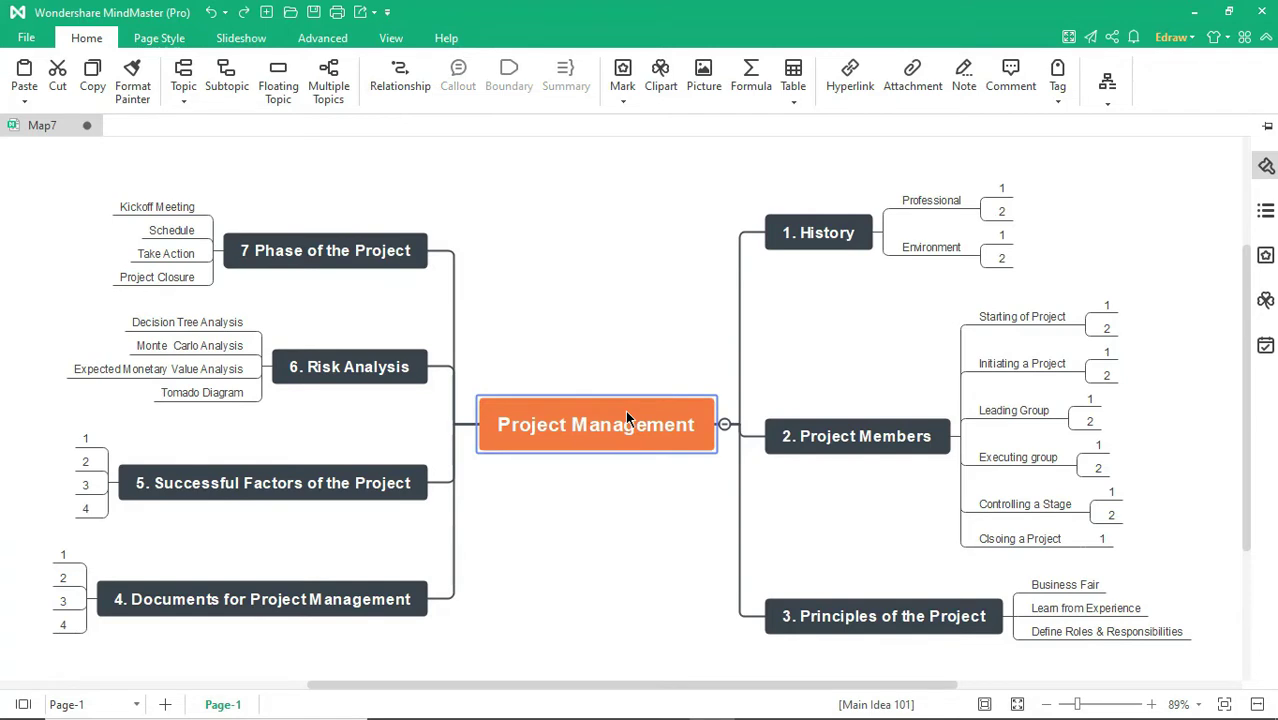
left_click(410, 87)
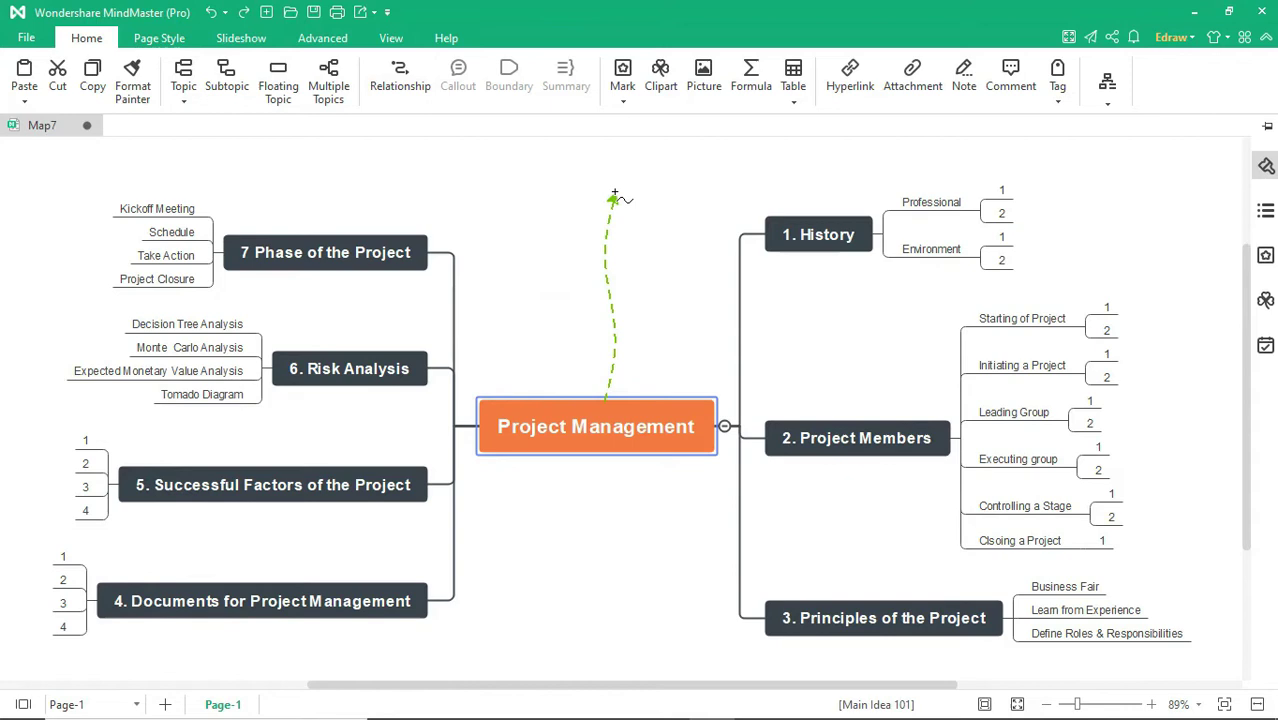
left_click(552, 172)
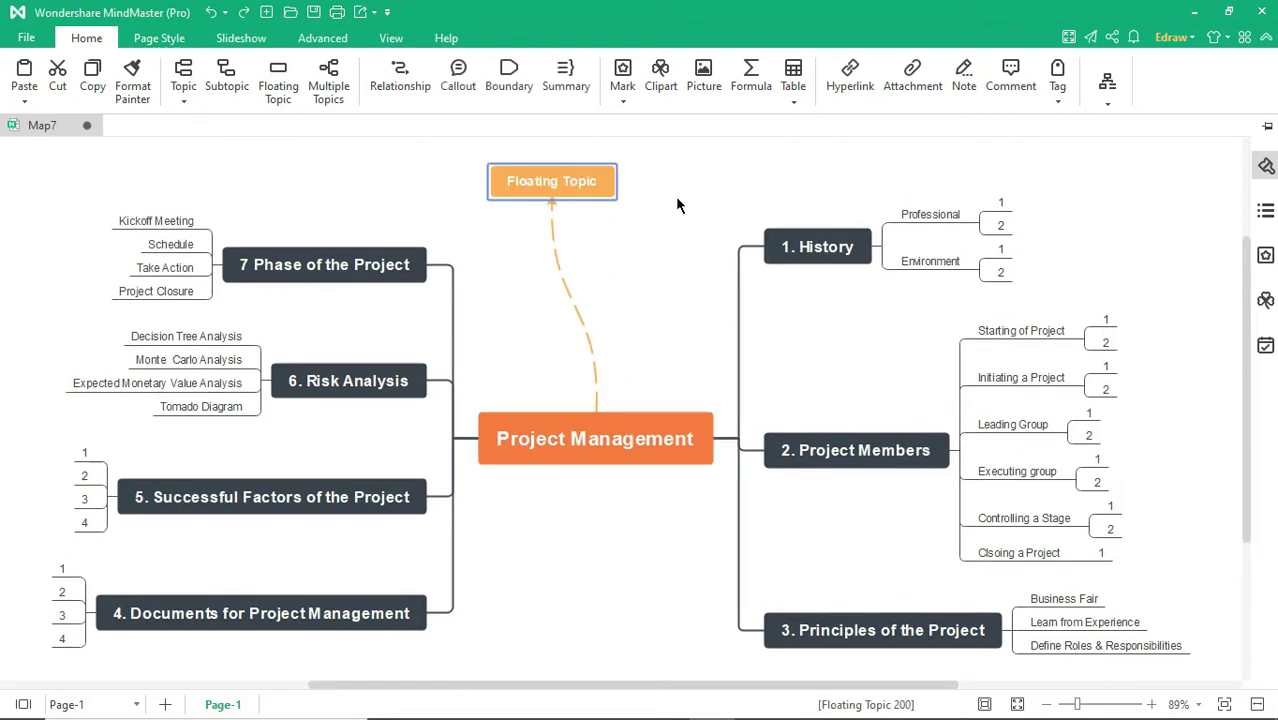
key("Delete")
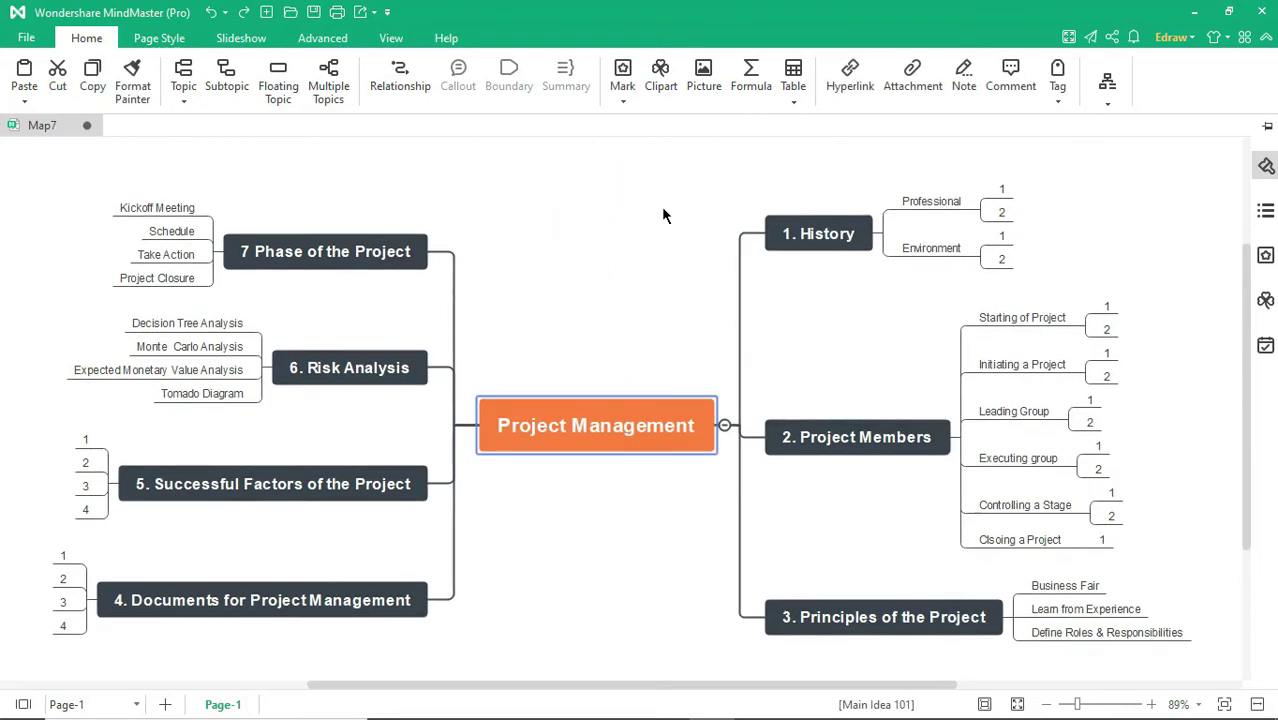
left_click(816, 237)
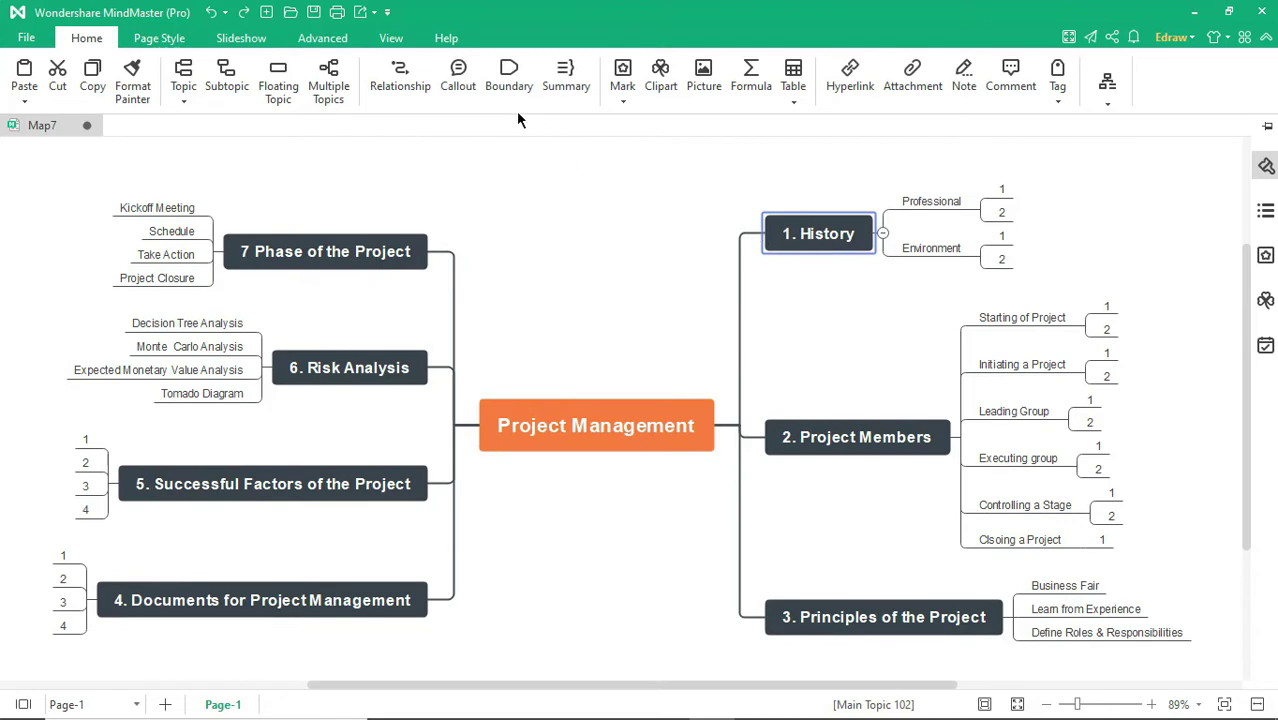
left_click(458, 72)
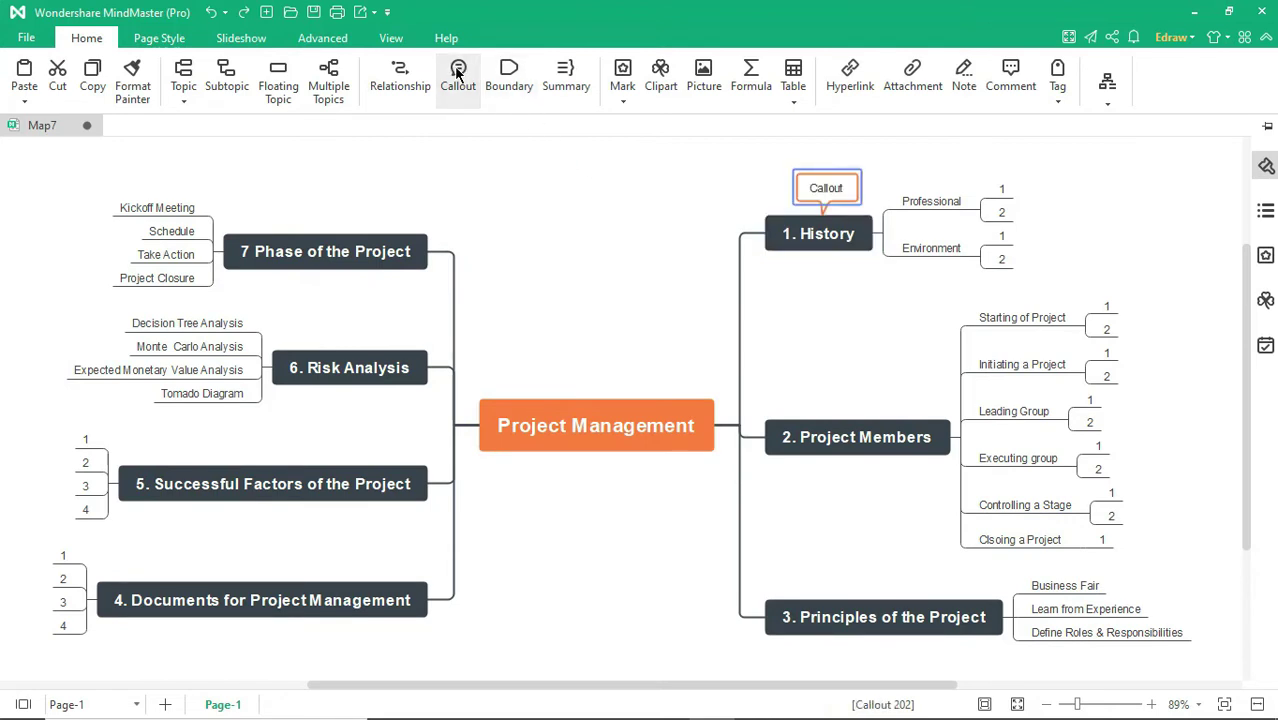
type("Text")
left_click(560, 152)
left_click(845, 190)
key("Delete")
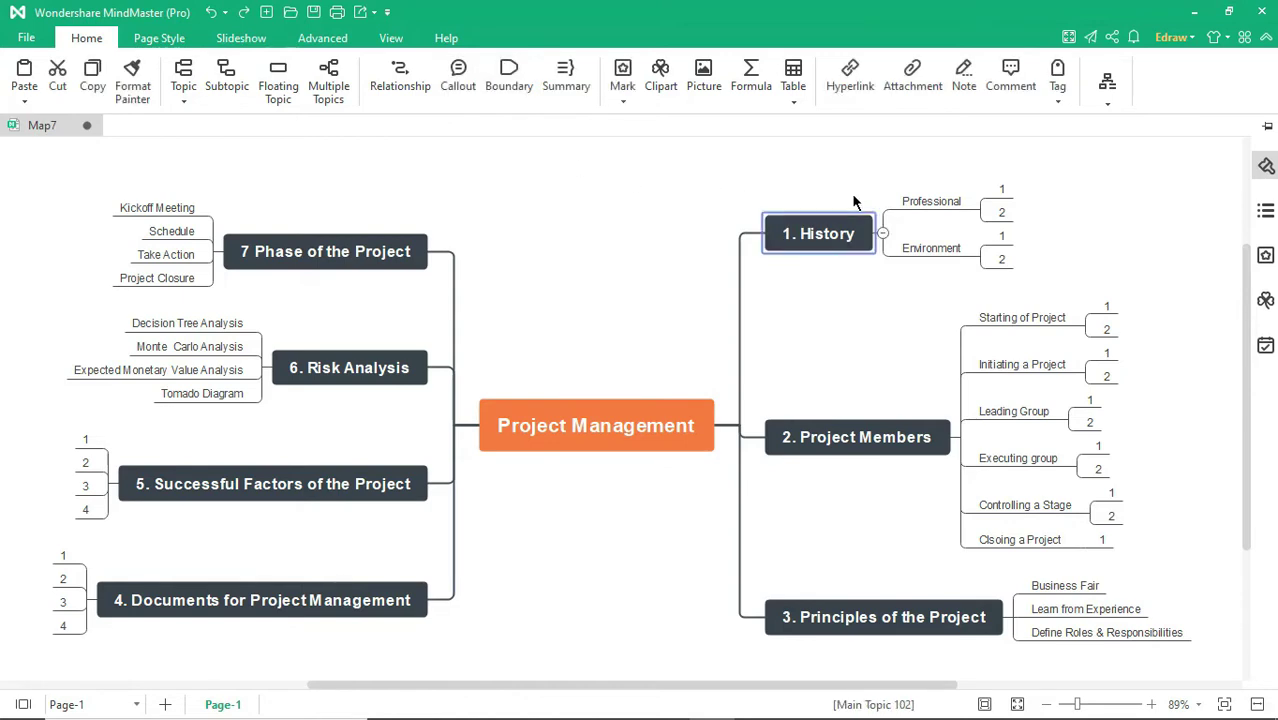
left_click(508, 80)
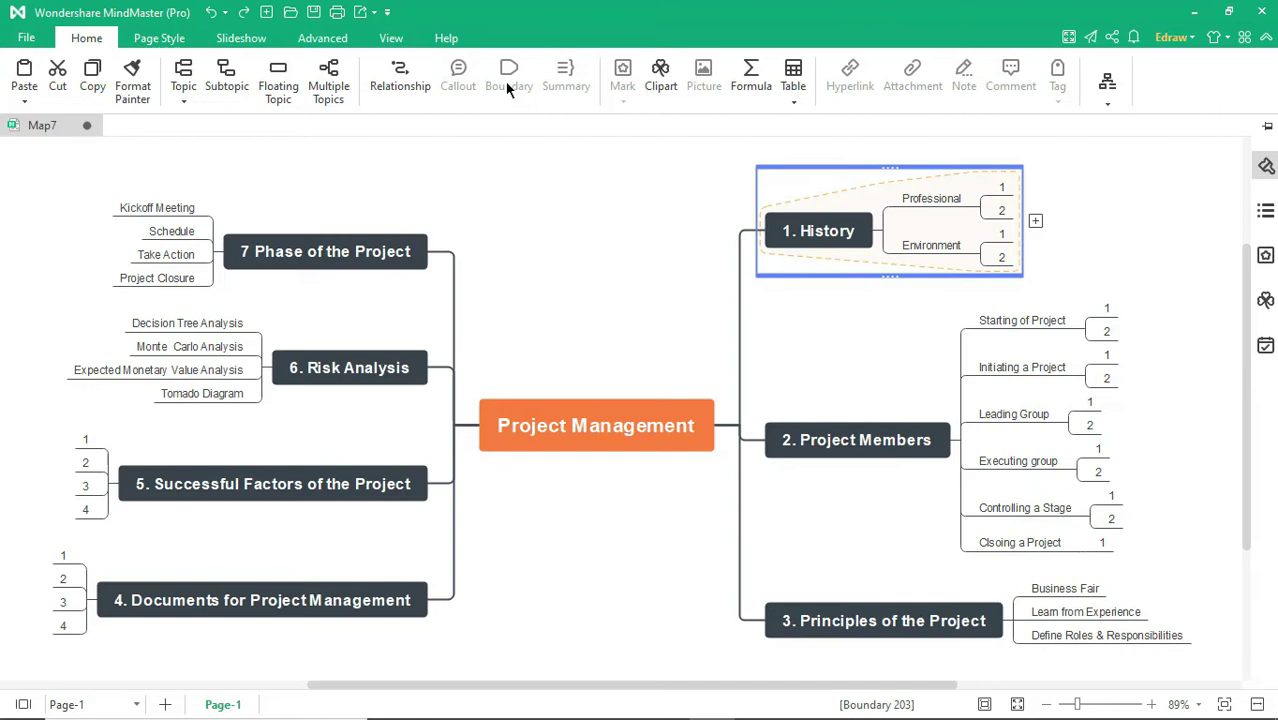
left_click(1094, 222)
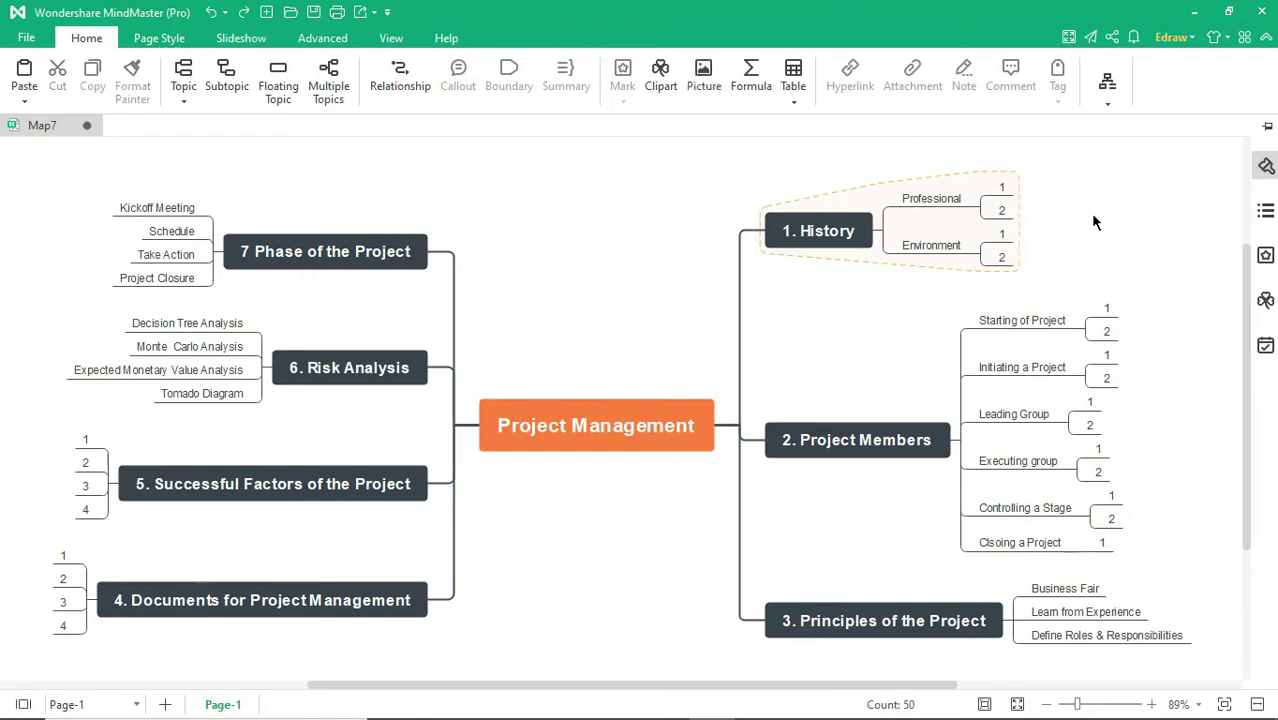
left_click(976, 225)
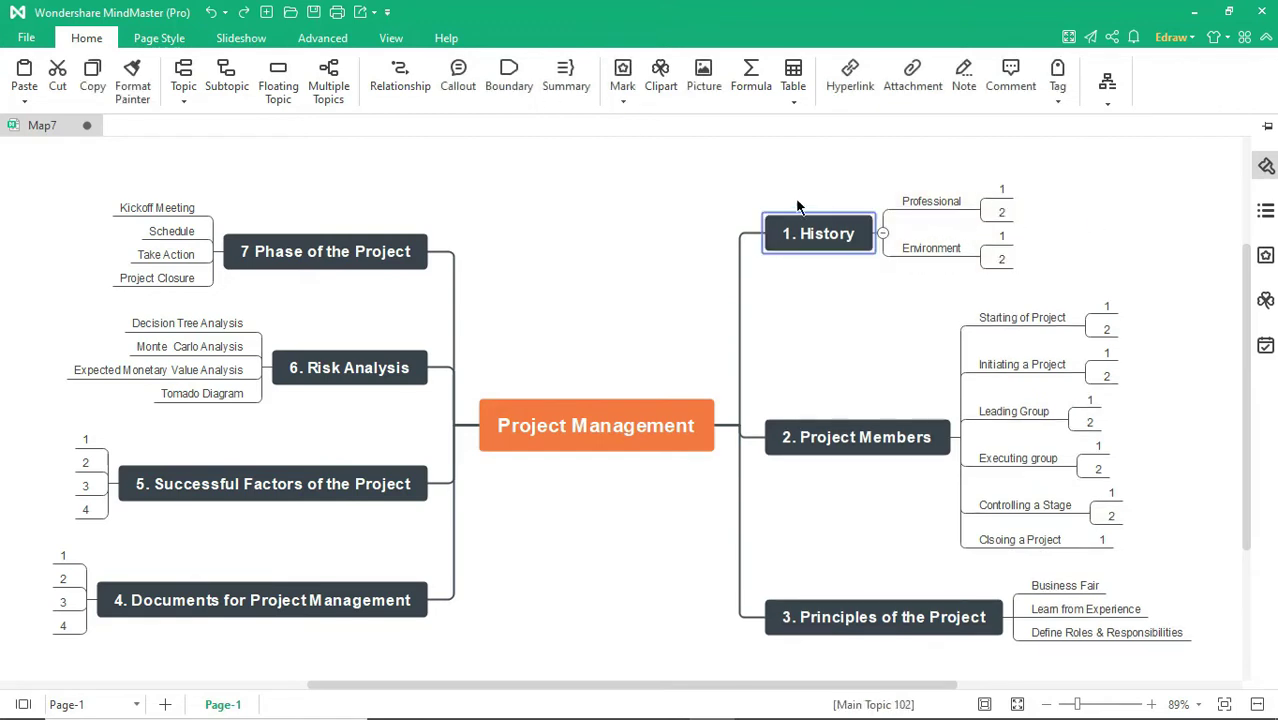
left_click(566, 80)
left_click(1058, 228)
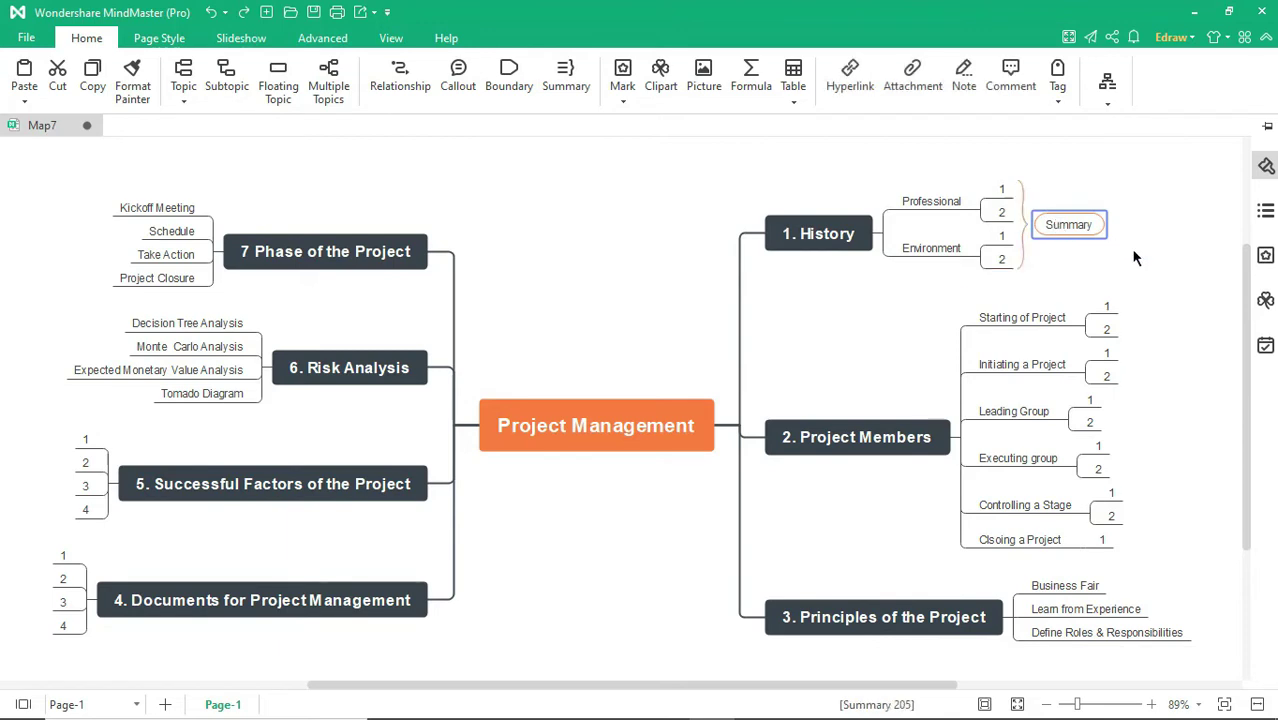
key("Delete")
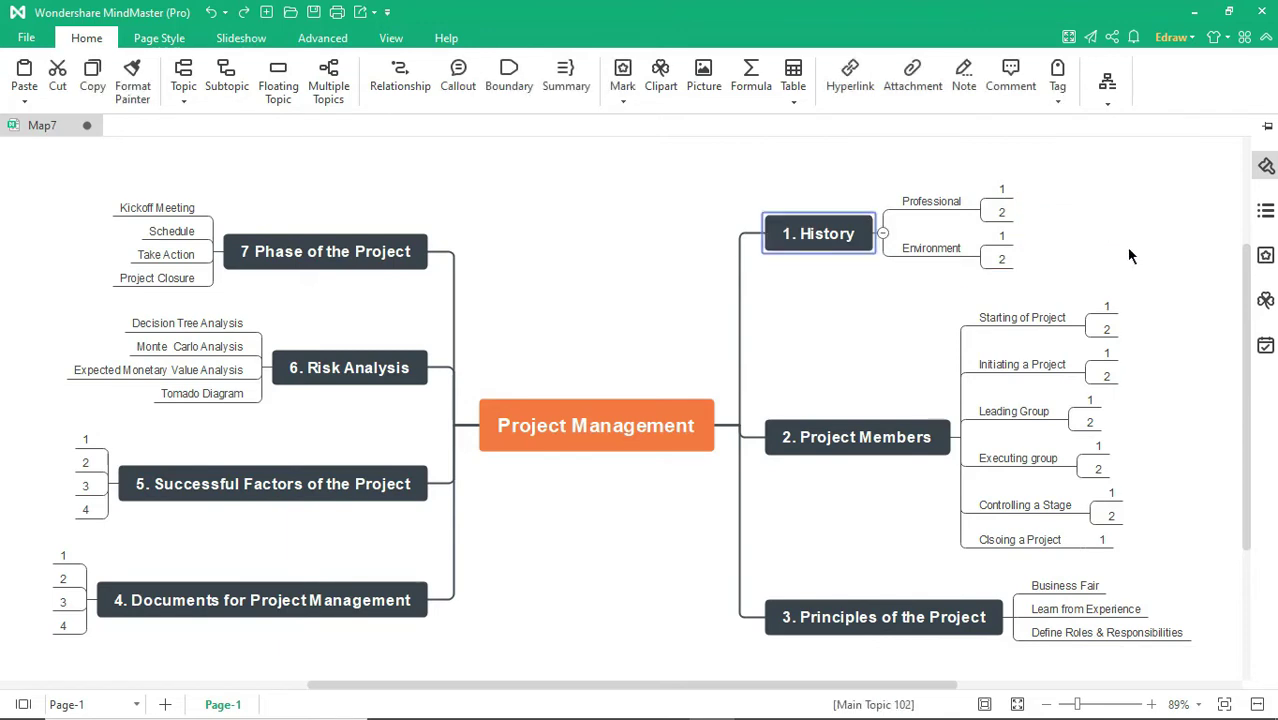
left_click(637, 100)
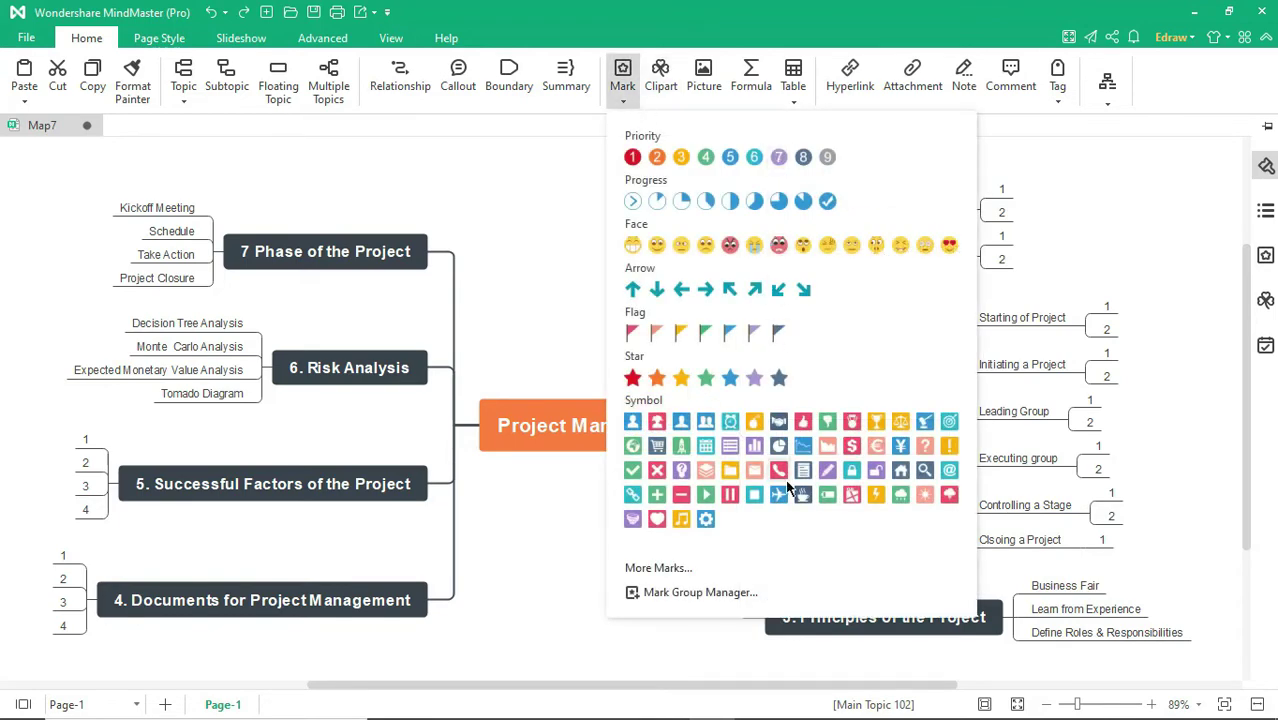
left_click(657, 245)
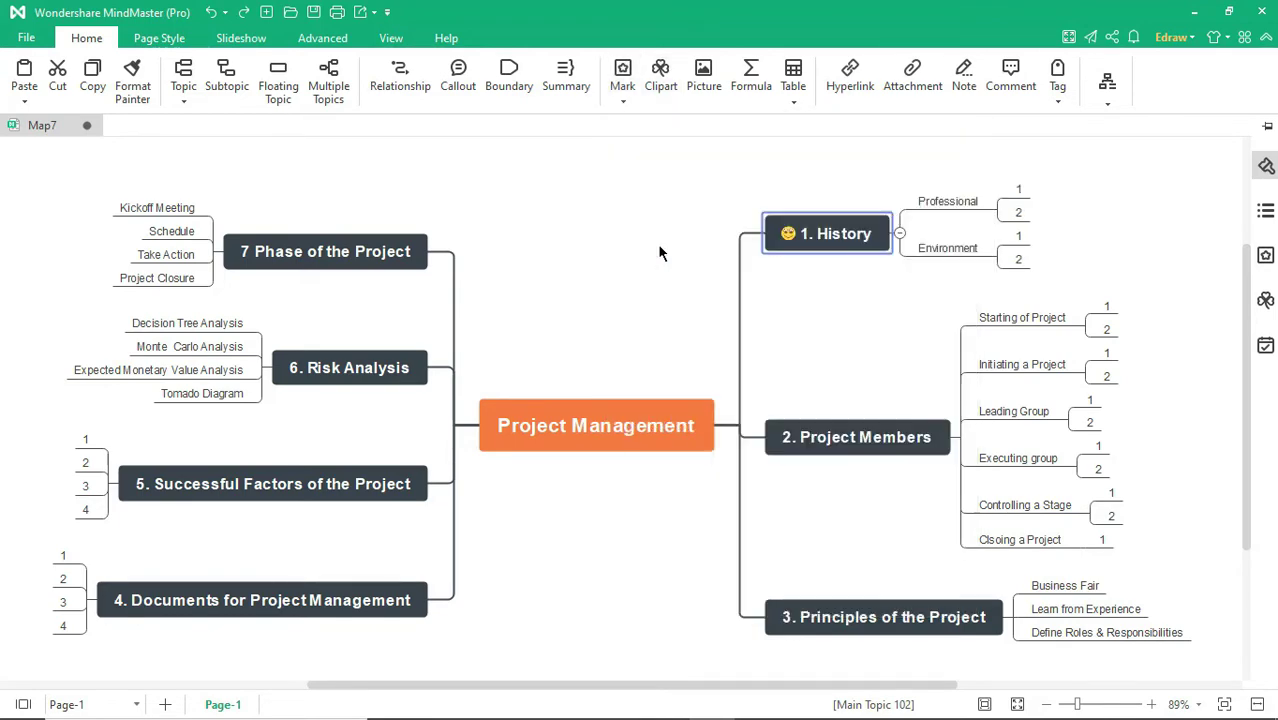
left_click(1079, 265)
key("ctrl+z")
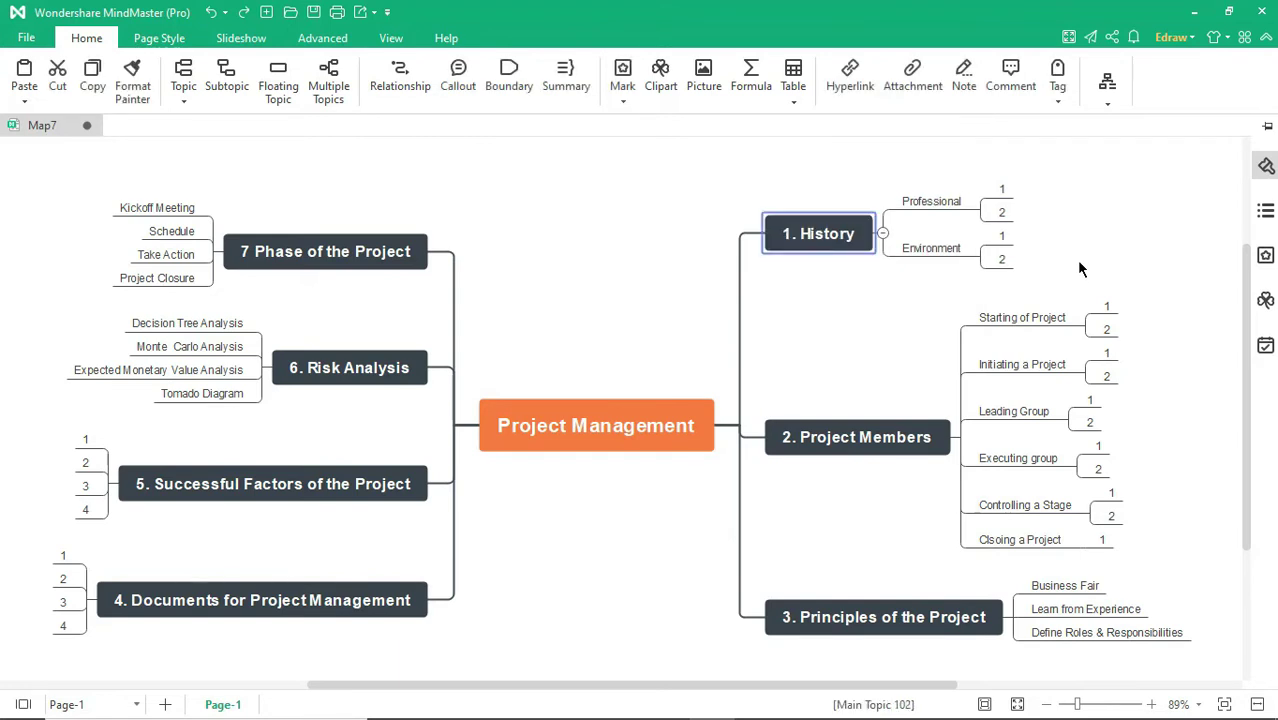
left_click(663, 80)
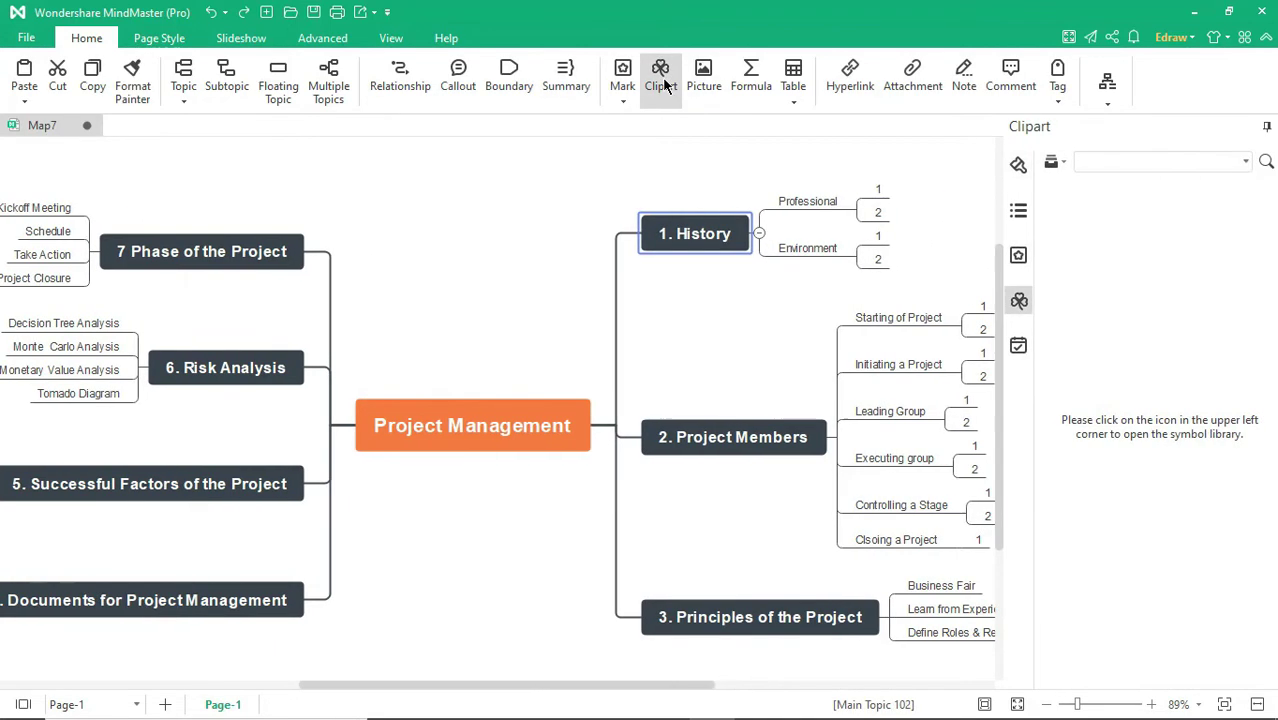
left_click(1058, 161)
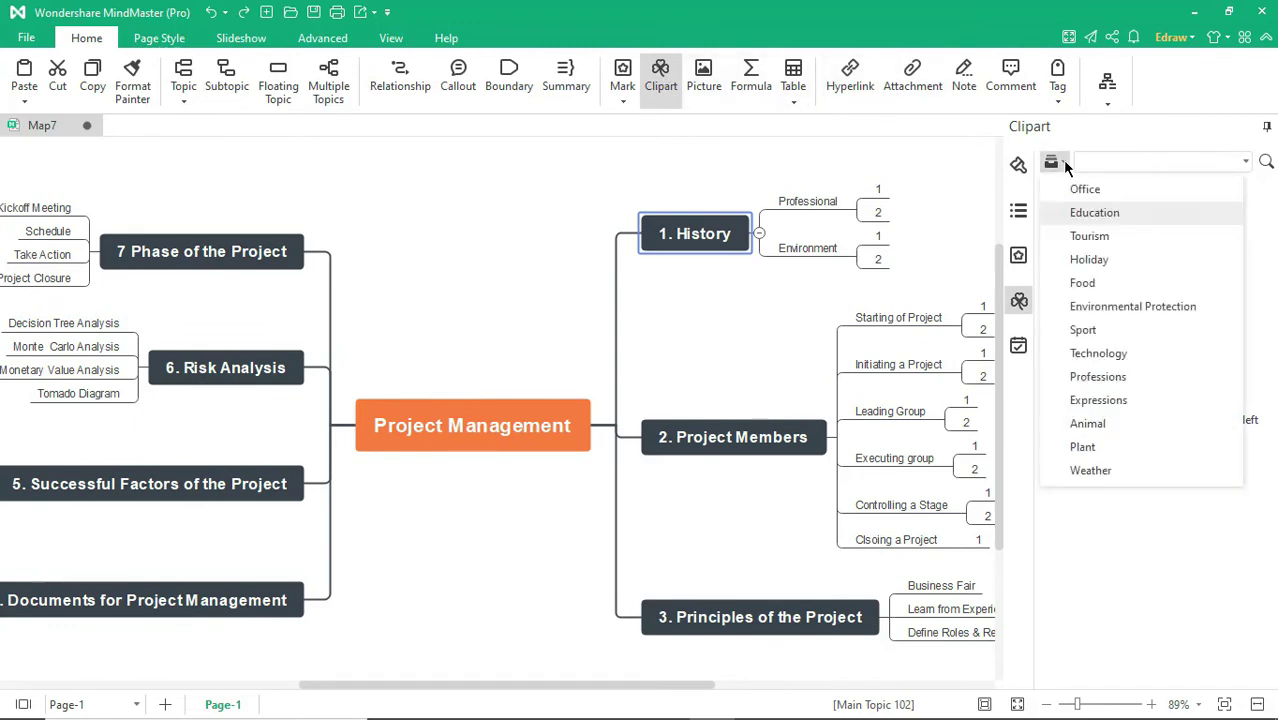
left_click(1088, 212)
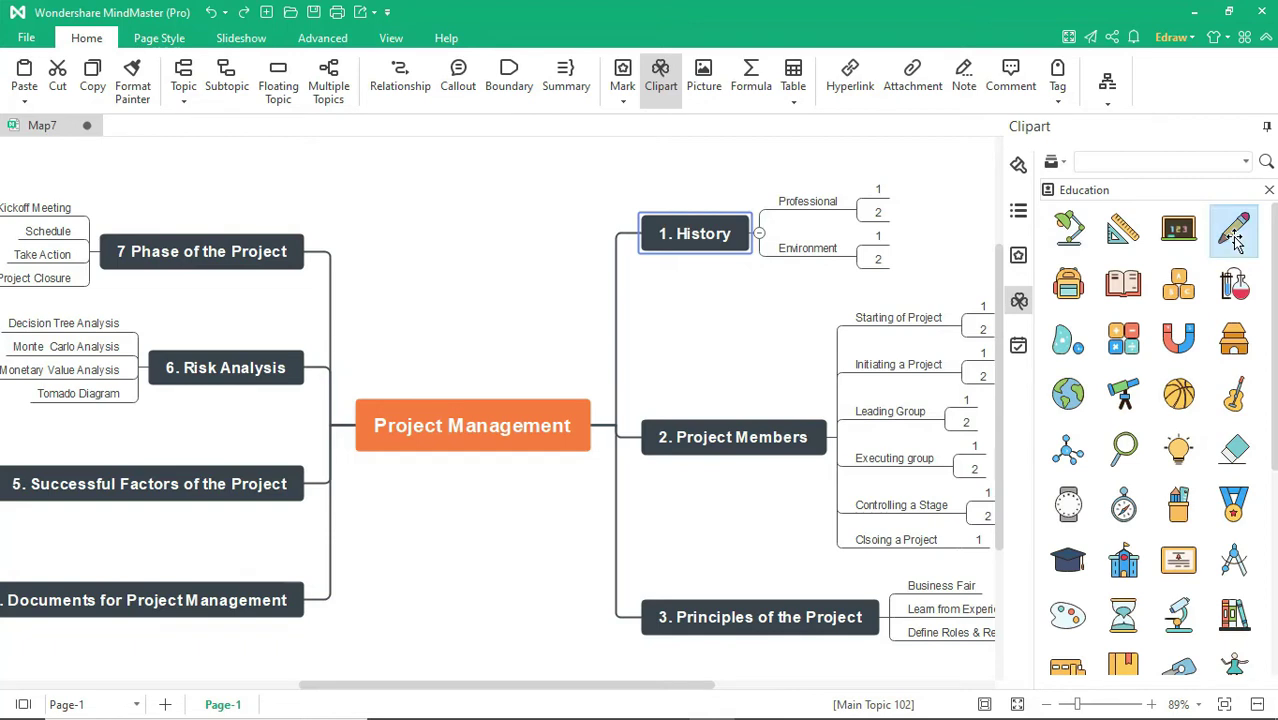
mouse_move(1235, 240)
left_mouse_down()
mouse_move(937, 232)
mouse_move(740, 207)
mouse_move(724, 229)
left_mouse_up()
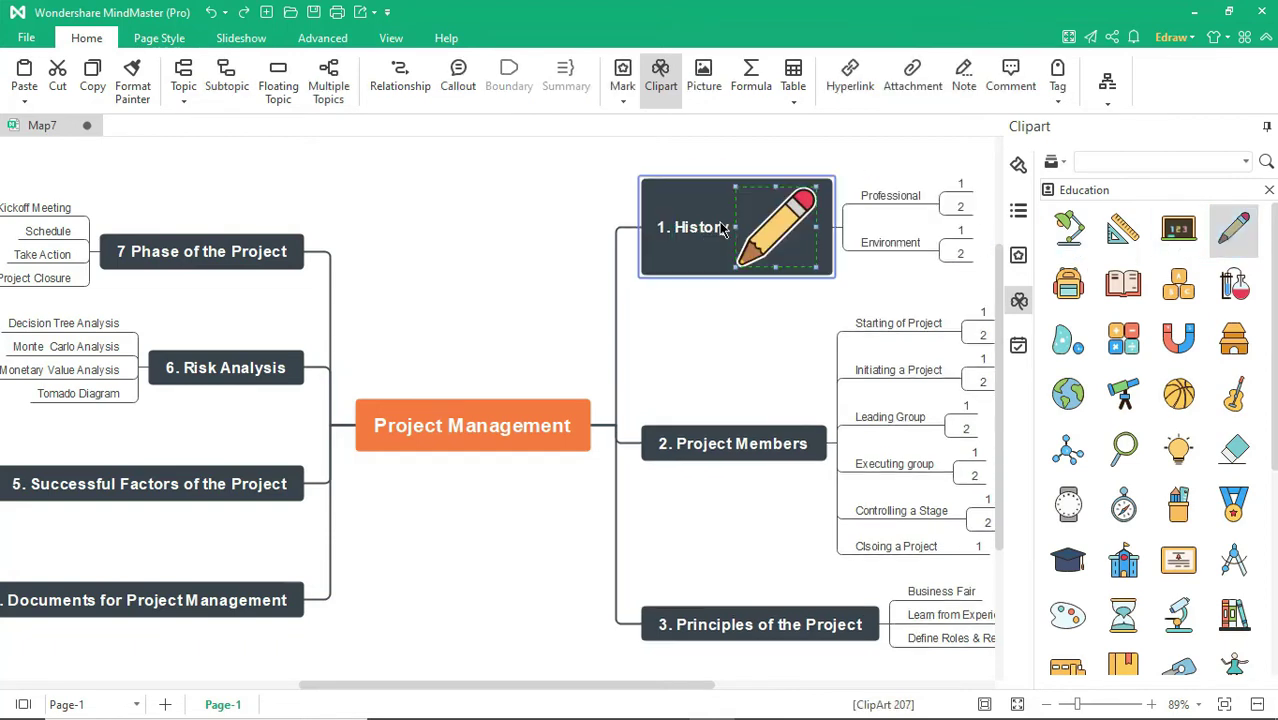
left_click(1266, 128)
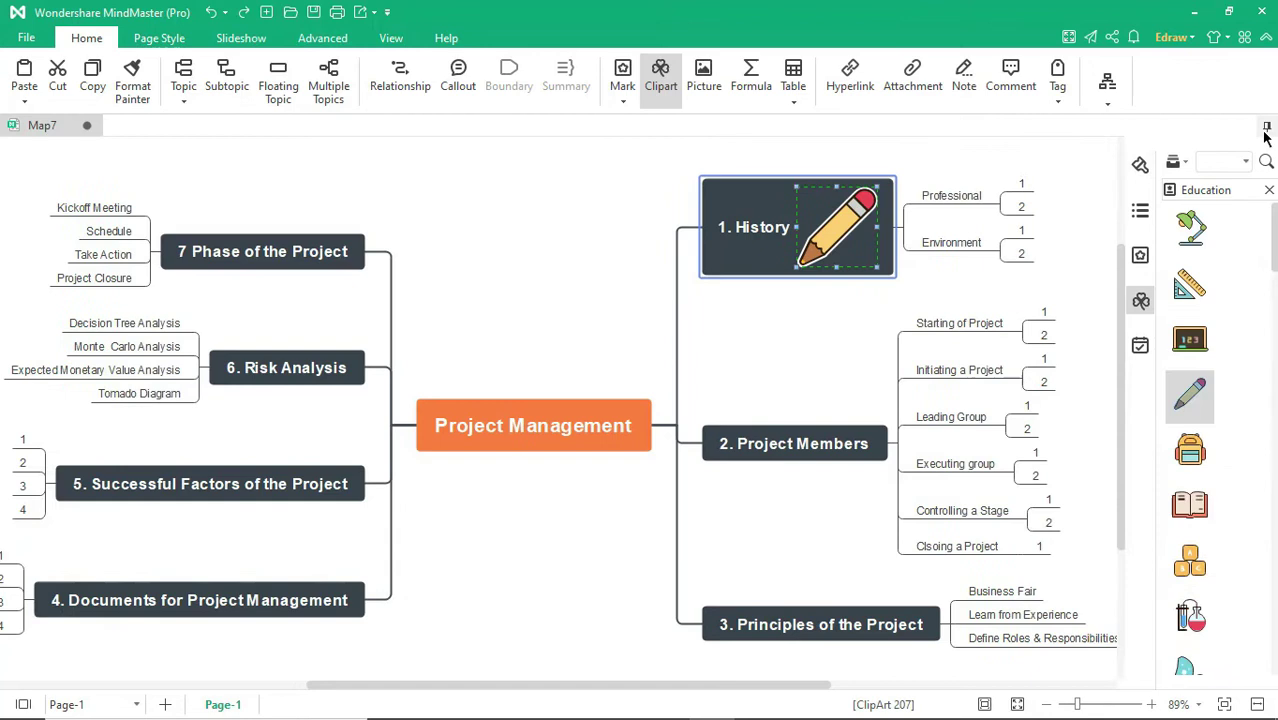
key("ctrl+z")
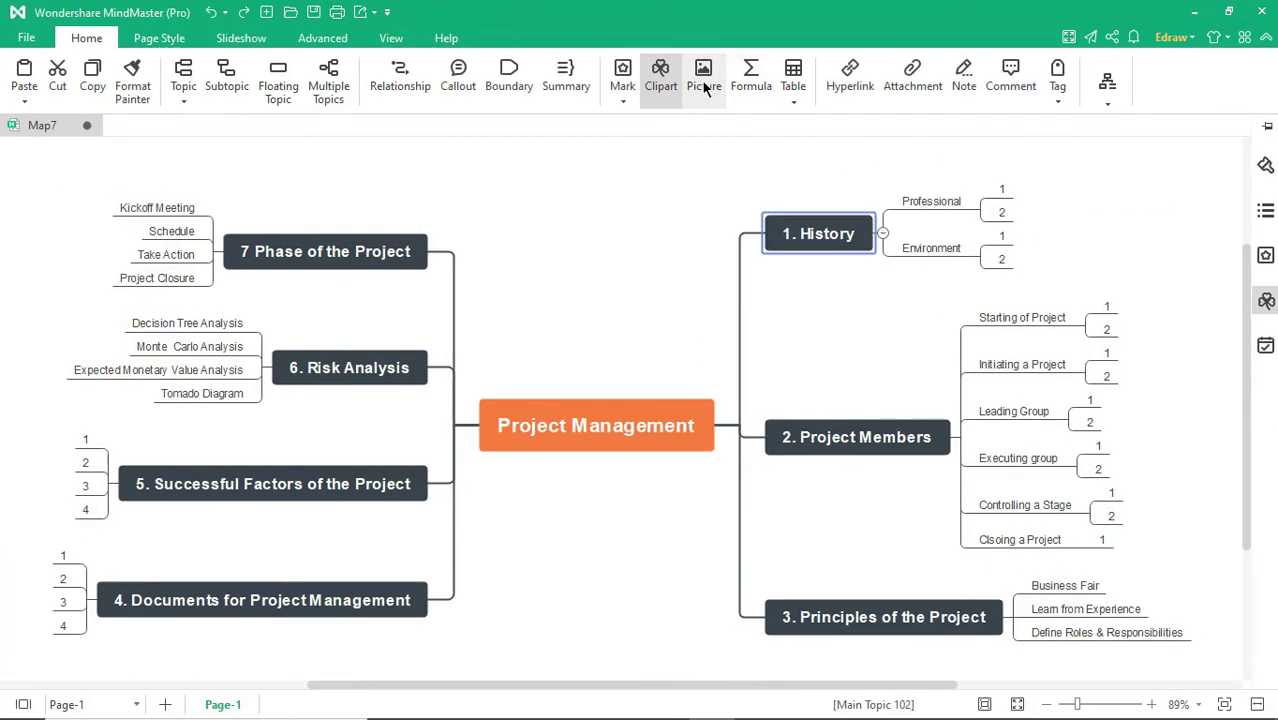
left_click(854, 90)
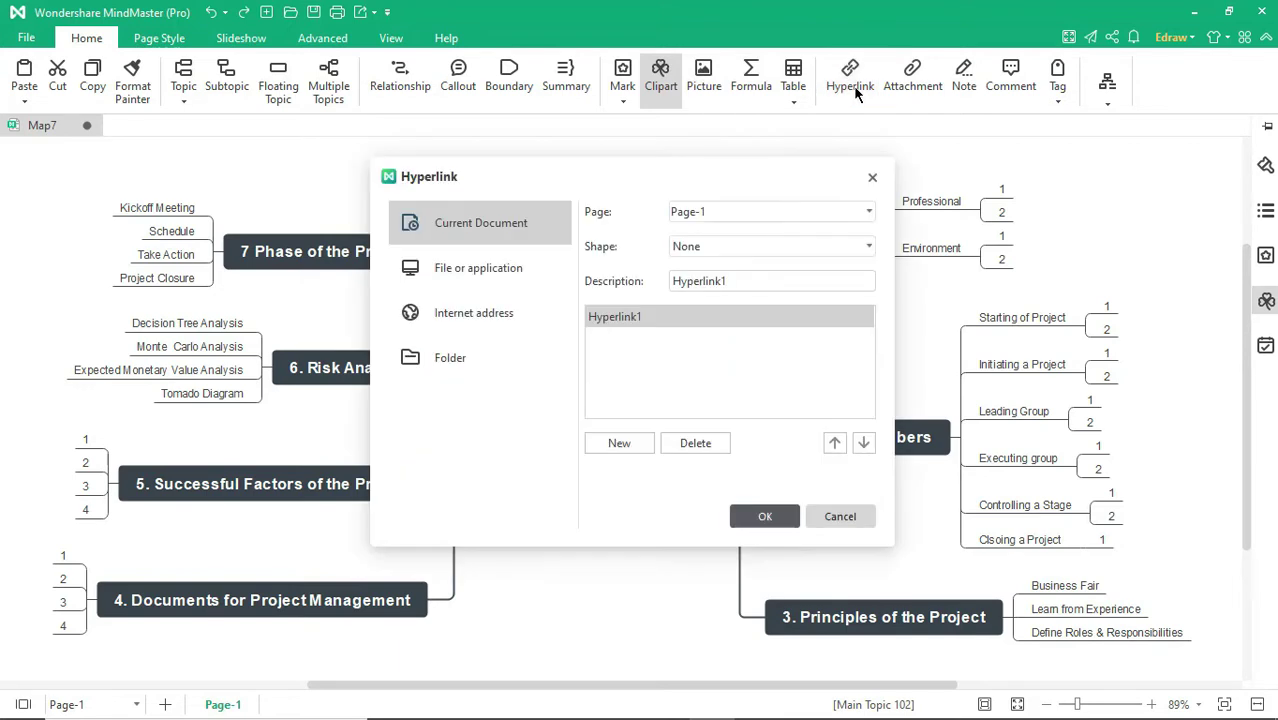
left_click(471, 268)
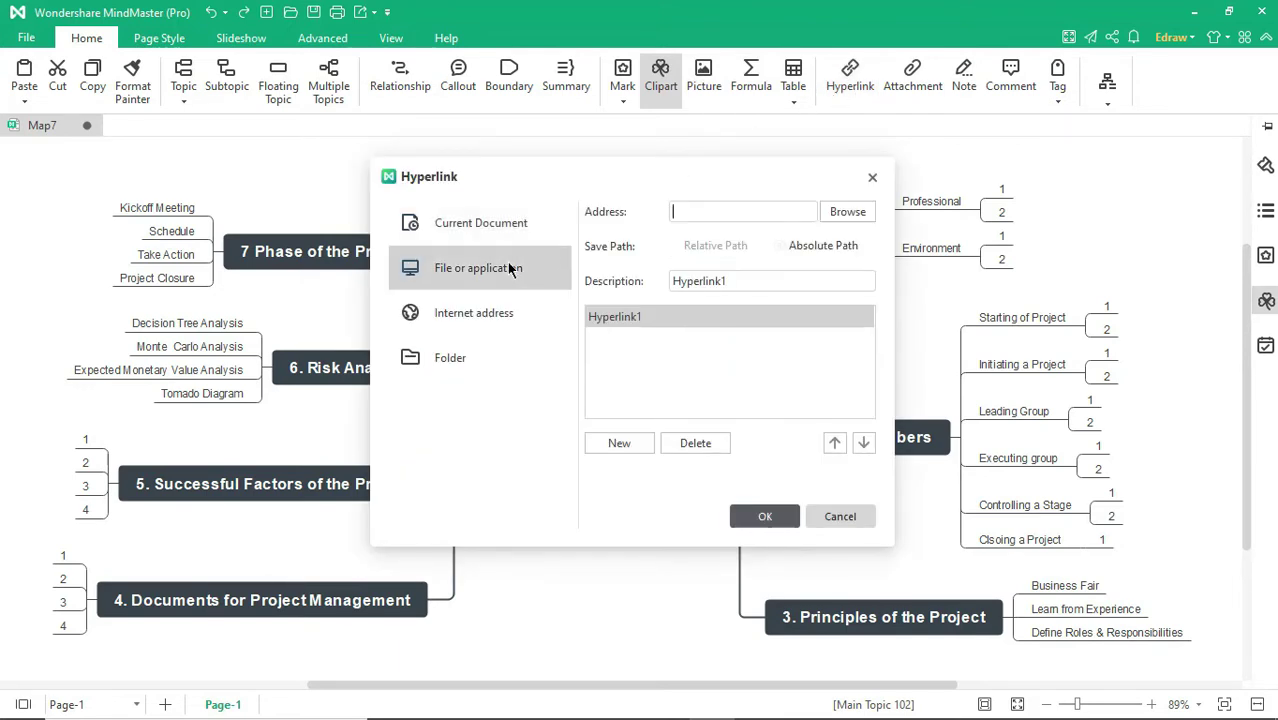
left_click(499, 304)
left_click(487, 353)
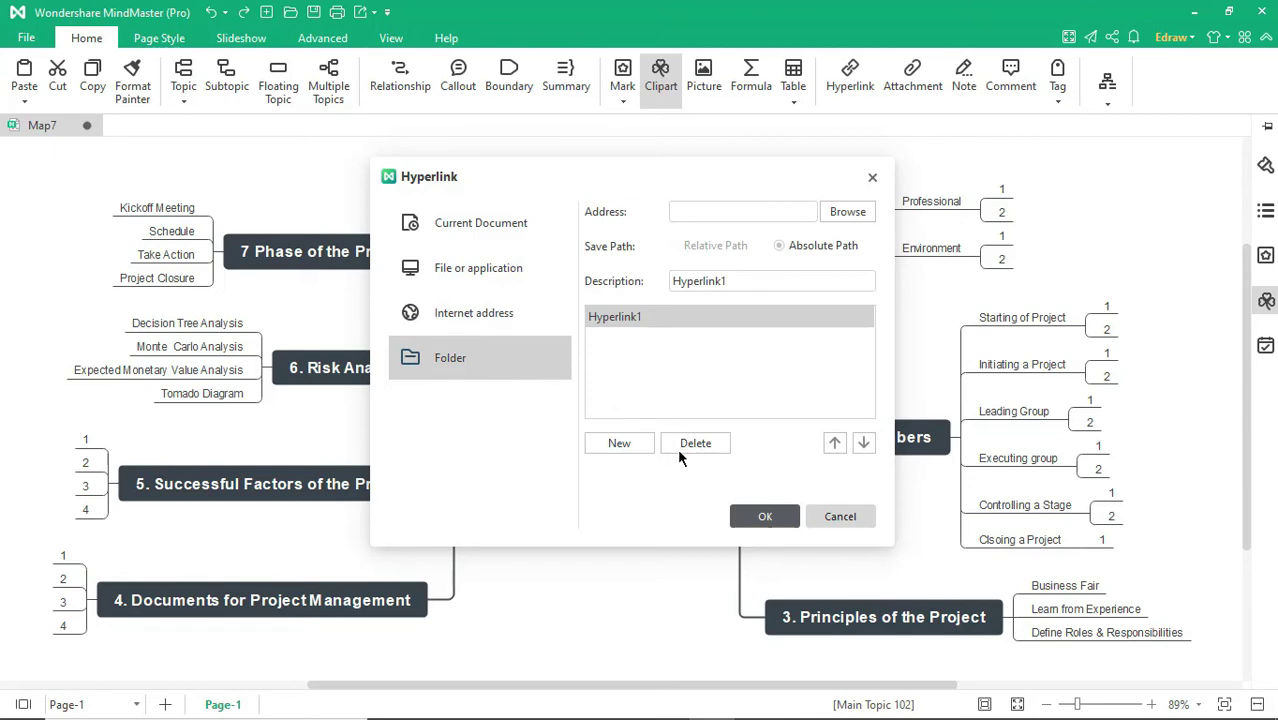
left_click(836, 516)
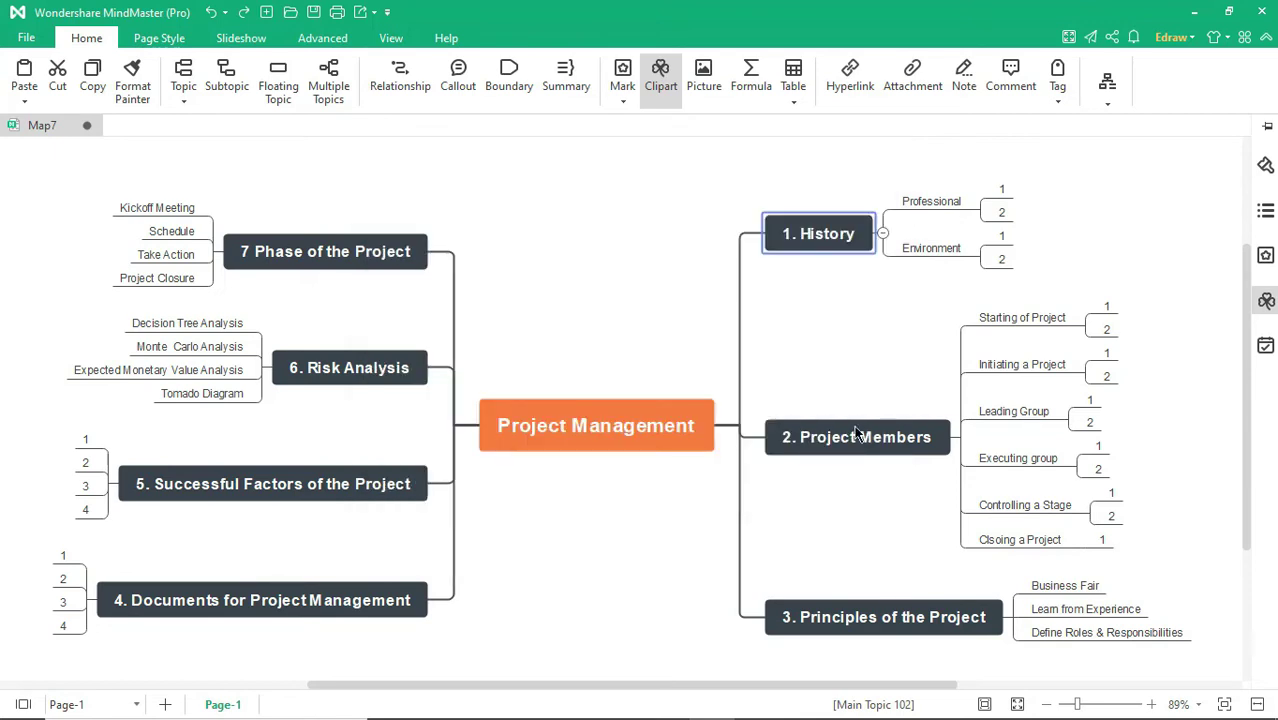
Add a short note reading 'Text' to 1. History, dismissing the attachment dialog first.
left_click(918, 93)
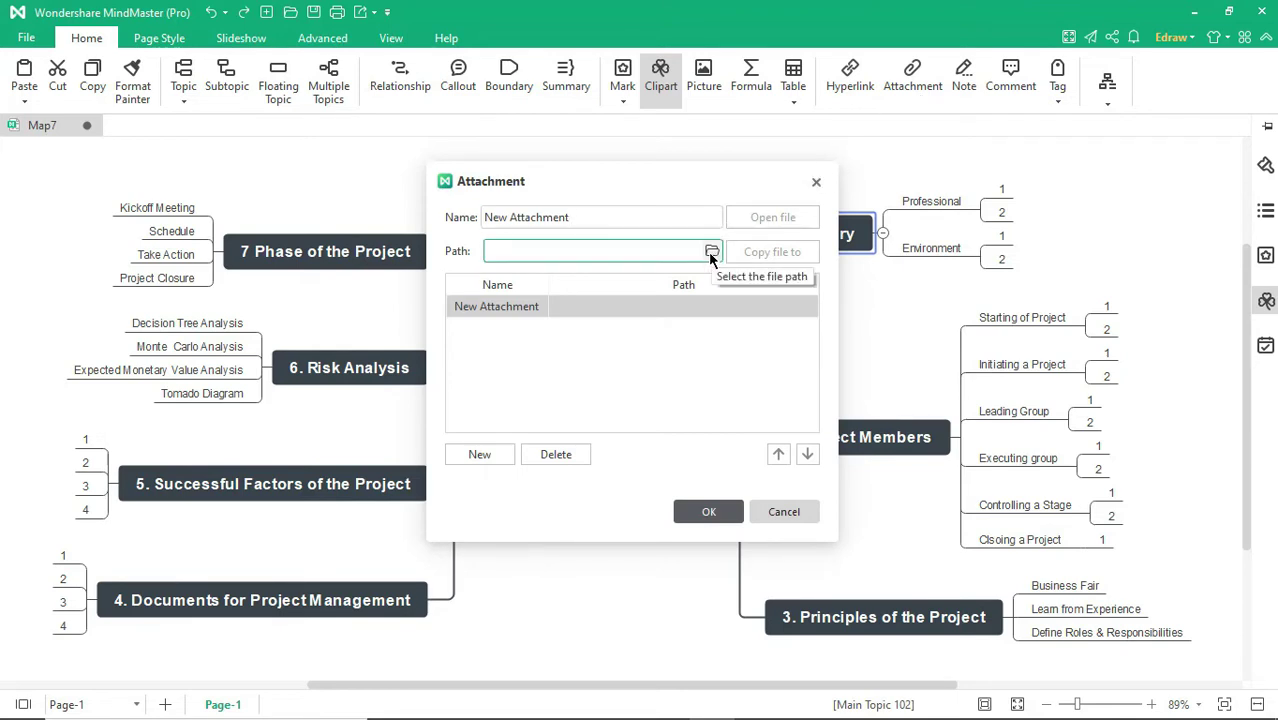
left_click(780, 511)
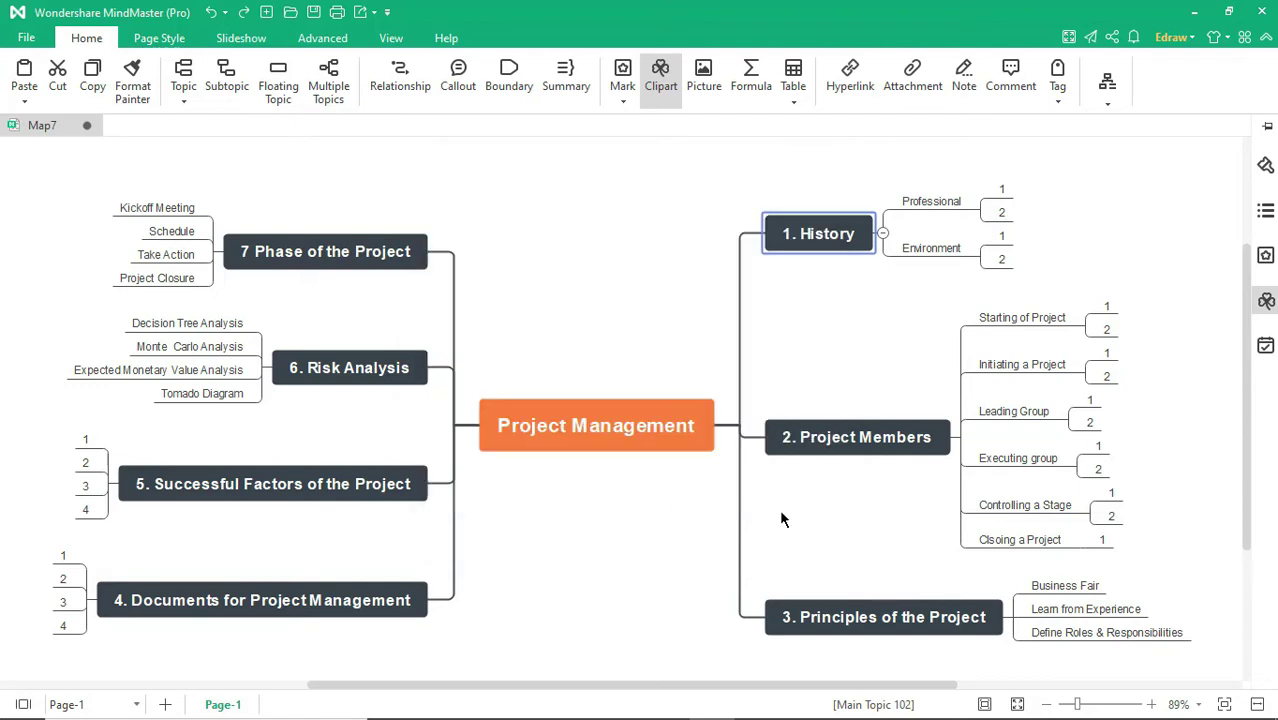
left_click(964, 80)
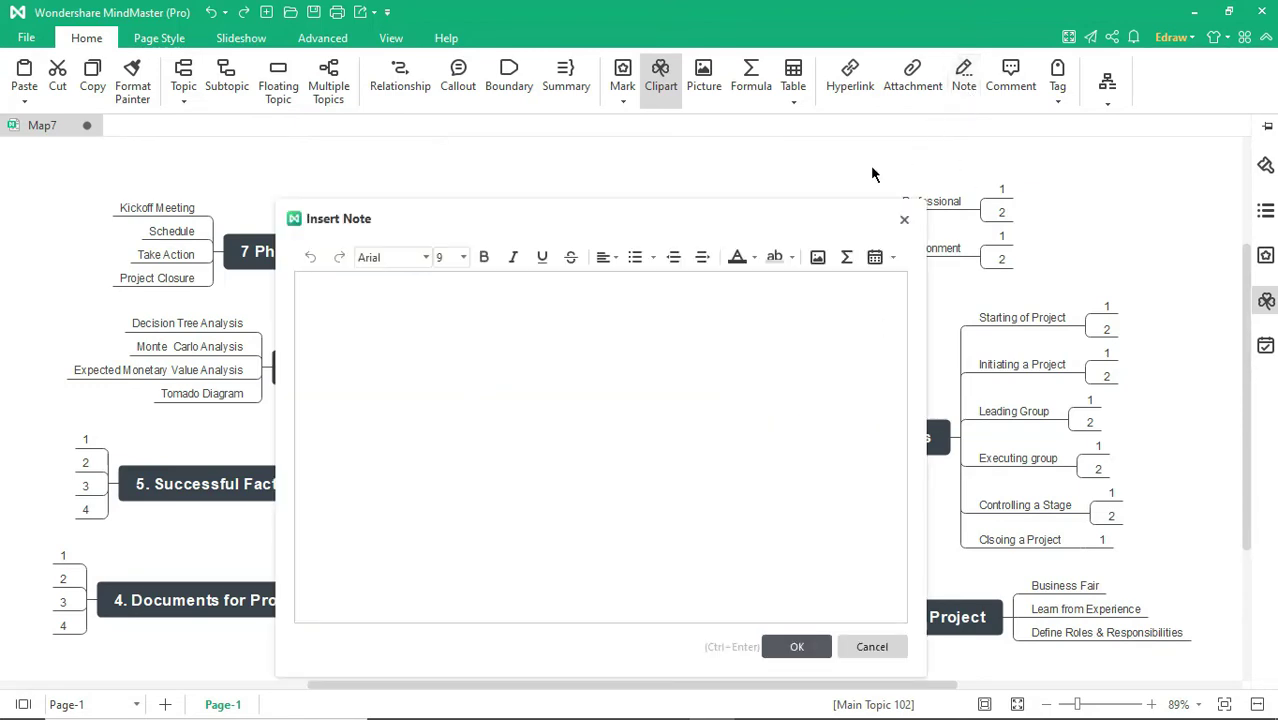
type("Text")
left_click(797, 647)
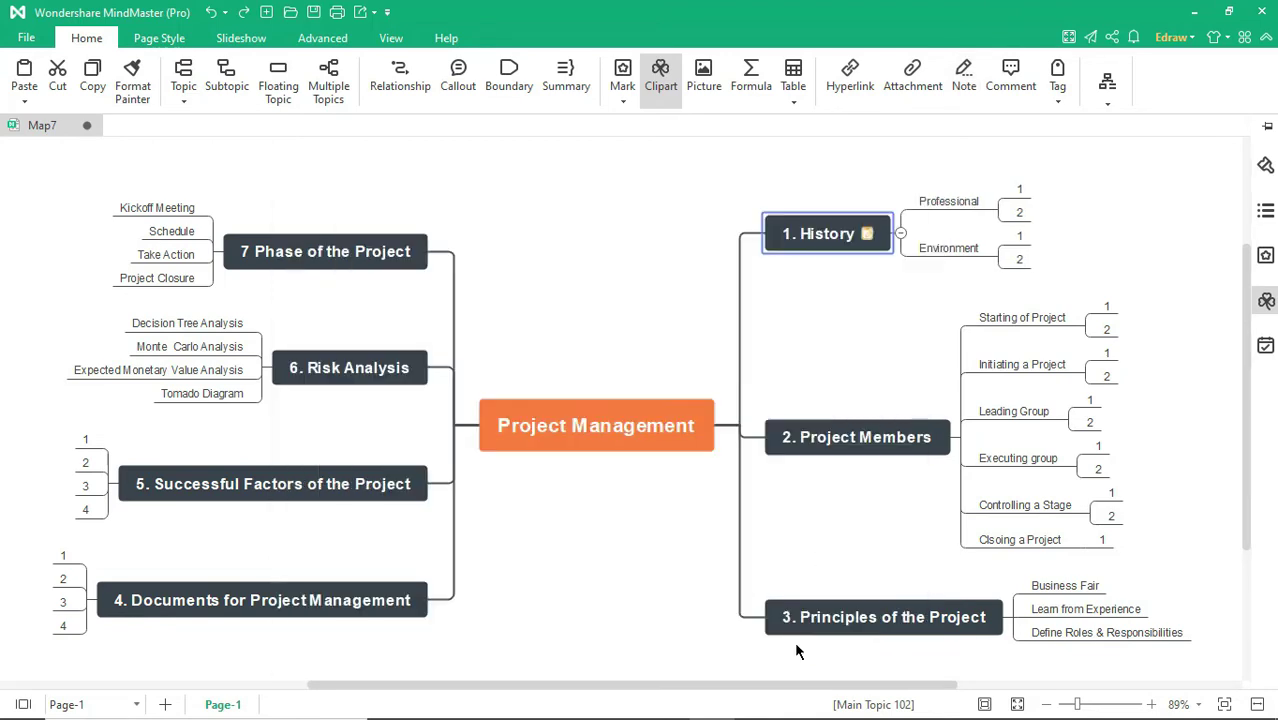
Delete the note from the 1. History topic.
left_click(1062, 229)
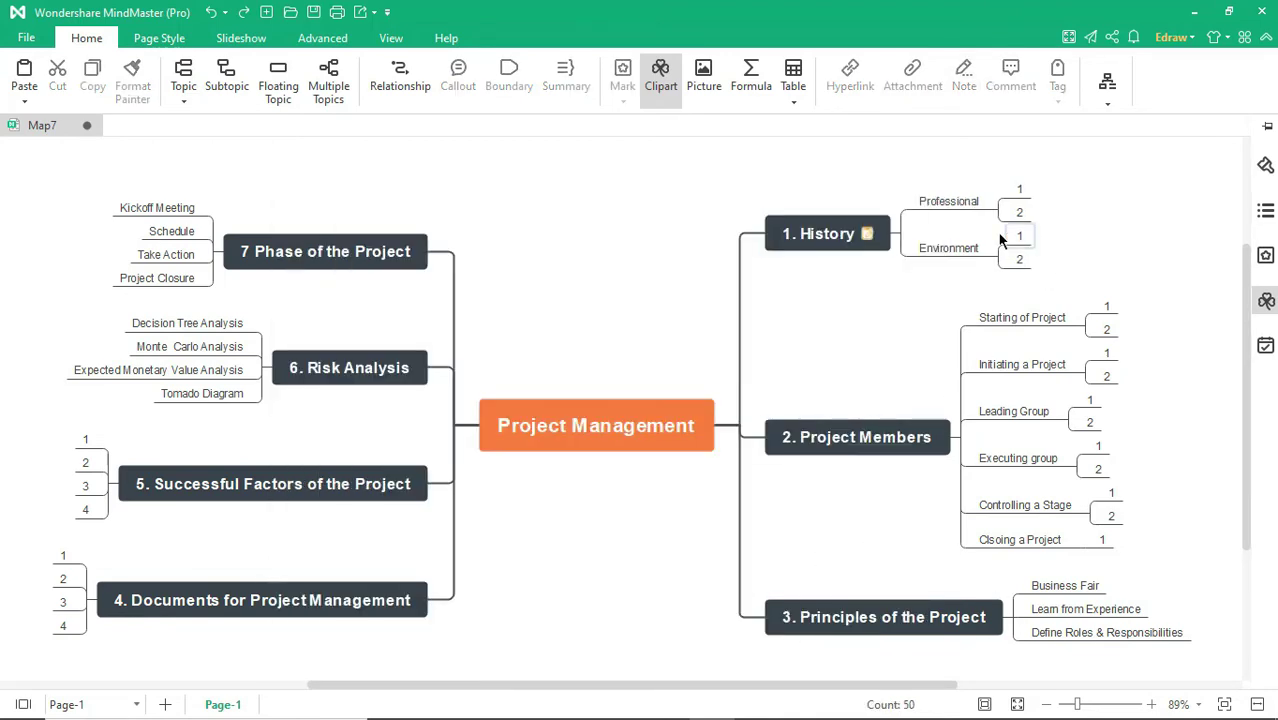
left_click(872, 241)
key("Delete")
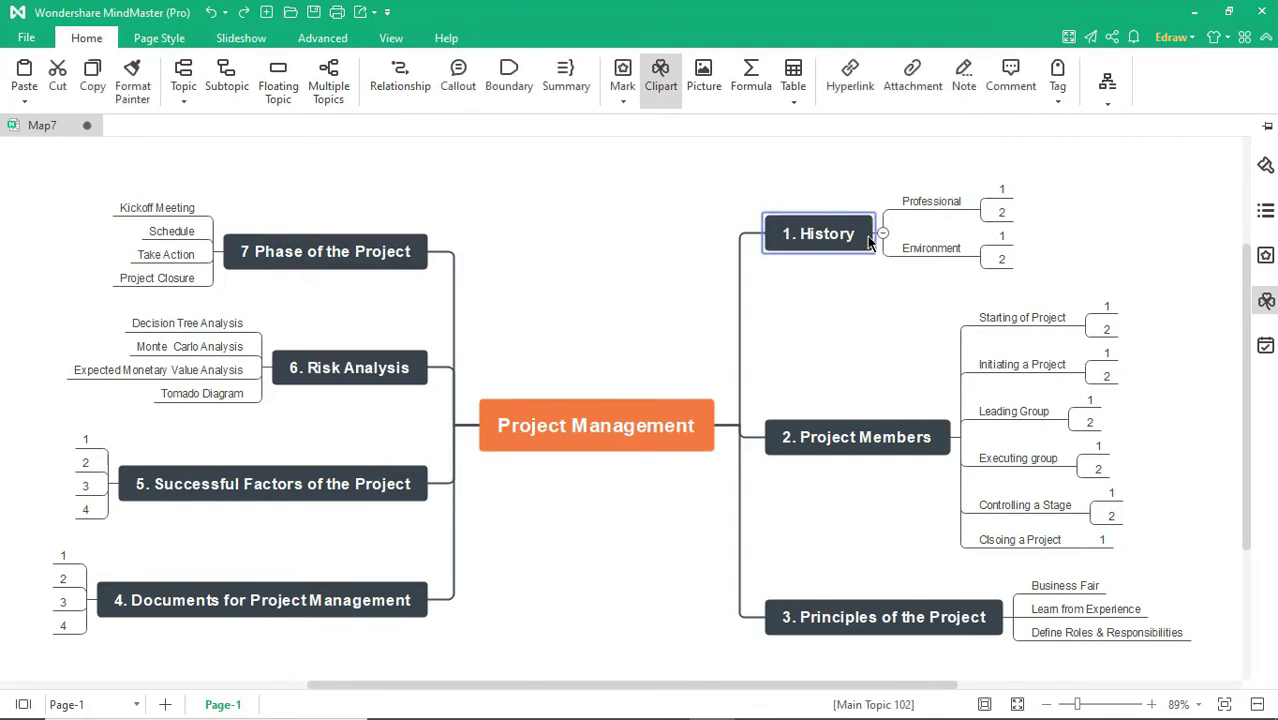
Post a comment reading 'text' on 1. History, then remove that comment.
left_click(1010, 78)
type("text")
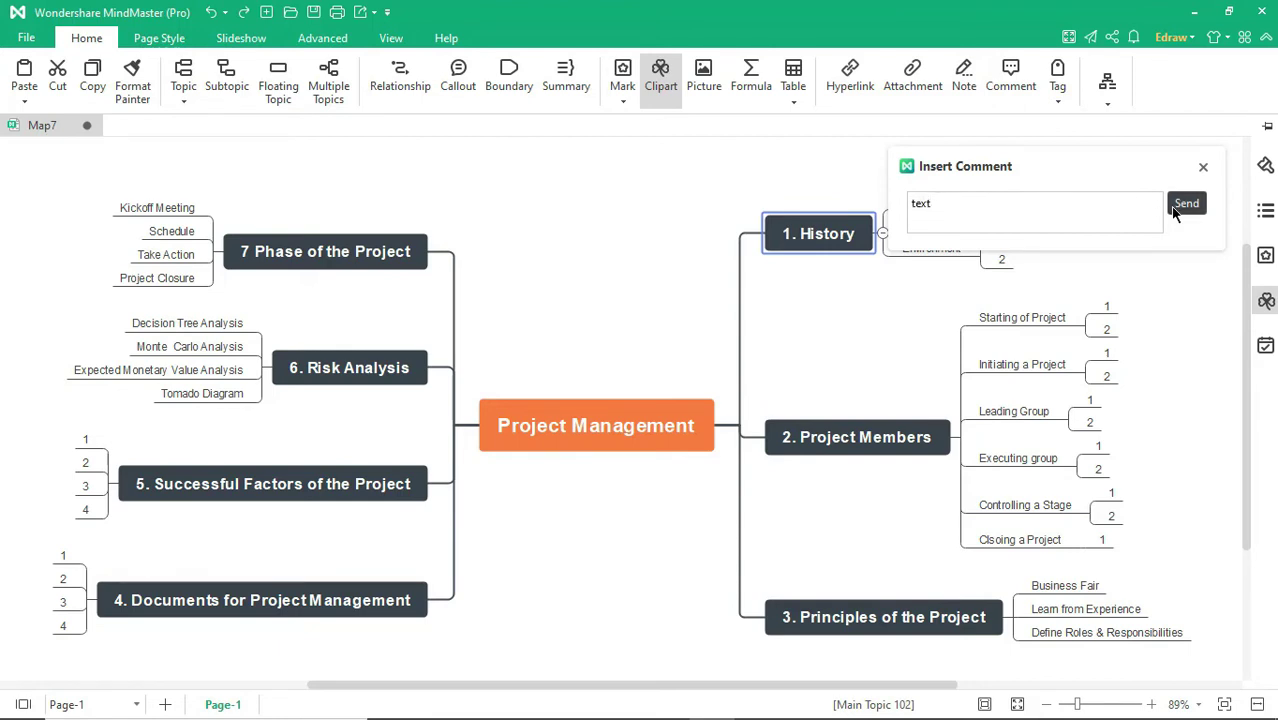
left_click(1177, 208)
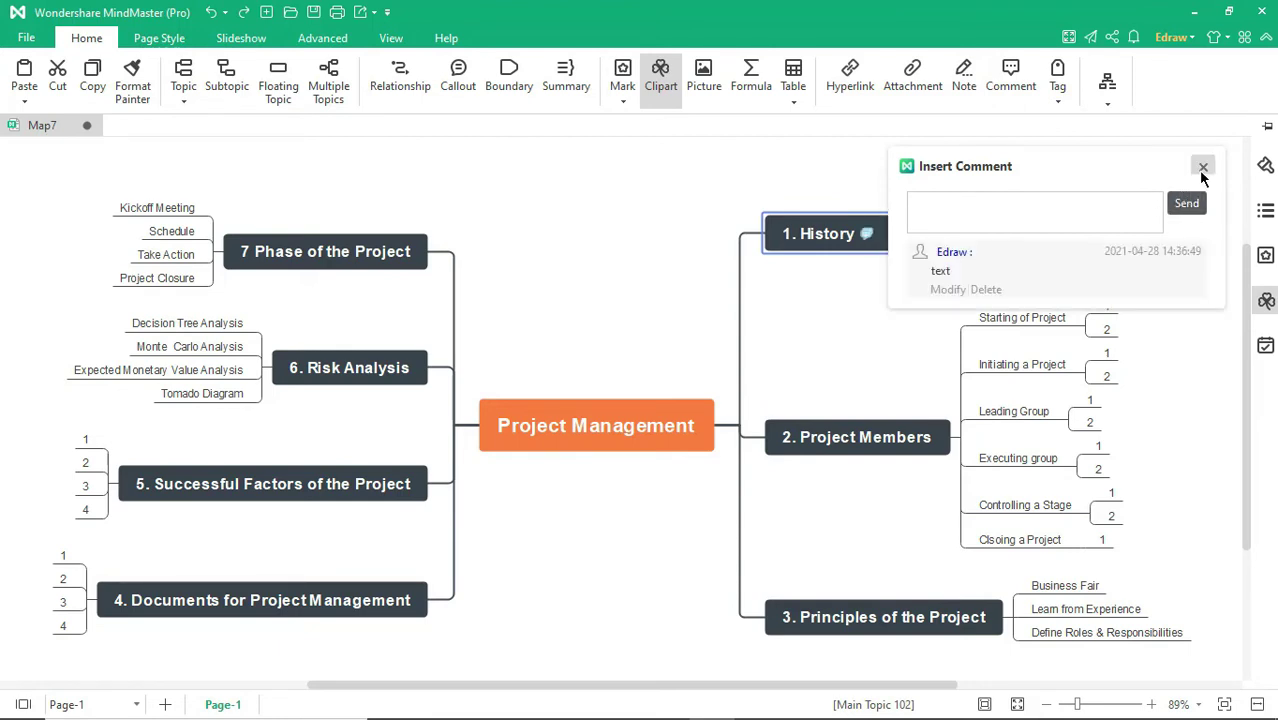
left_click(1201, 167)
left_click(866, 233)
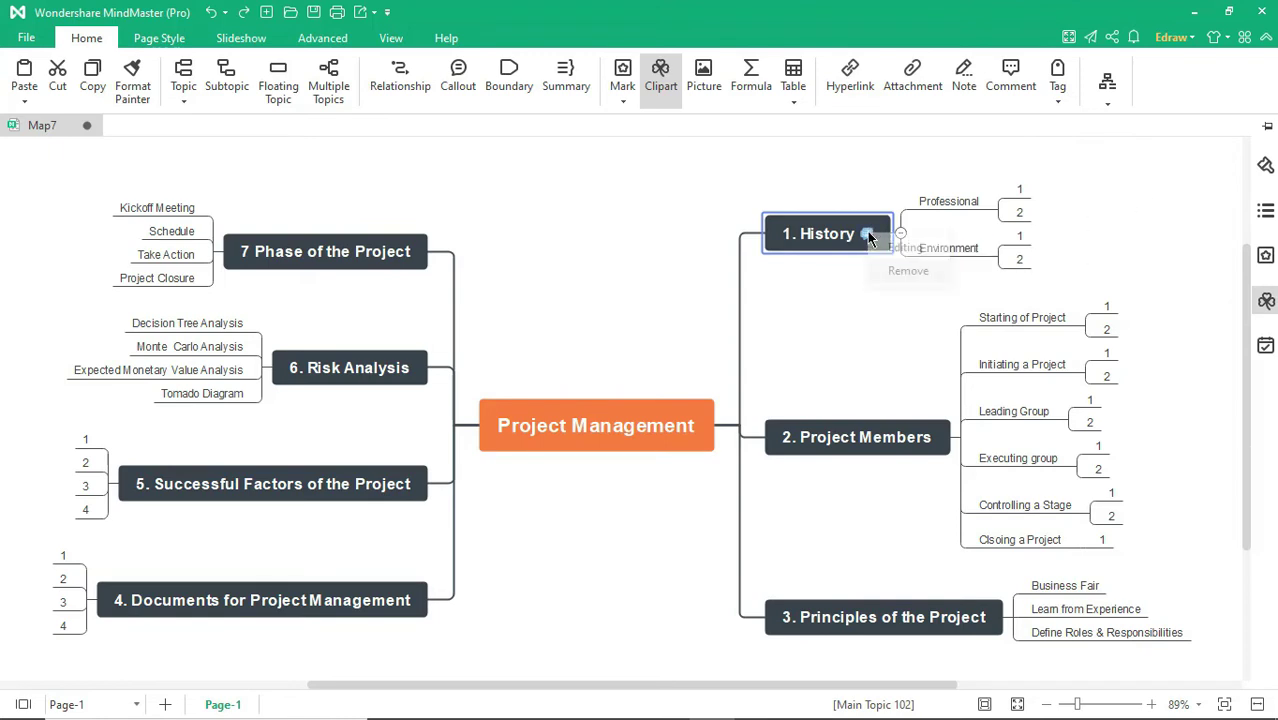
left_click(908, 271)
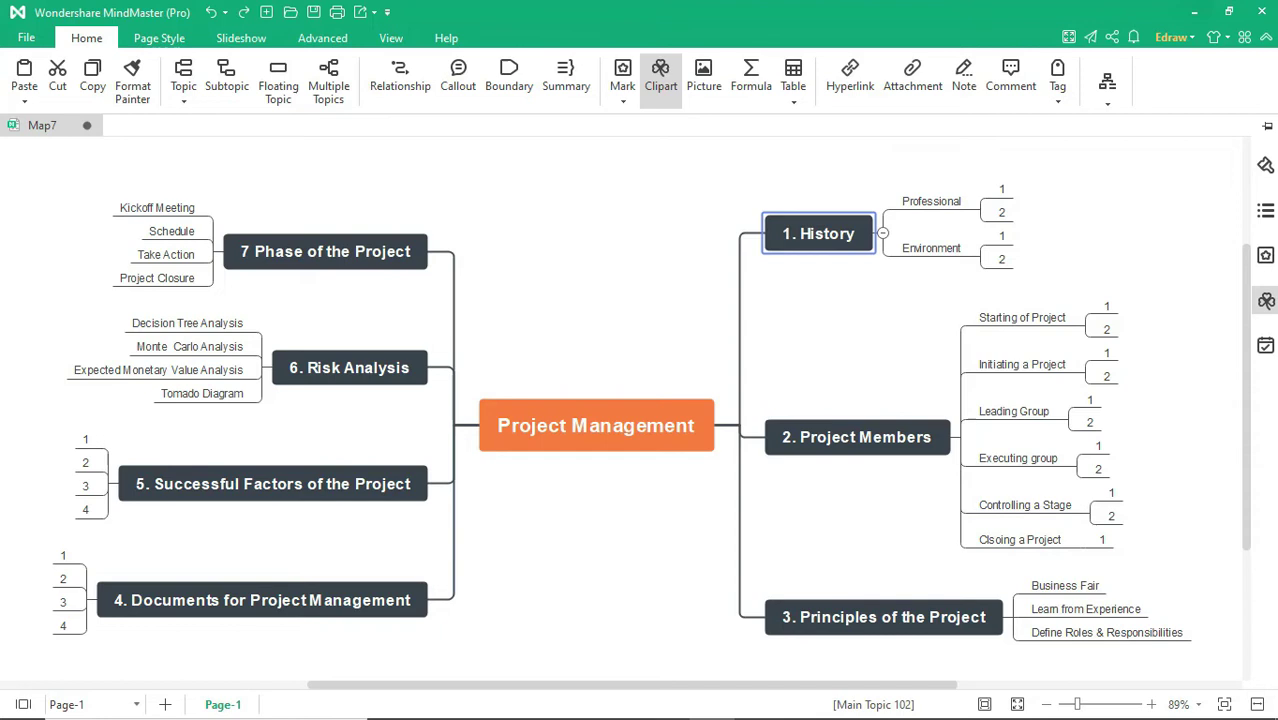
Create a new tag named 'text' in the Tag Manager.
left_click(1058, 100)
left_click(1060, 145)
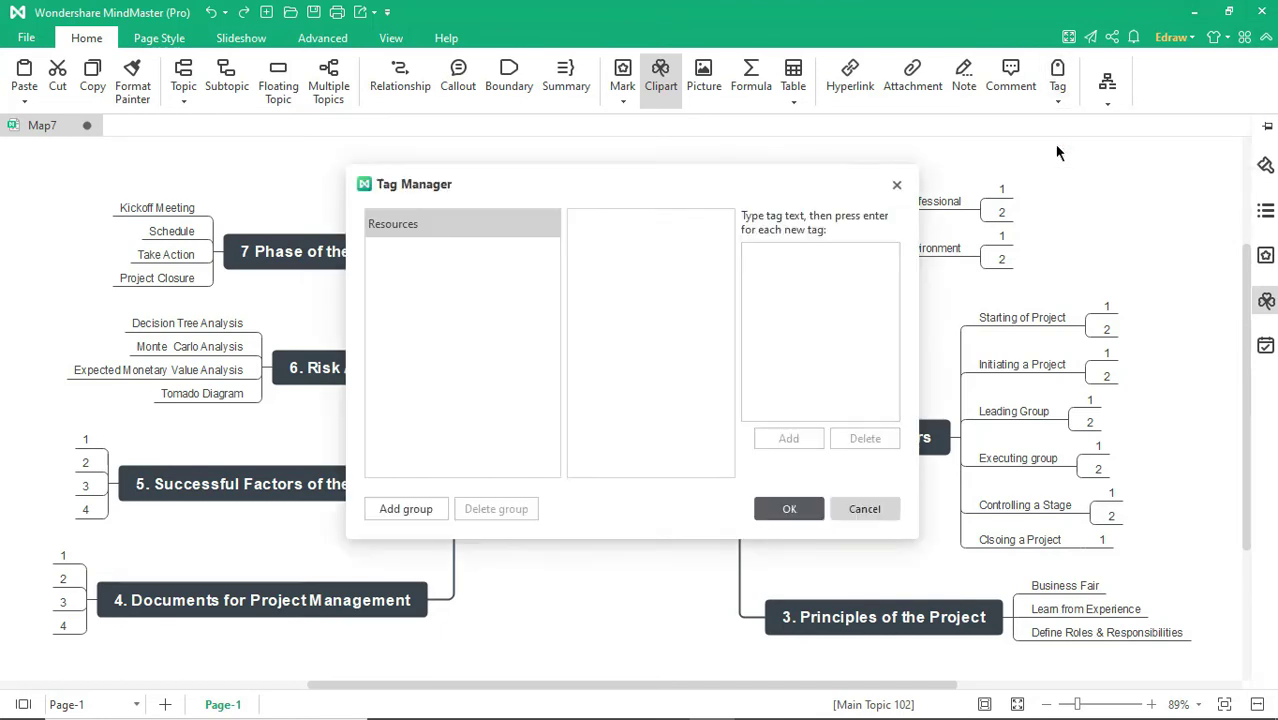
type("text")
left_click(793, 437)
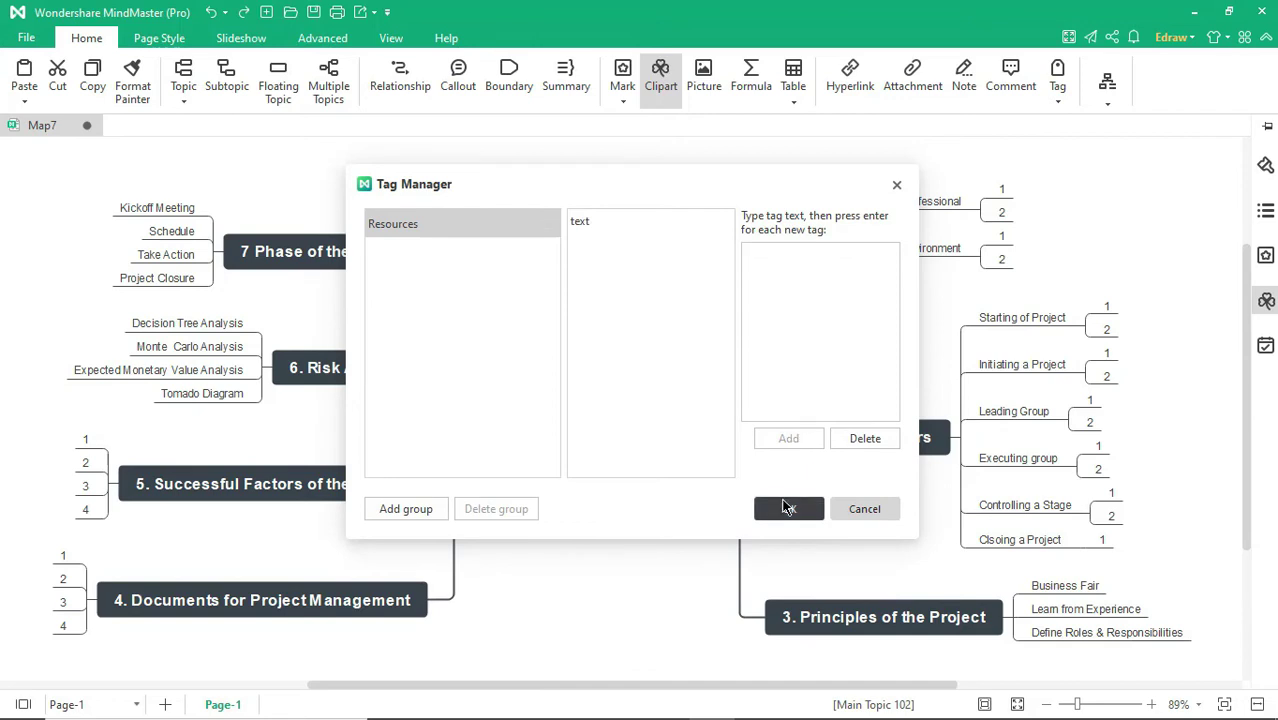
left_click(779, 506)
Apply the 'text' tag to 1. History, then undo it.
right_click(832, 238)
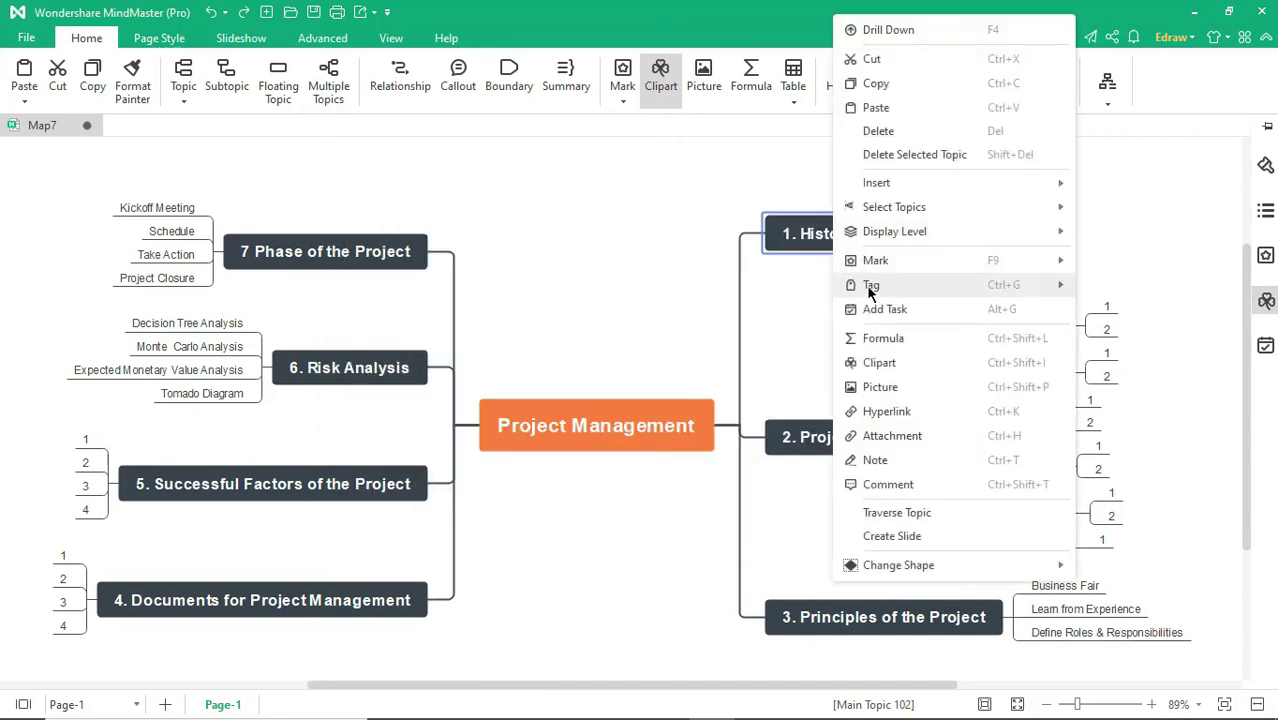
mouse_move(872, 285)
left_click(606, 313)
left_click(661, 316)
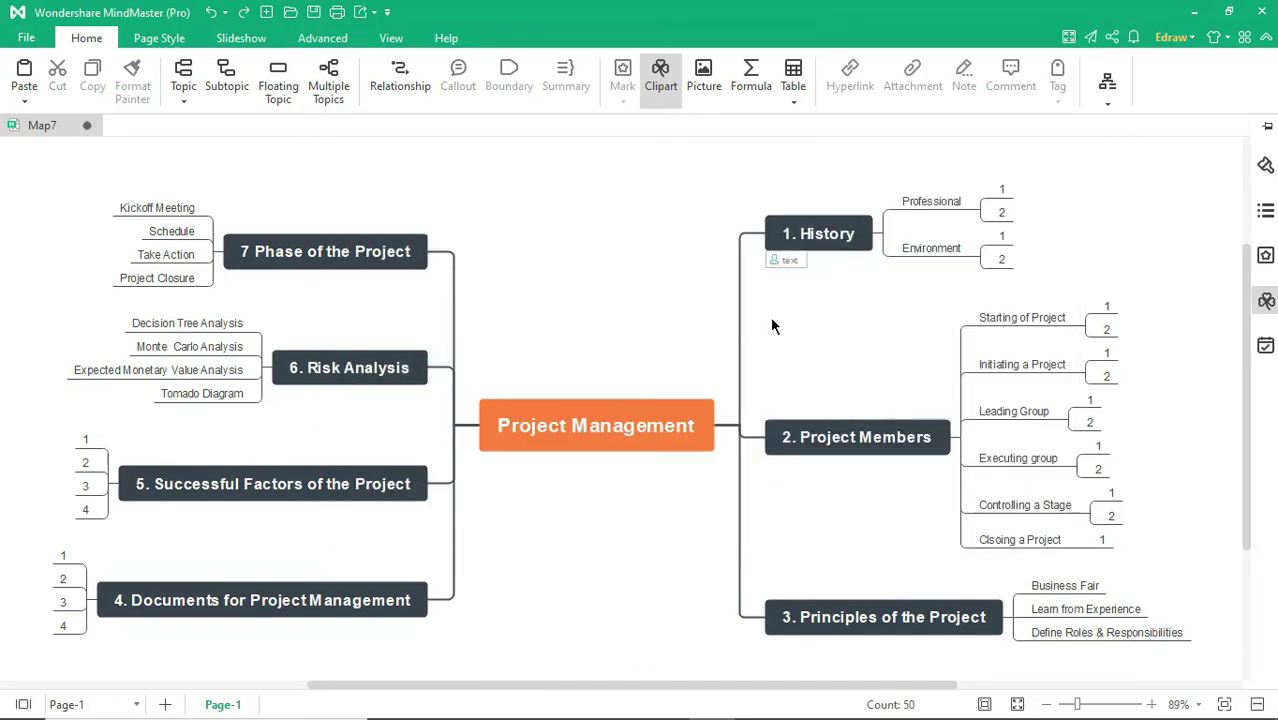
key("ctrl+z")
left_click(809, 323)
Auto-create slides from the map's topics.
left_click(242, 38)
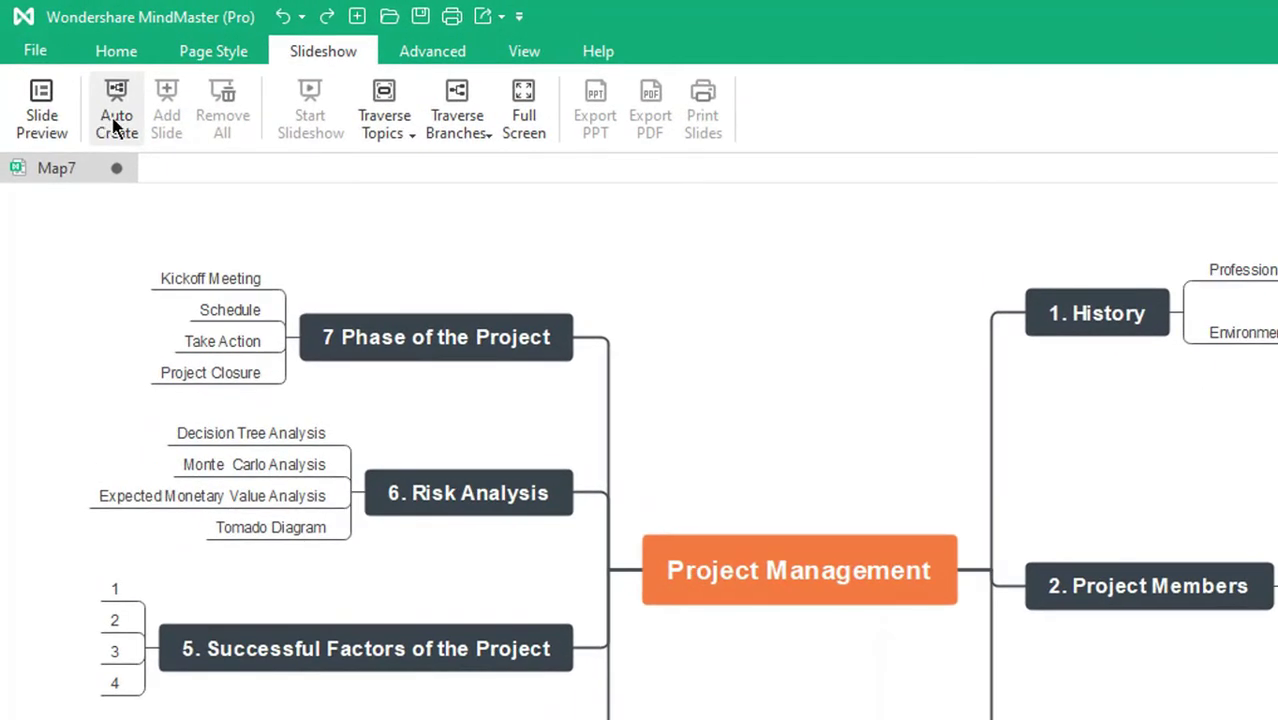
left_click(115, 127)
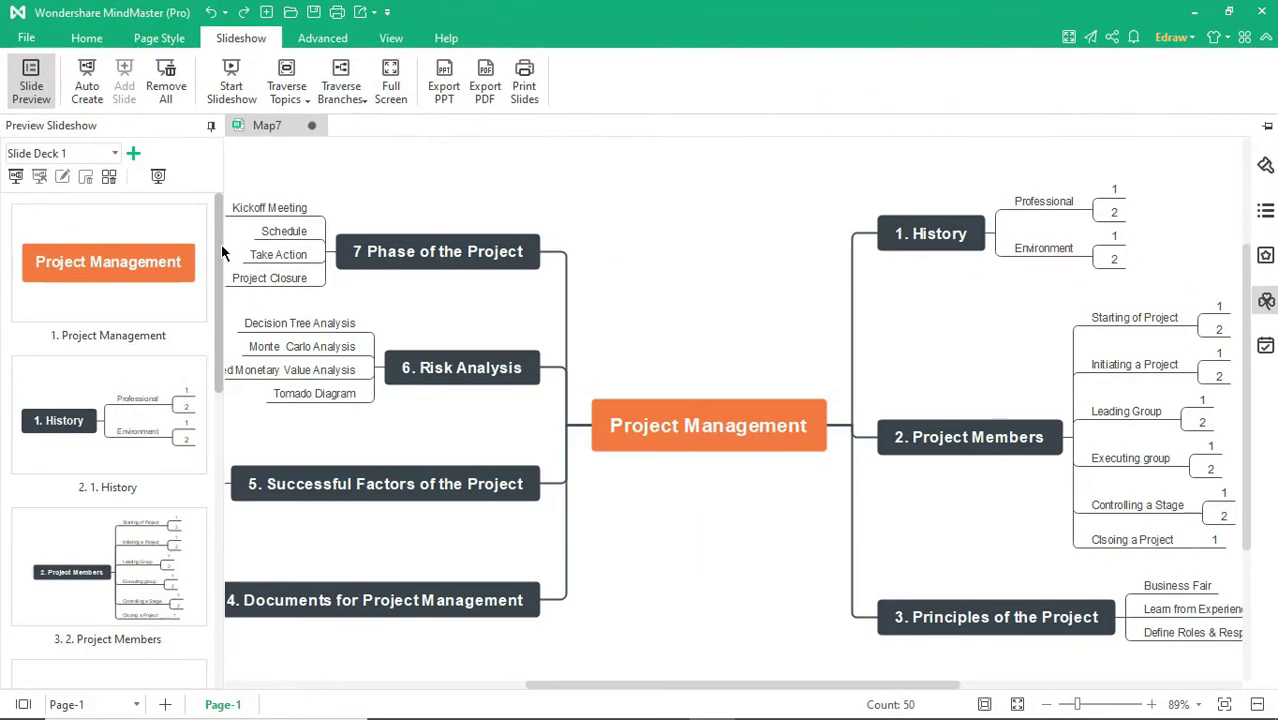
left_click_drag(295, 337, 295, 519)
left_click_drag(222, 387, 212, 251)
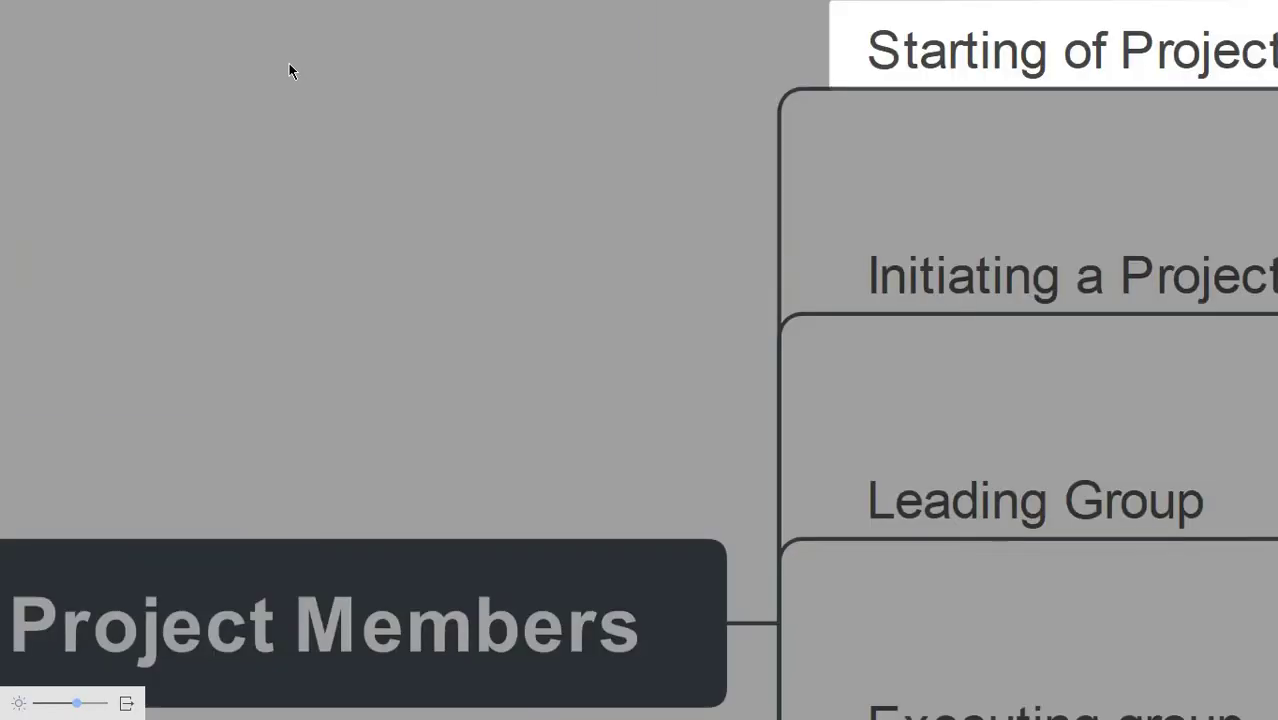
key("Right")
key("Right")
key("Right")
key("Right")
key("Right")
key("Right")
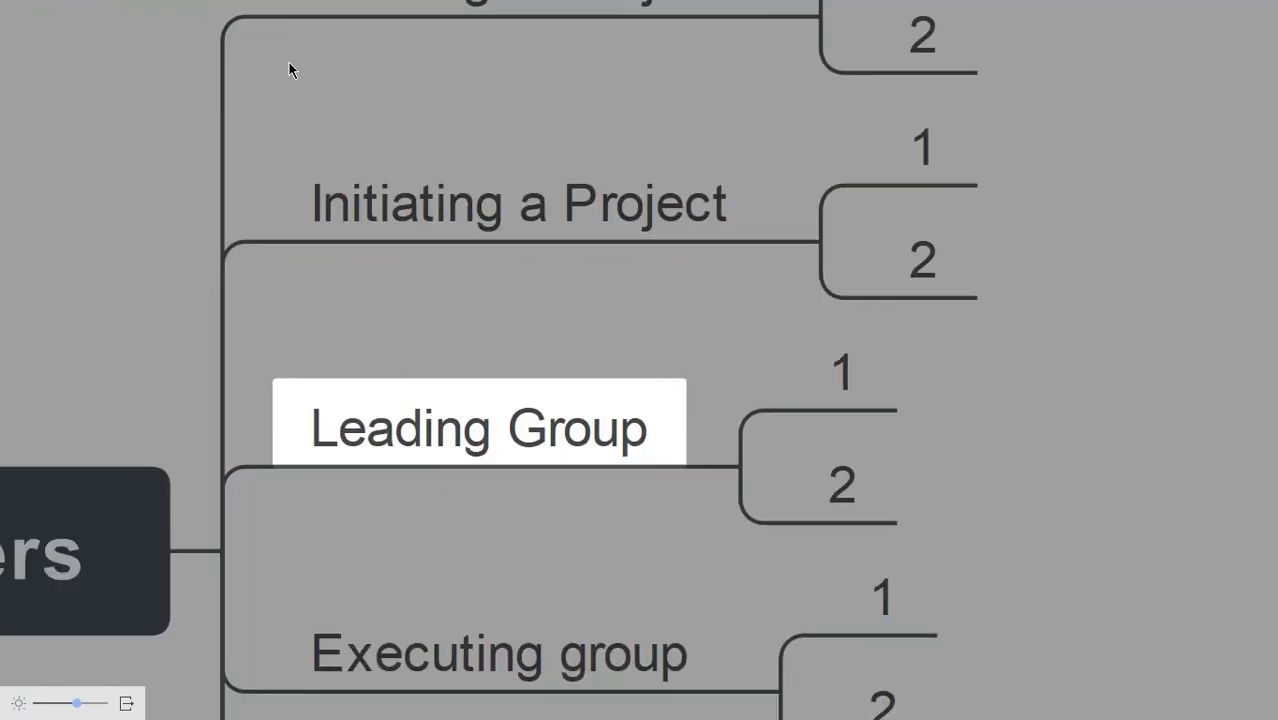
Present the slides through 2. Project Members, then exit back to the editor.
key("Right")
key("Escape")
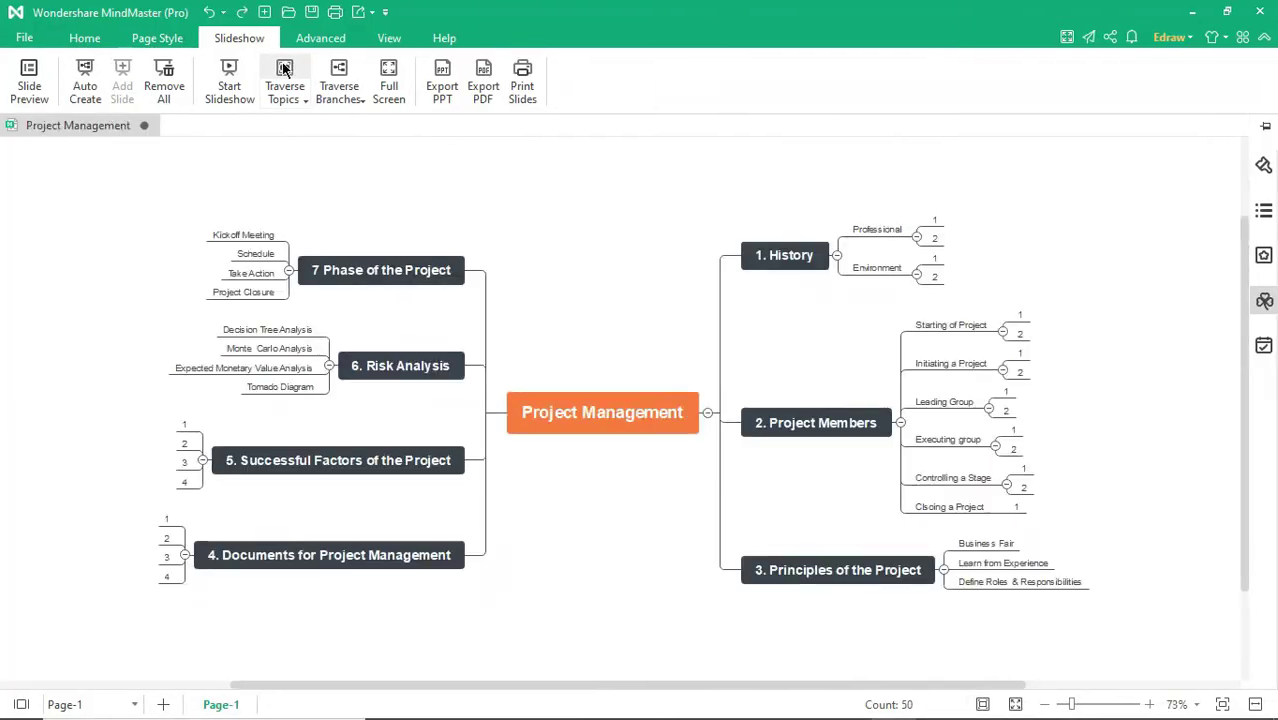
Open the Gantt chart and add every topic in the map as a task.
left_click(312, 40)
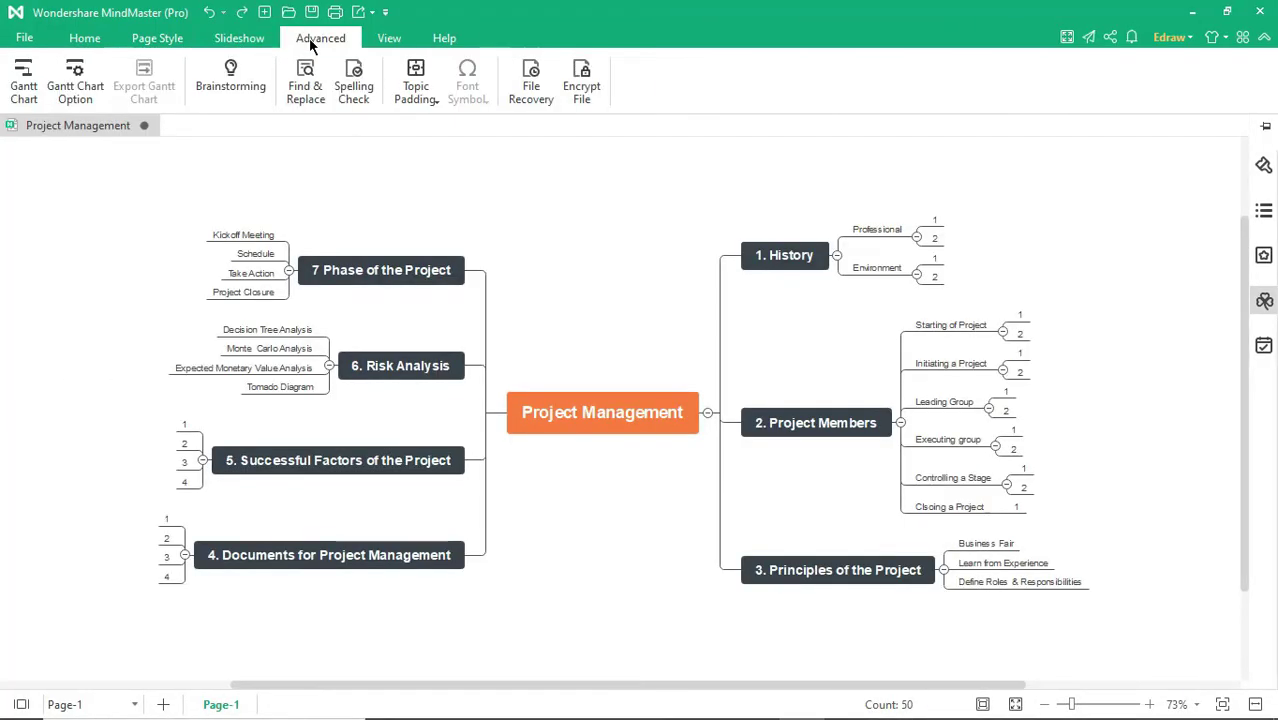
left_click(24, 90)
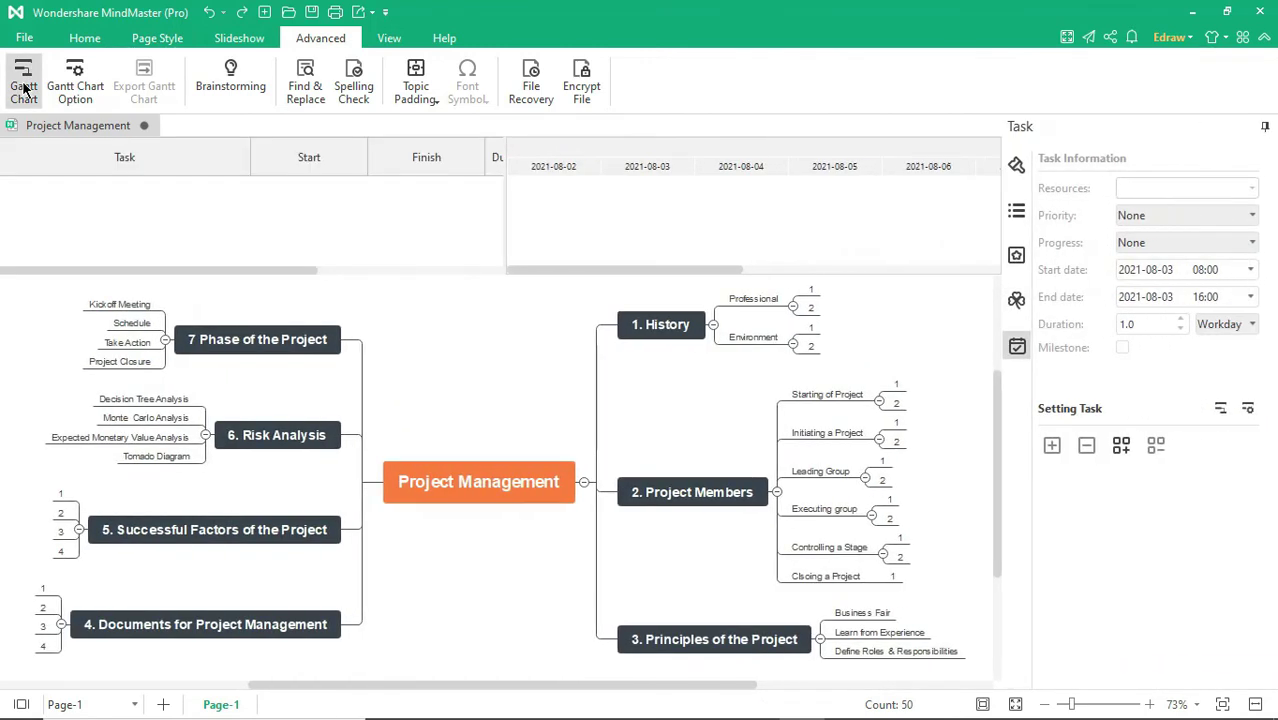
key("ctrl+a")
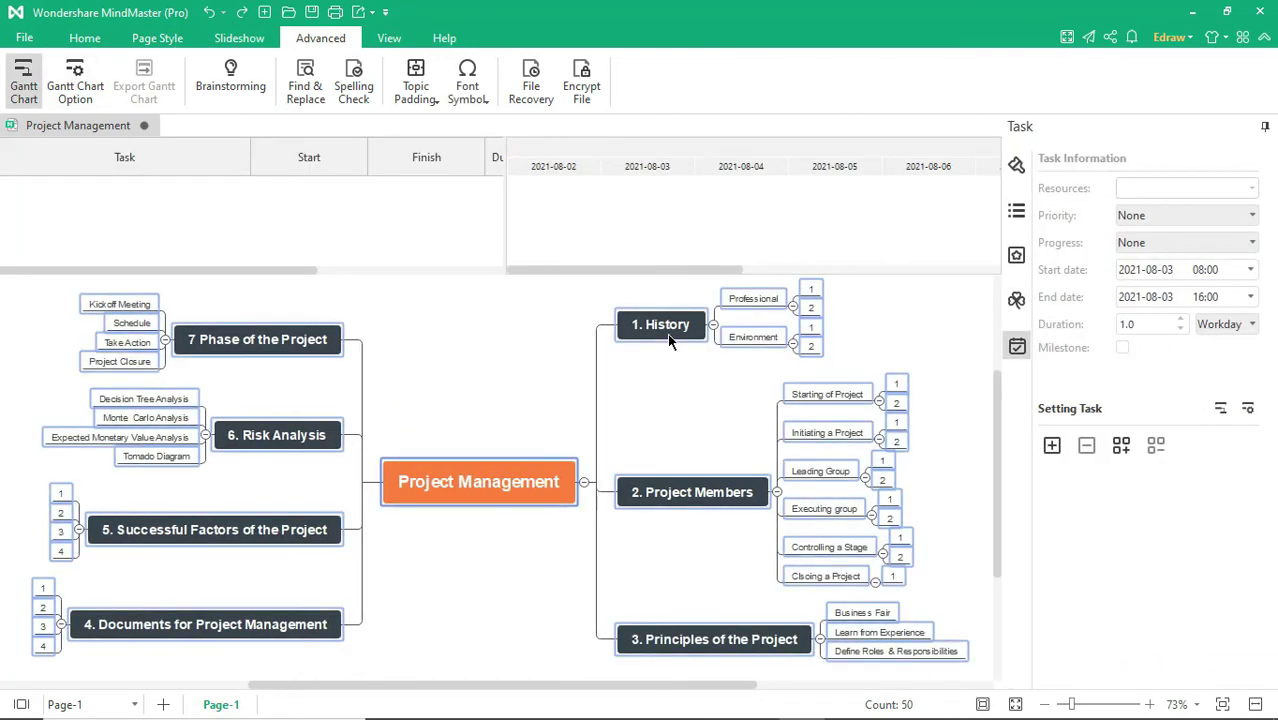
left_click(1051, 447)
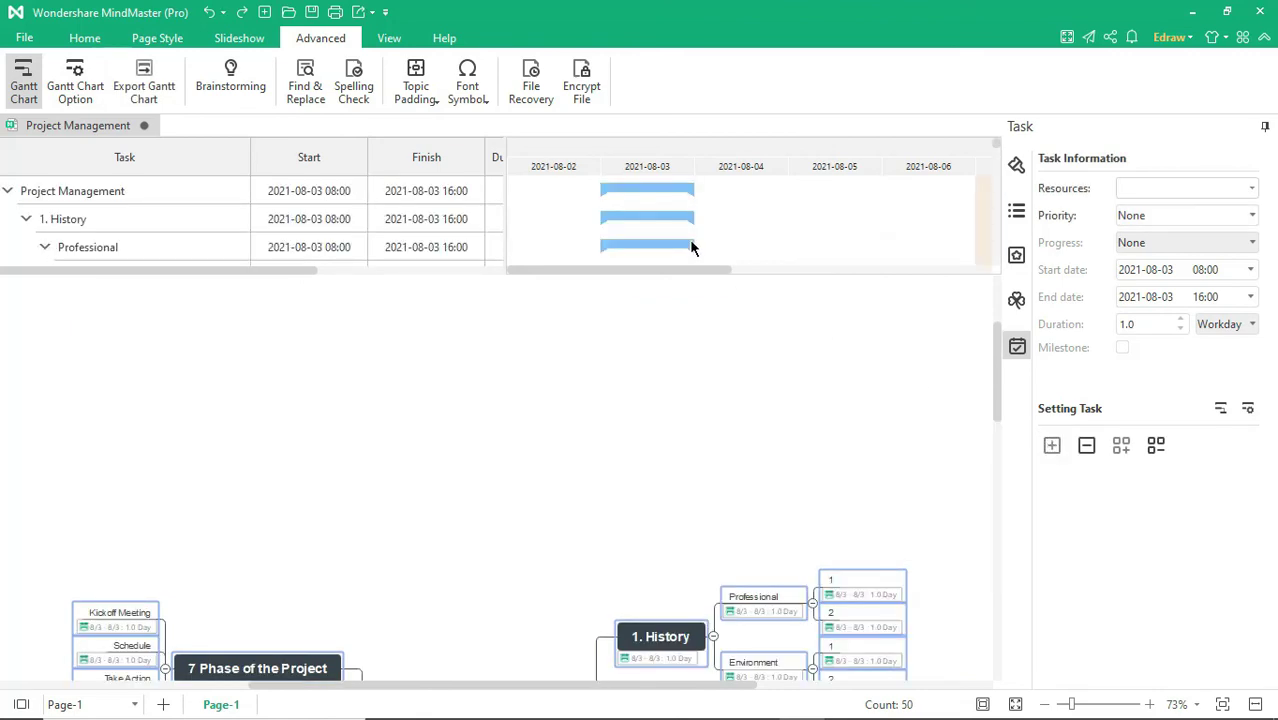
Drag several Gantt task bars, including Project Management, to later dates.
left_click_drag(690, 190, 870, 248)
left_click_drag(768, 250, 813, 248)
left_click_drag(736, 260, 879, 254)
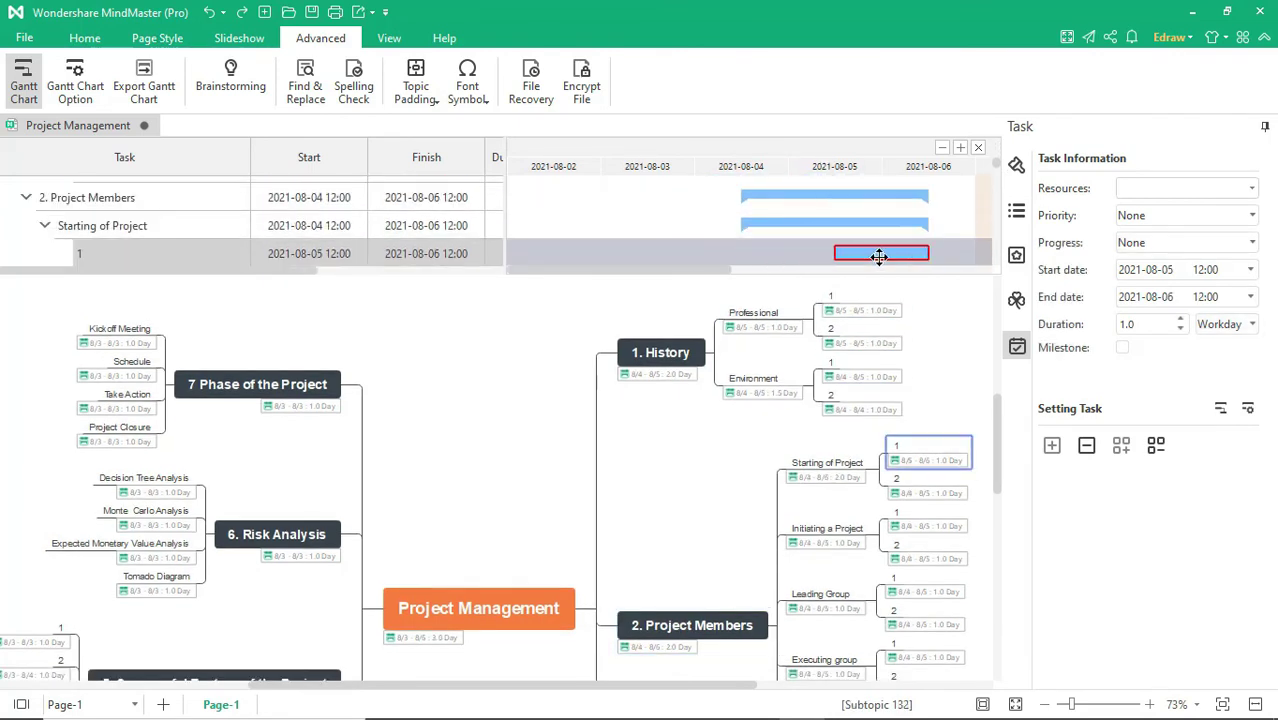
Set the Gantt chart's major unit to Quarter and minor unit to Month.
left_click(74, 78)
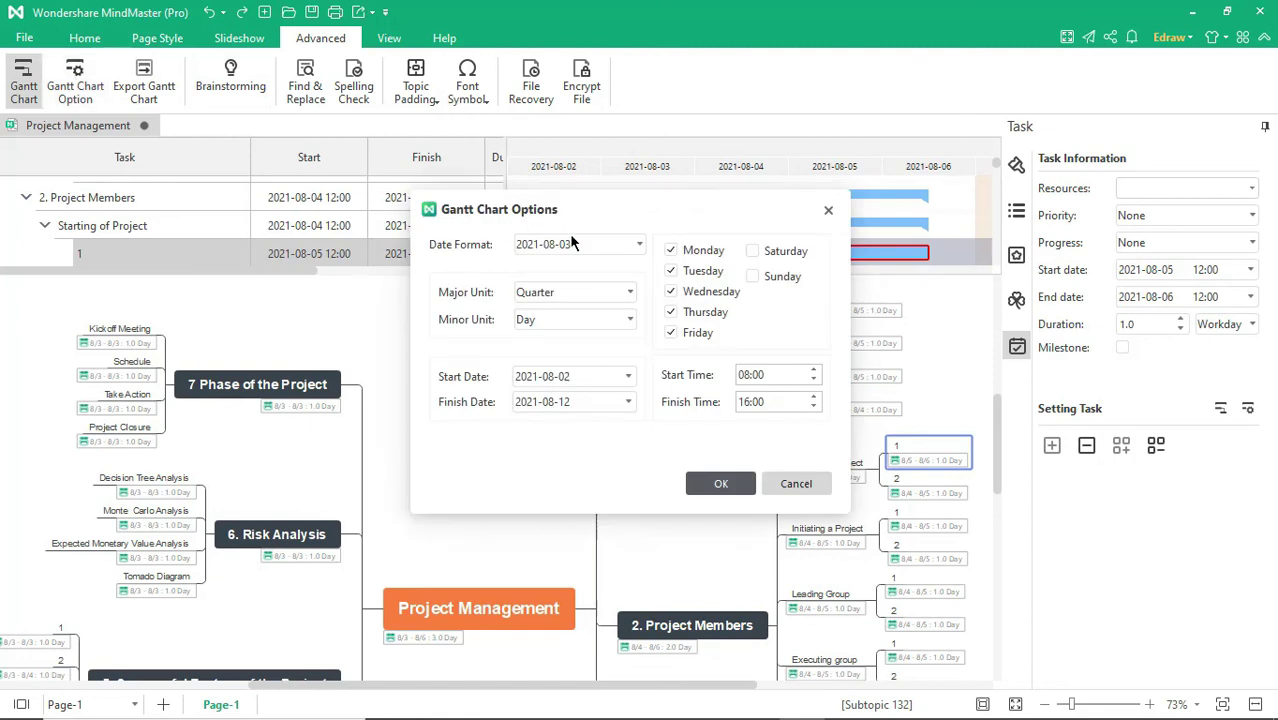
left_click(599, 246)
left_click(599, 246)
left_click(575, 292)
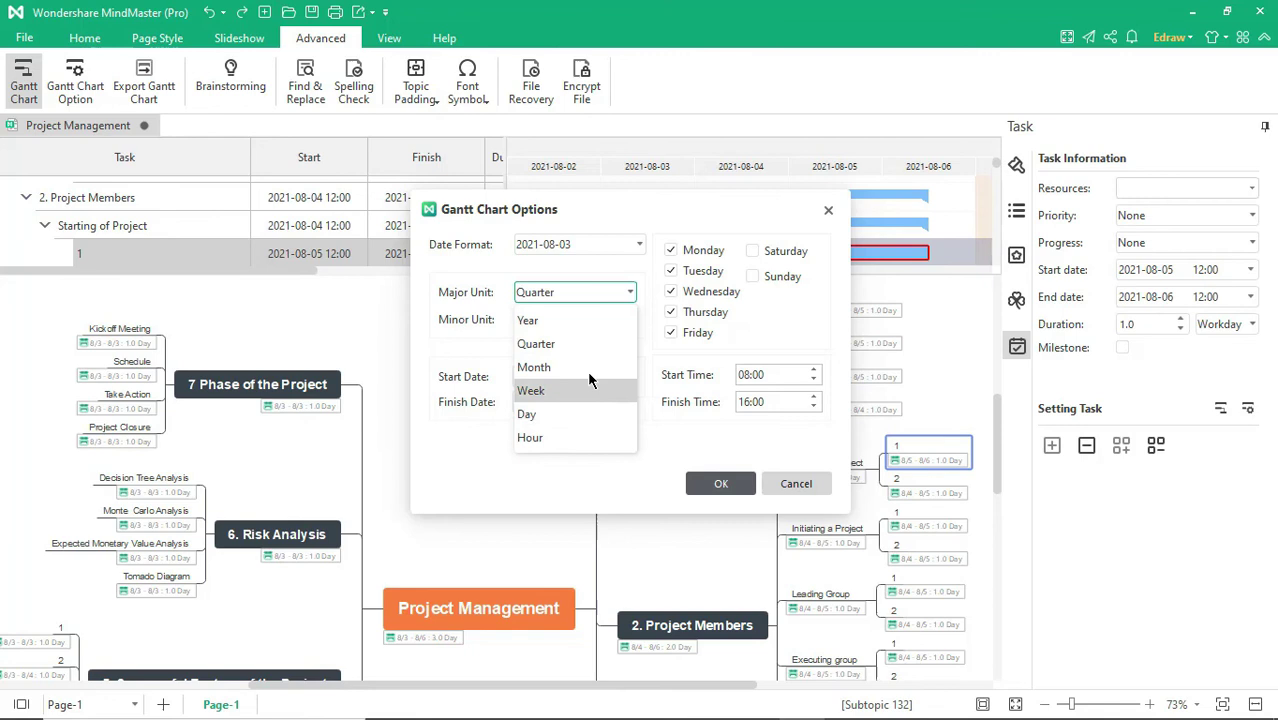
left_click(588, 343)
left_click(584, 319)
left_click(584, 319)
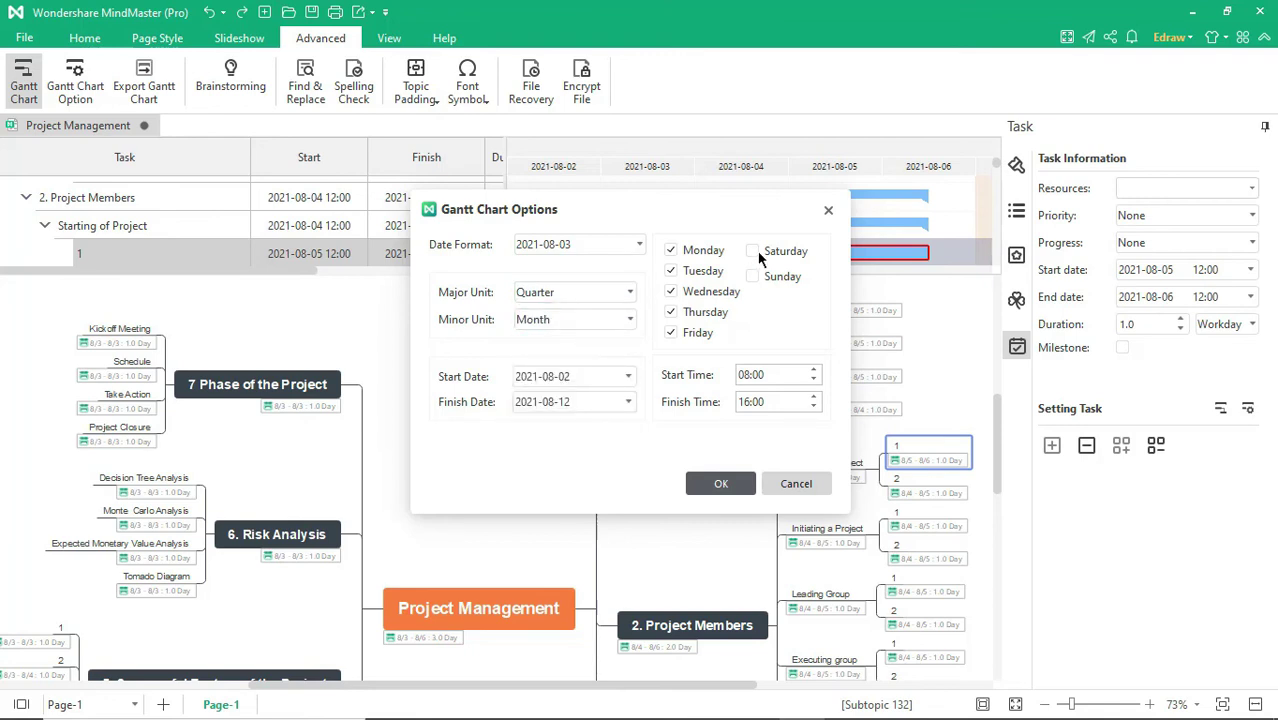
left_click(716, 481)
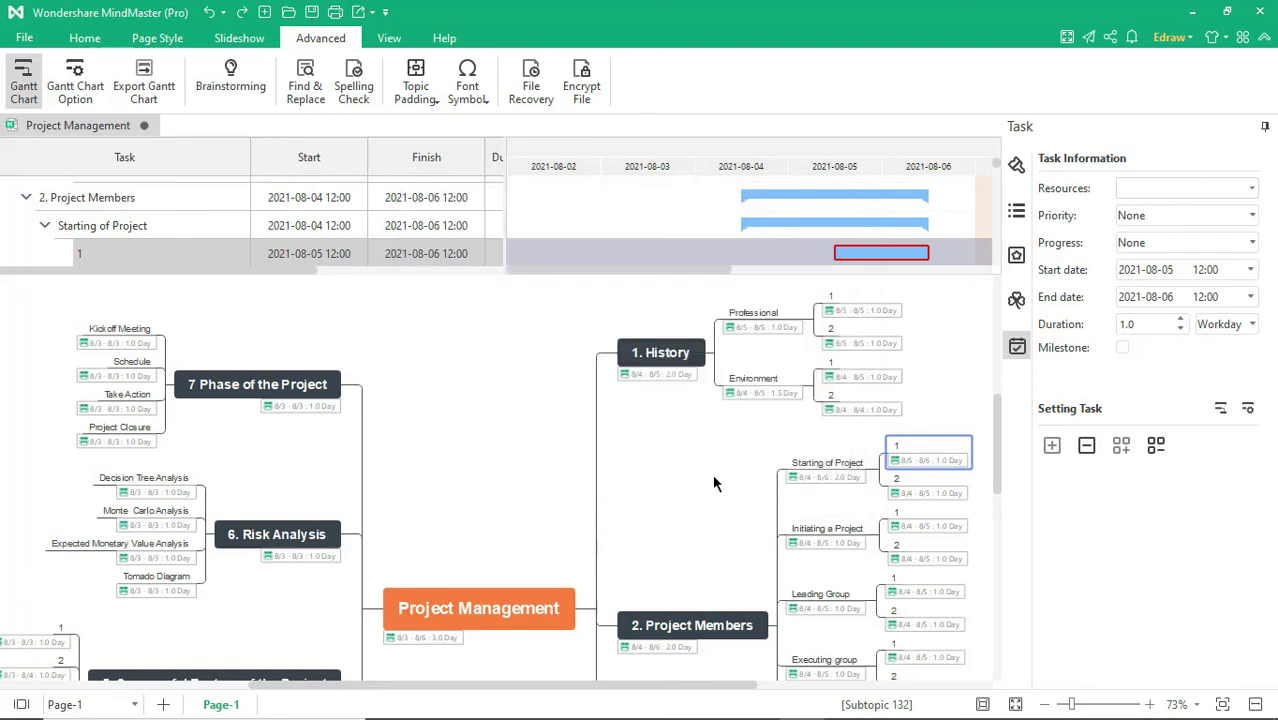
Export the Gantt chart as a PDF to the Desktop.
left_click(143, 85)
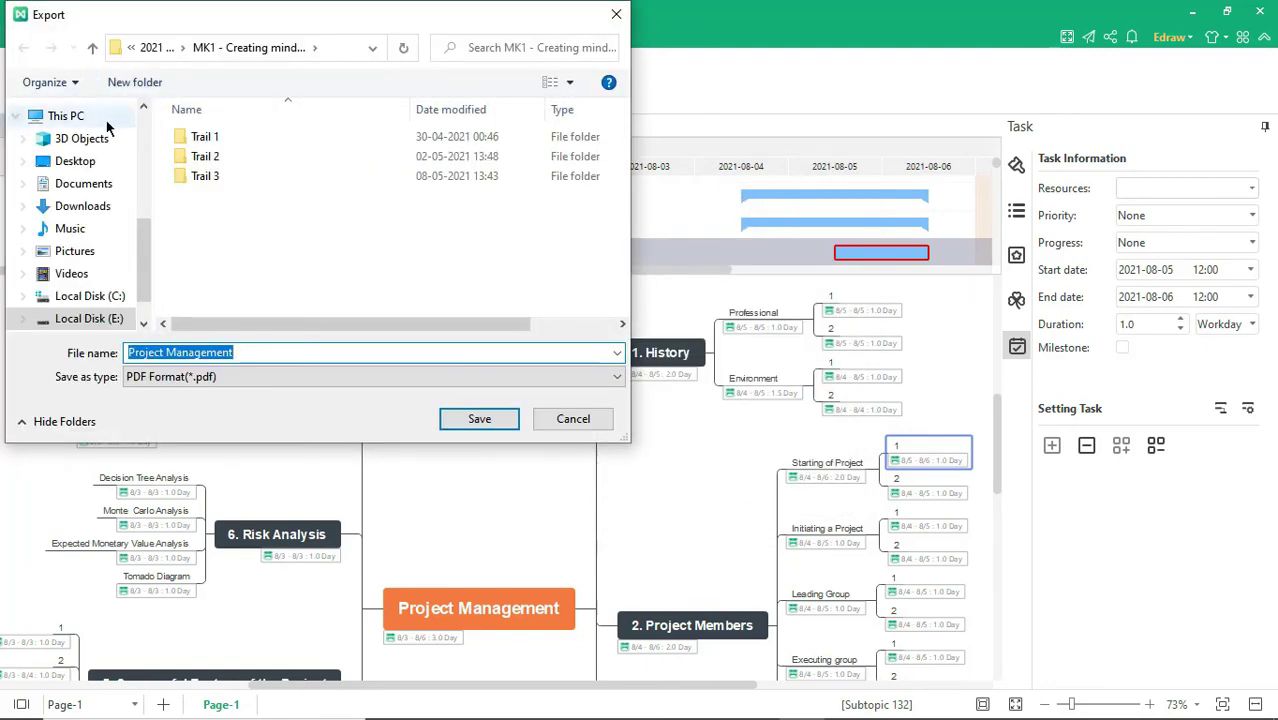
left_click(90, 160)
left_click(487, 414)
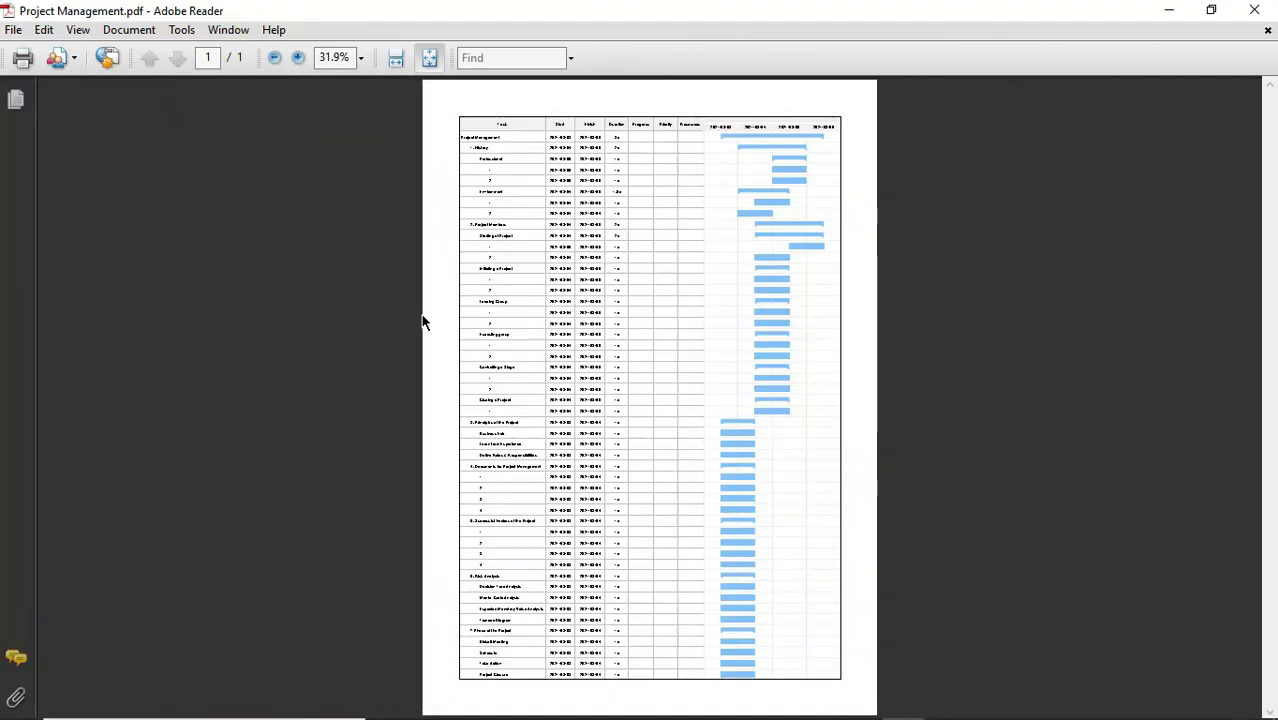
left_click(297, 58)
left_click(297, 58)
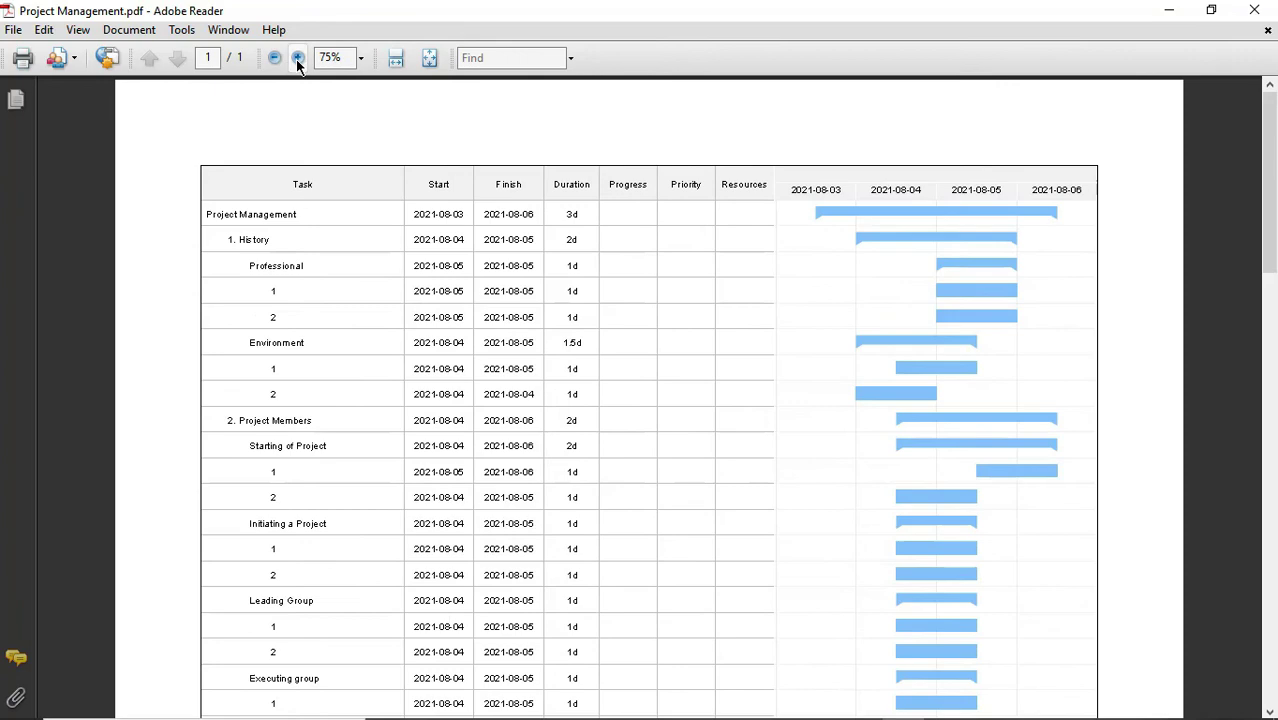
scroll(1122, 400, "down", 2)
scroll(1117, 404, "down", 2)
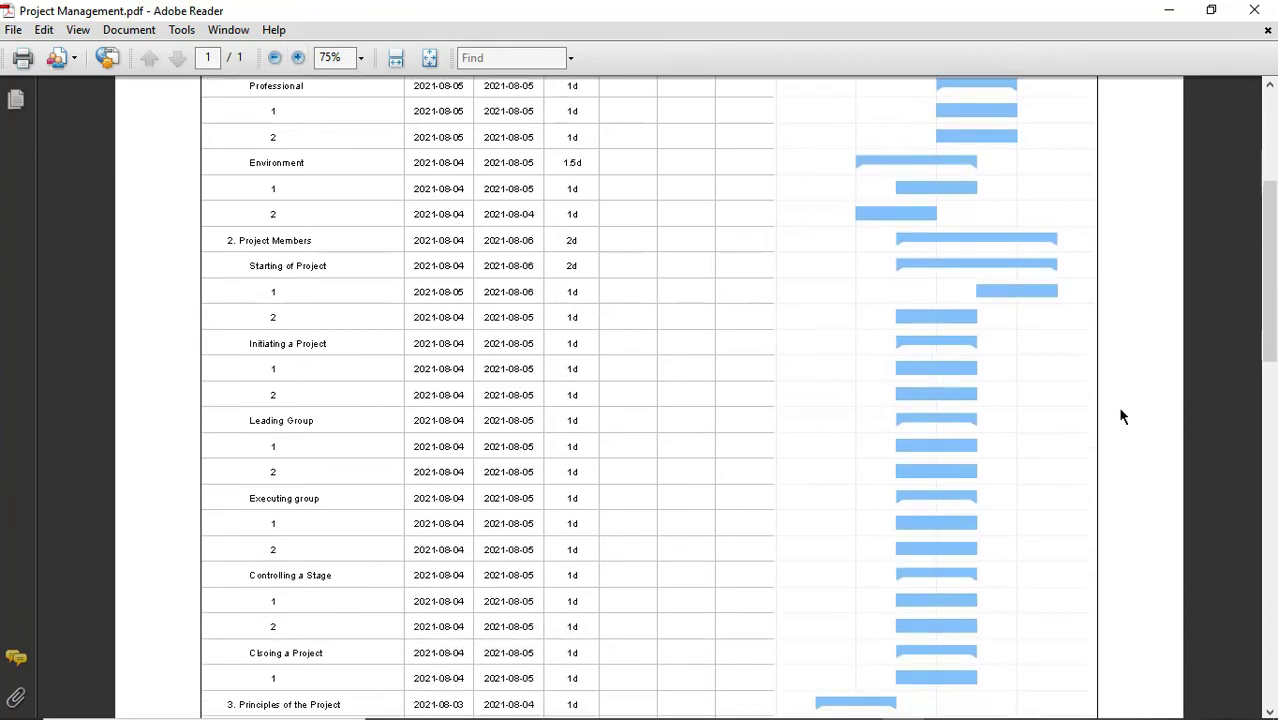
left_click_drag(1268, 230, 1268, 575)
scroll(650, 400, "up", 5)
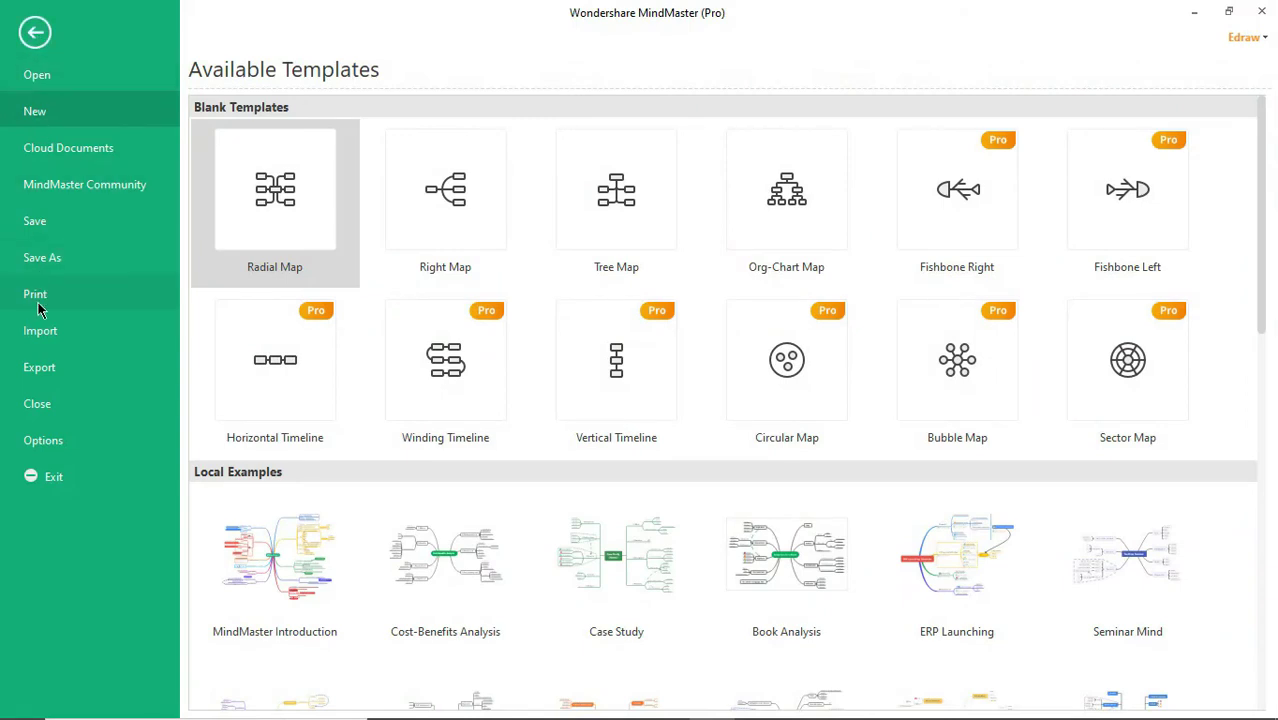
Export the map through Office > Word as 'Project Management.docx' with the default export settings.
left_click(40, 368)
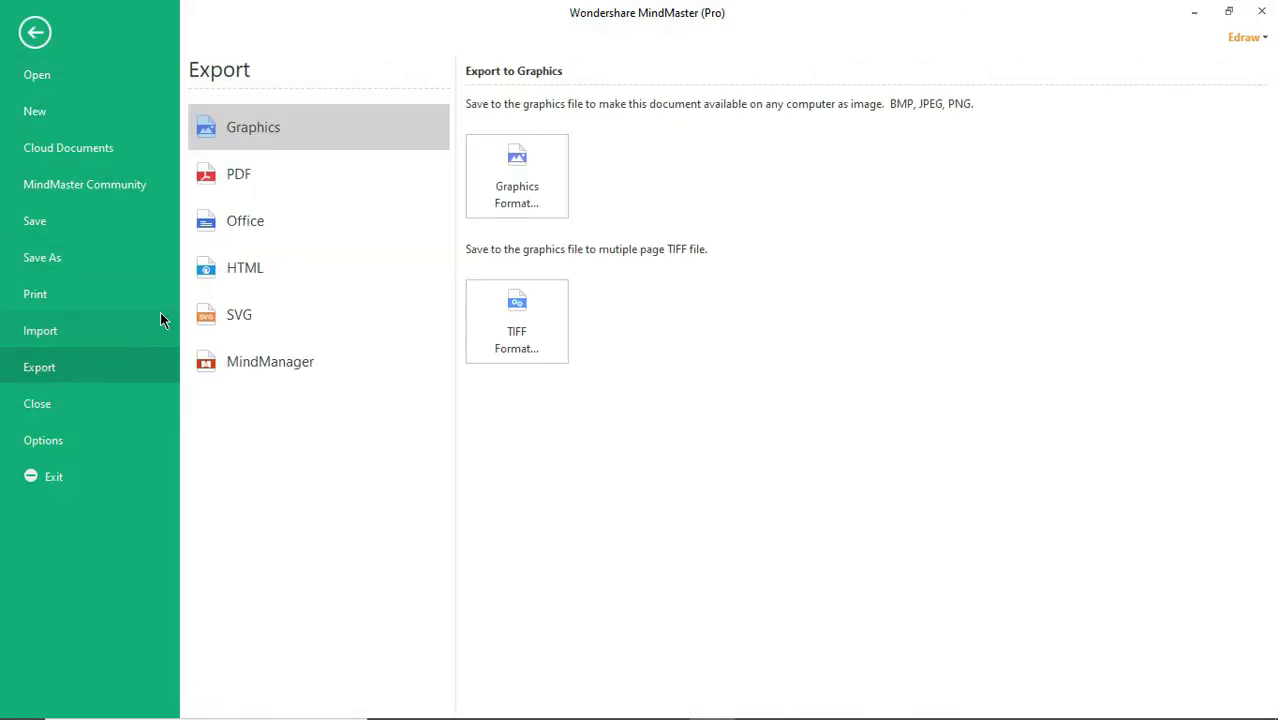
left_click(263, 232)
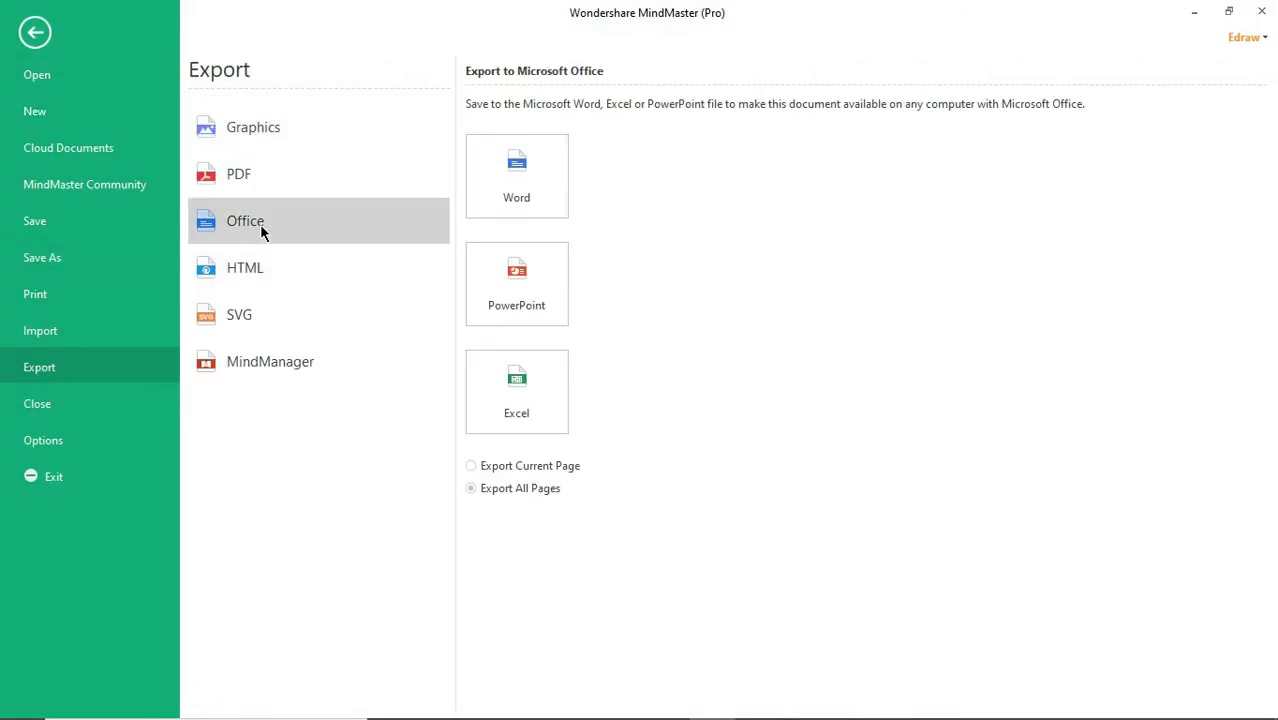
left_click(517, 192)
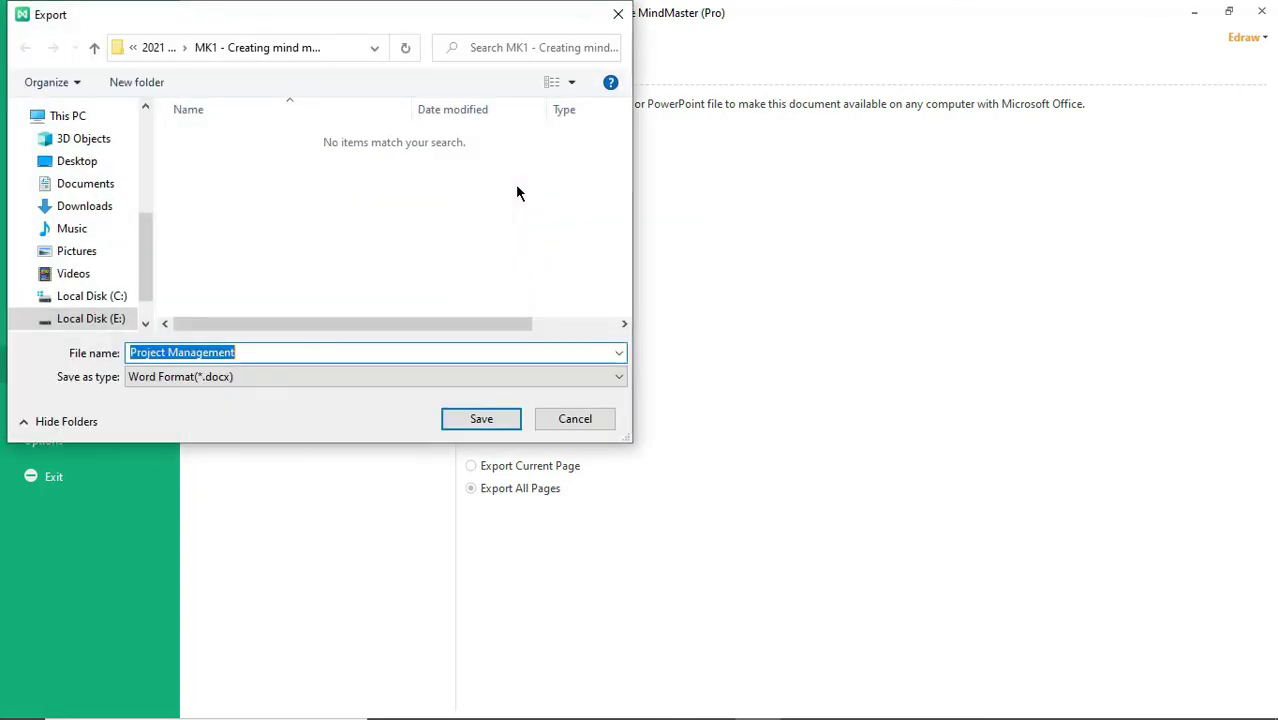
left_click(480, 424)
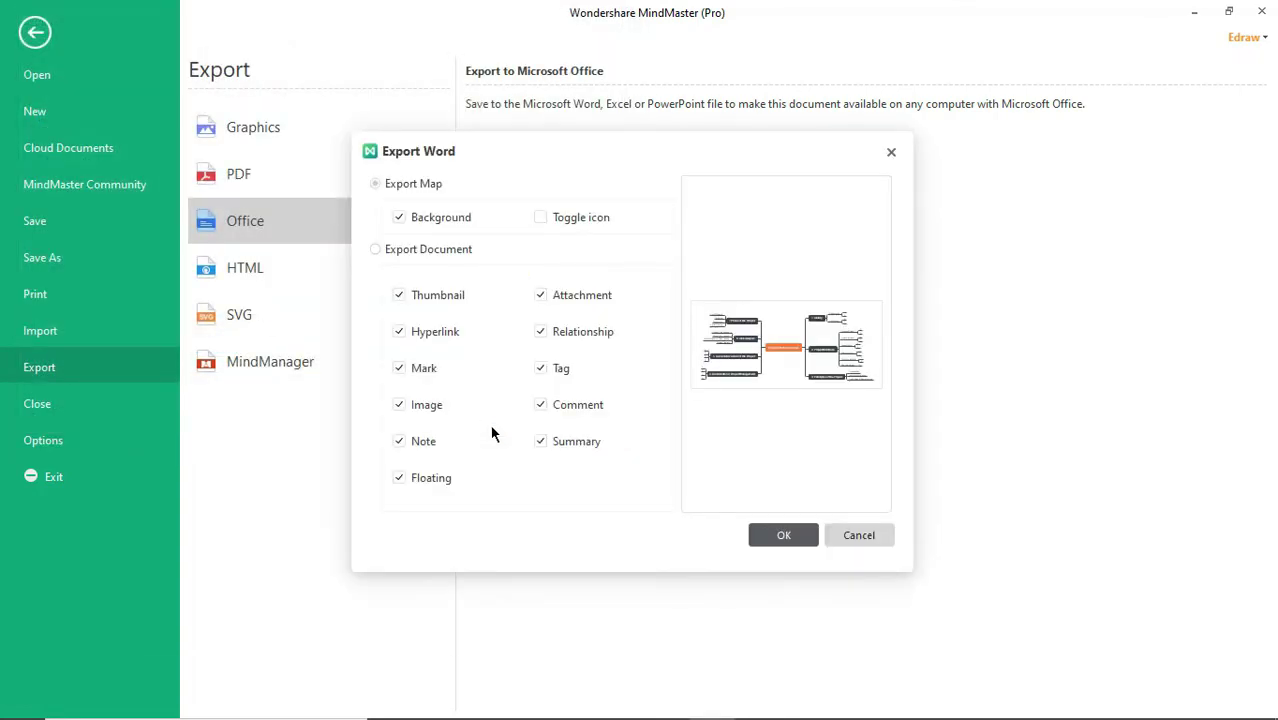
left_click(775, 536)
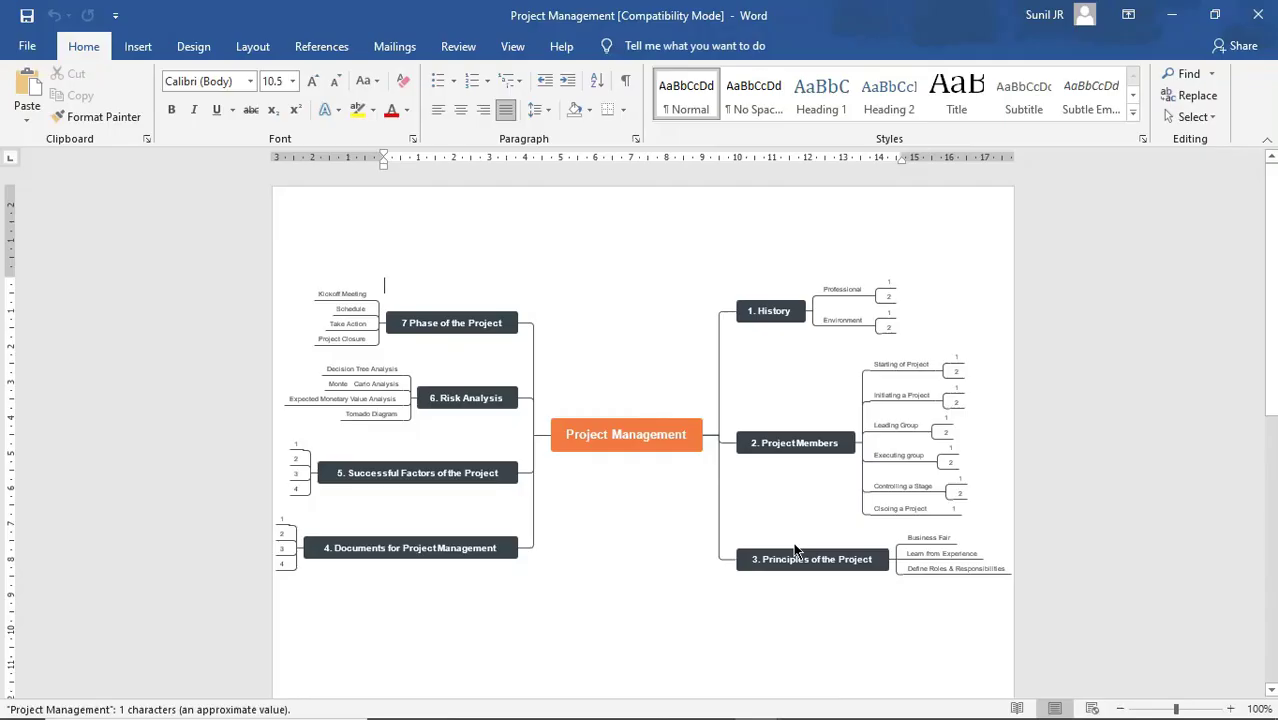
left_click(797, 552)
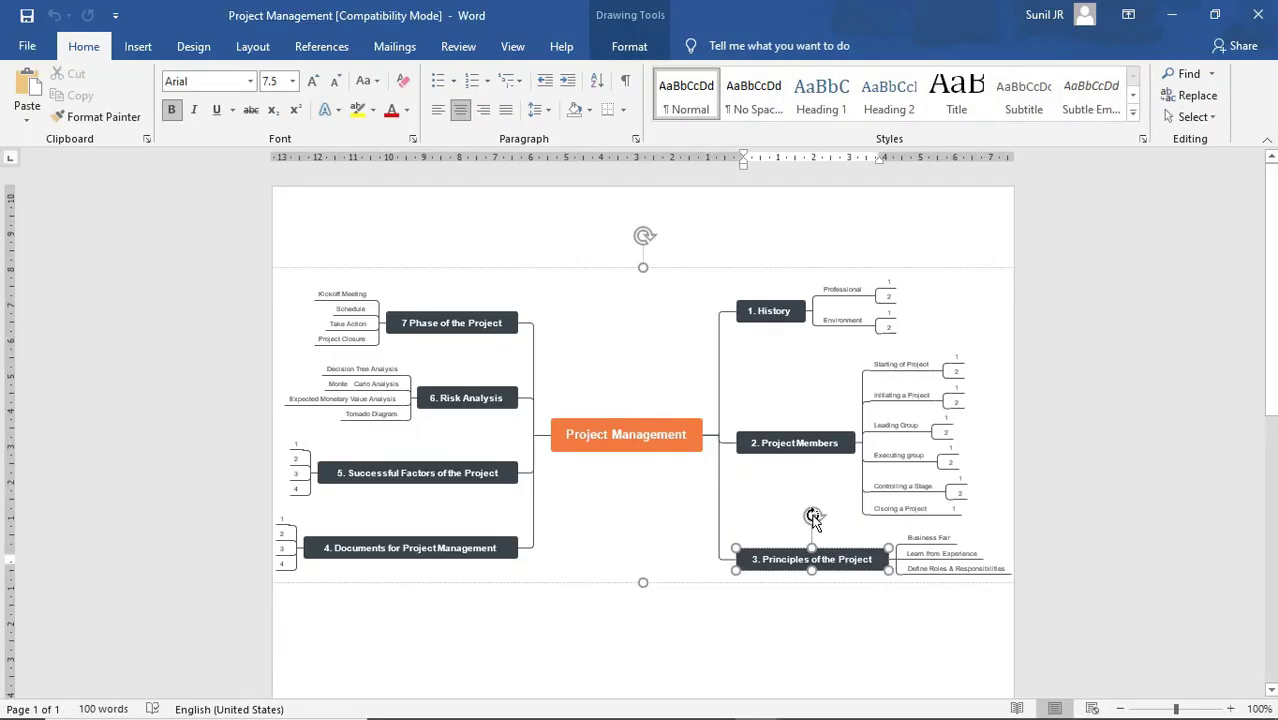
left_click(784, 448)
left_click(654, 428)
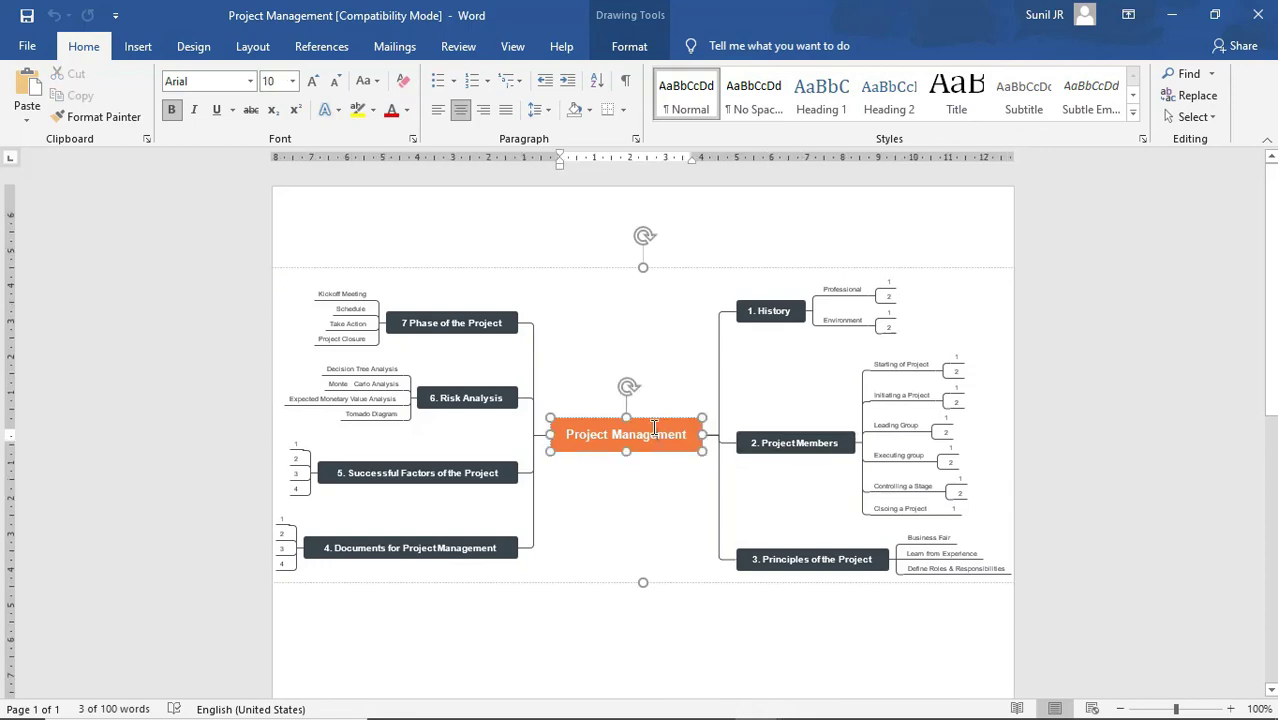
left_click(758, 312)
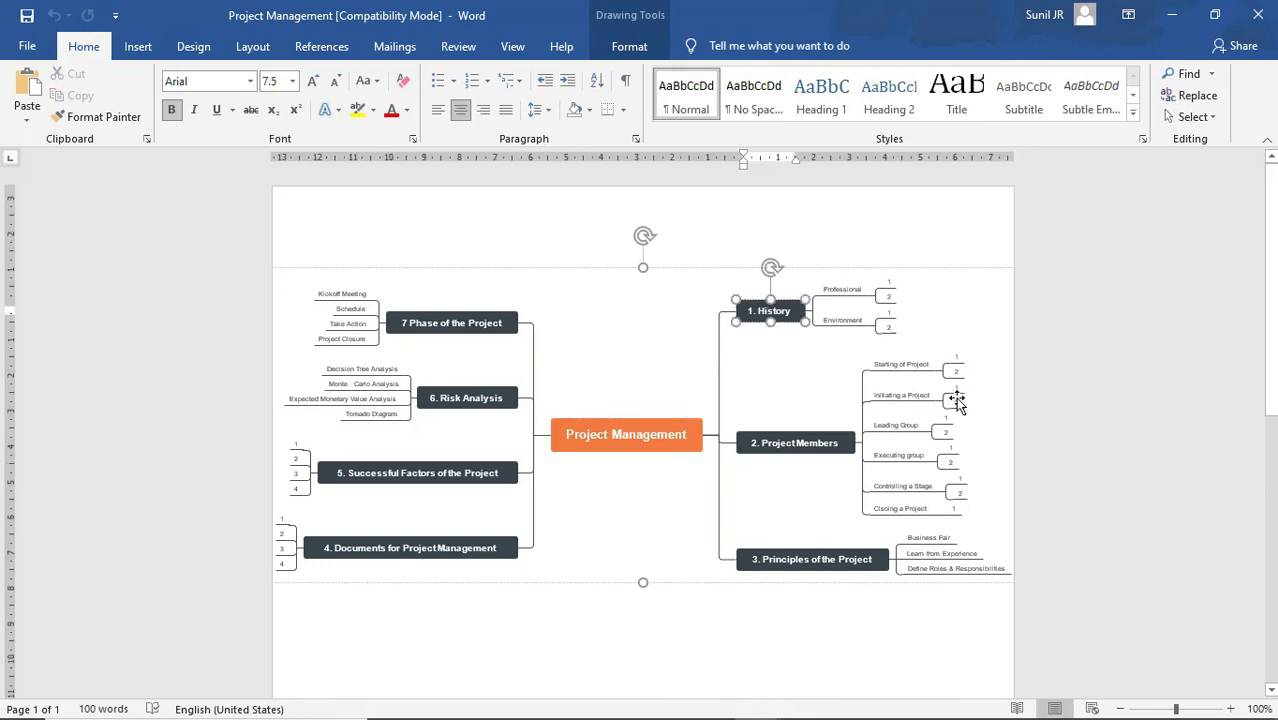